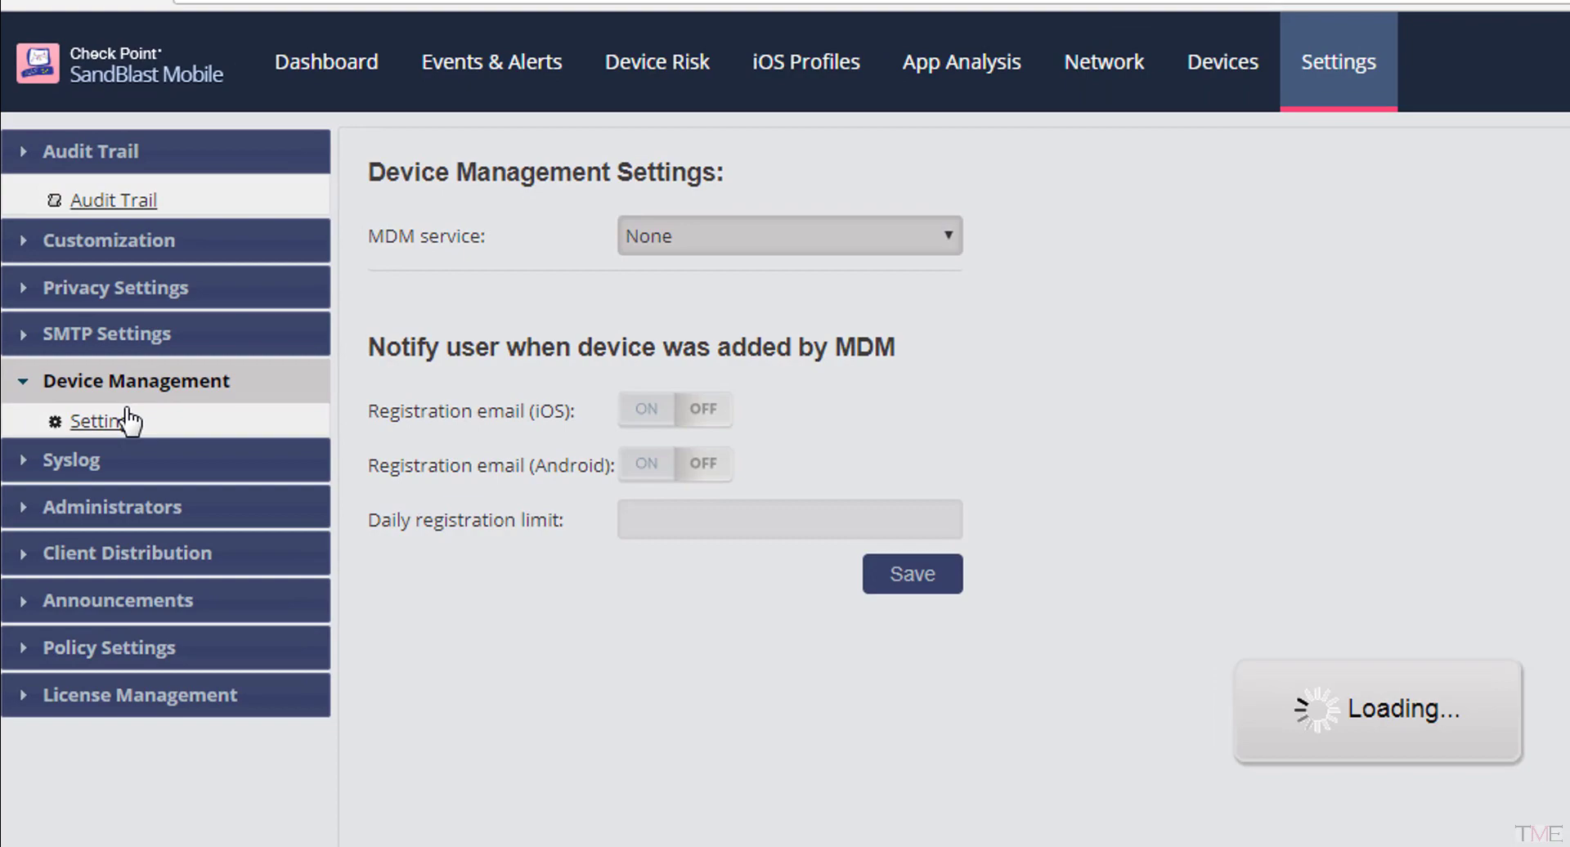
- Set the MDM service to Microsoft Intune and authorize the main SandBlast Mobile app for the organization, signing in with the admin account's password
left_click(864, 236)
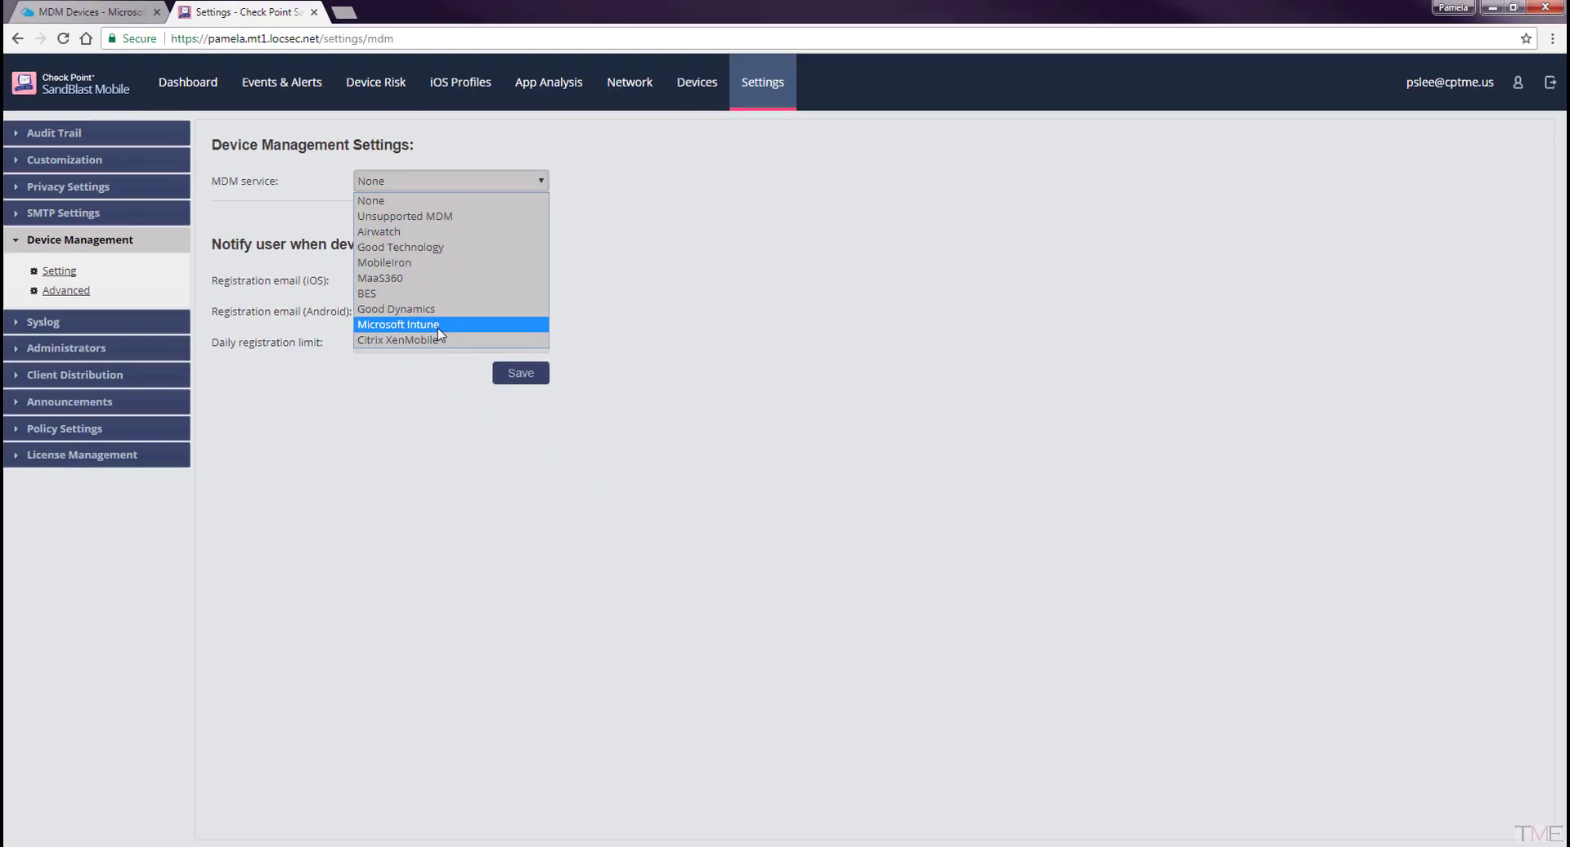
left_click(872, 548)
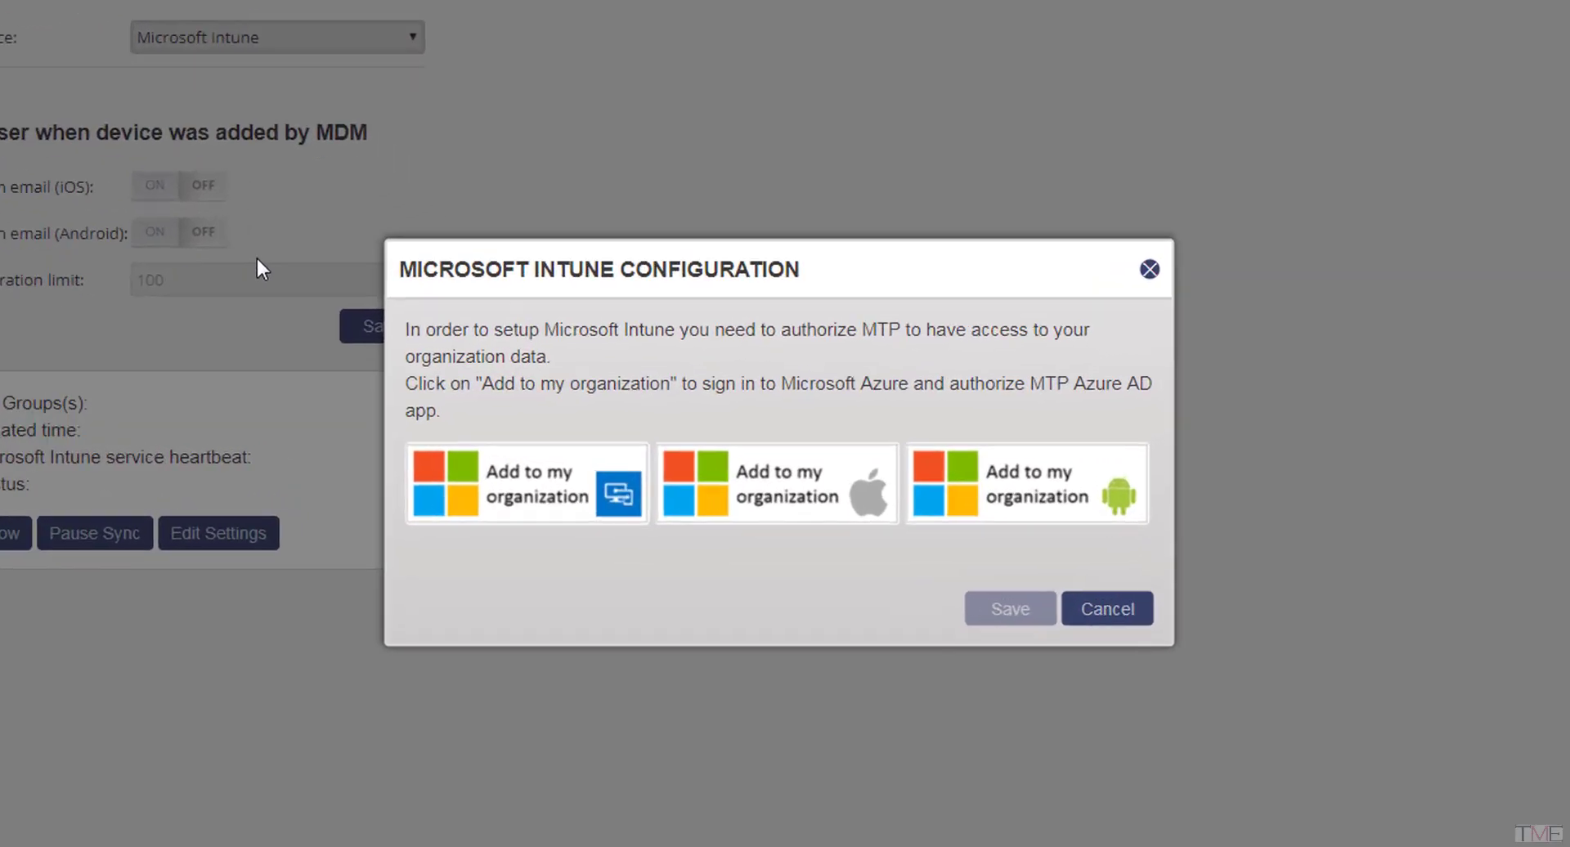
left_click(458, 499)
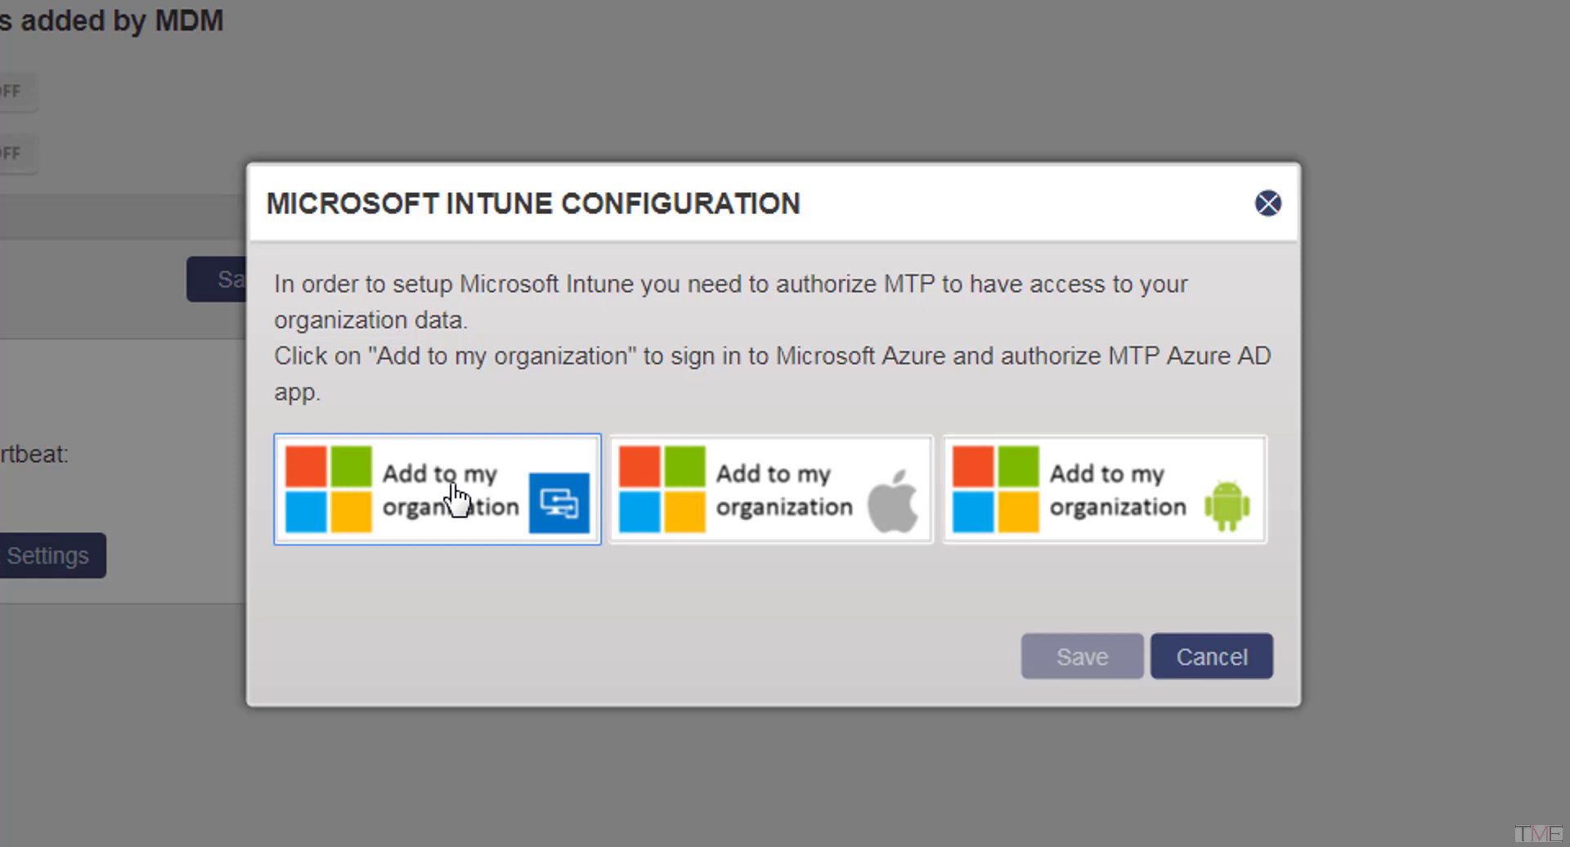
left_click(454, 497)
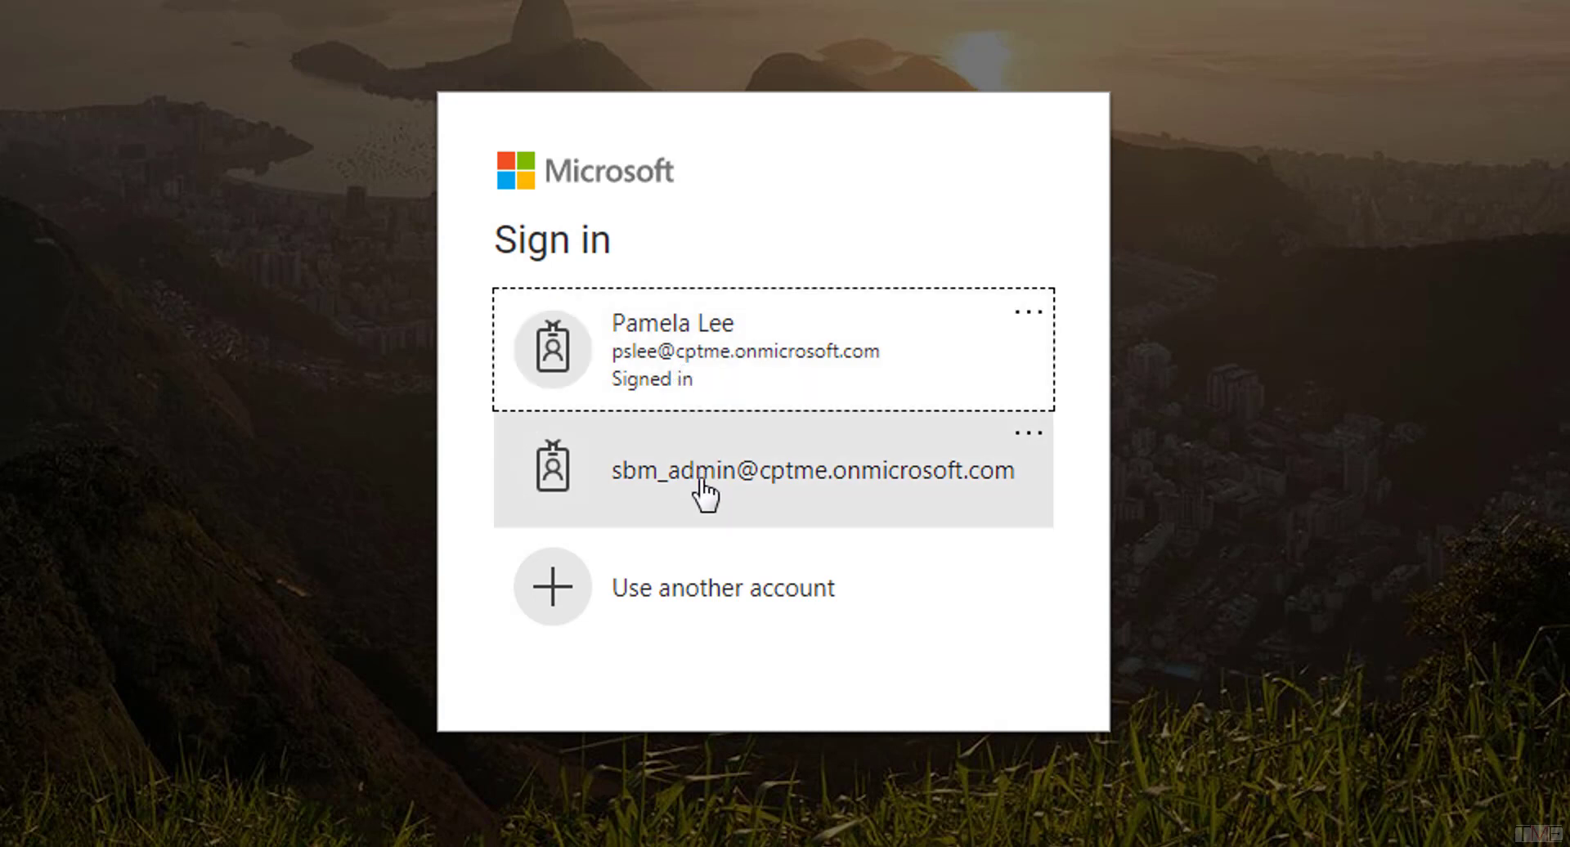
left_click(701, 484)
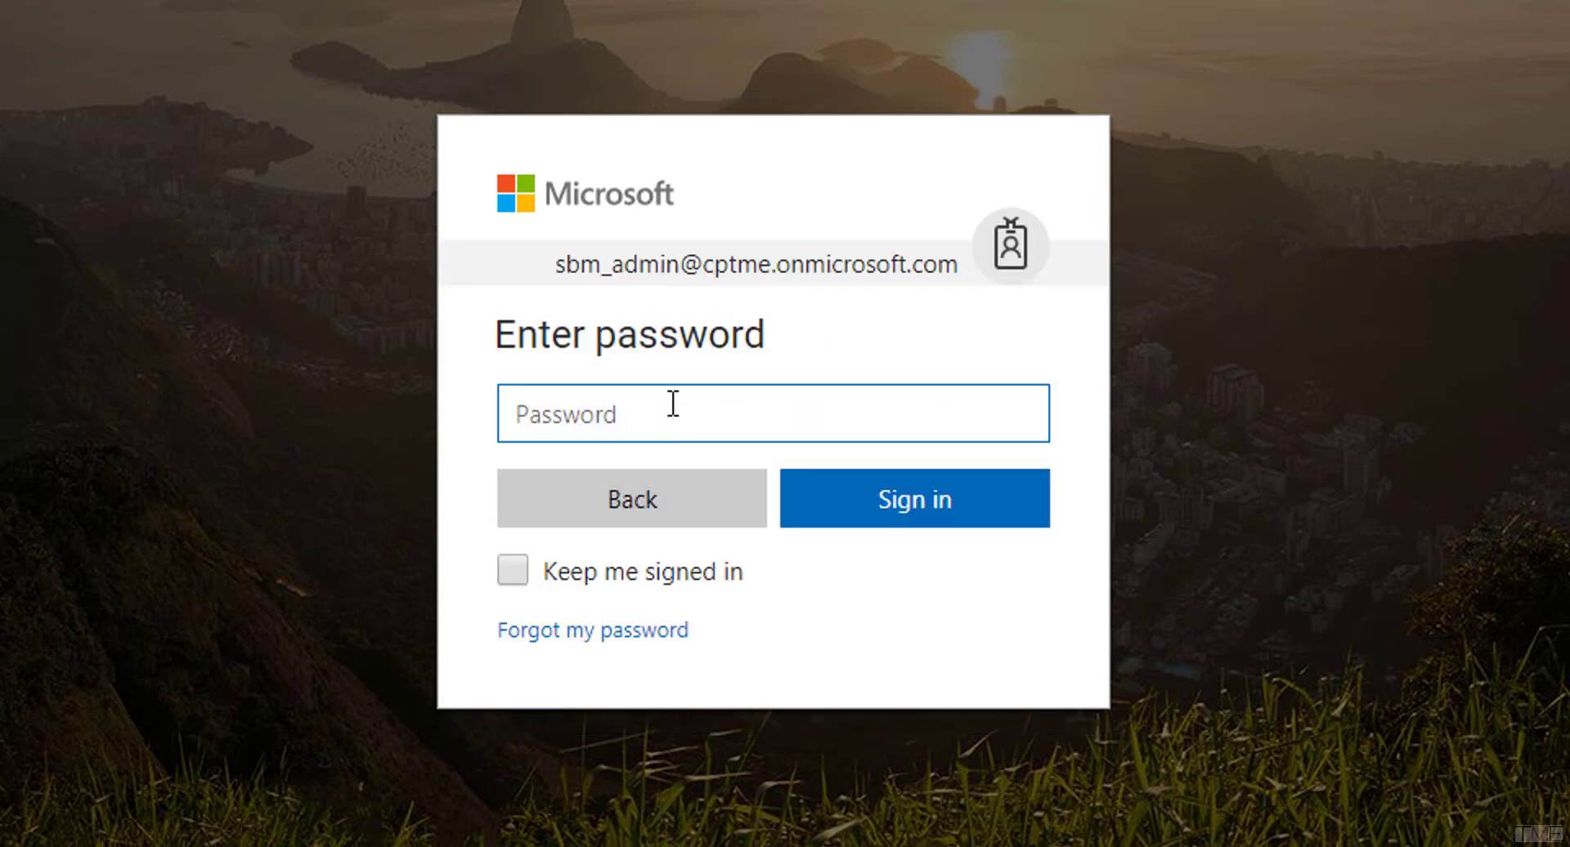
type("••••••••••••")
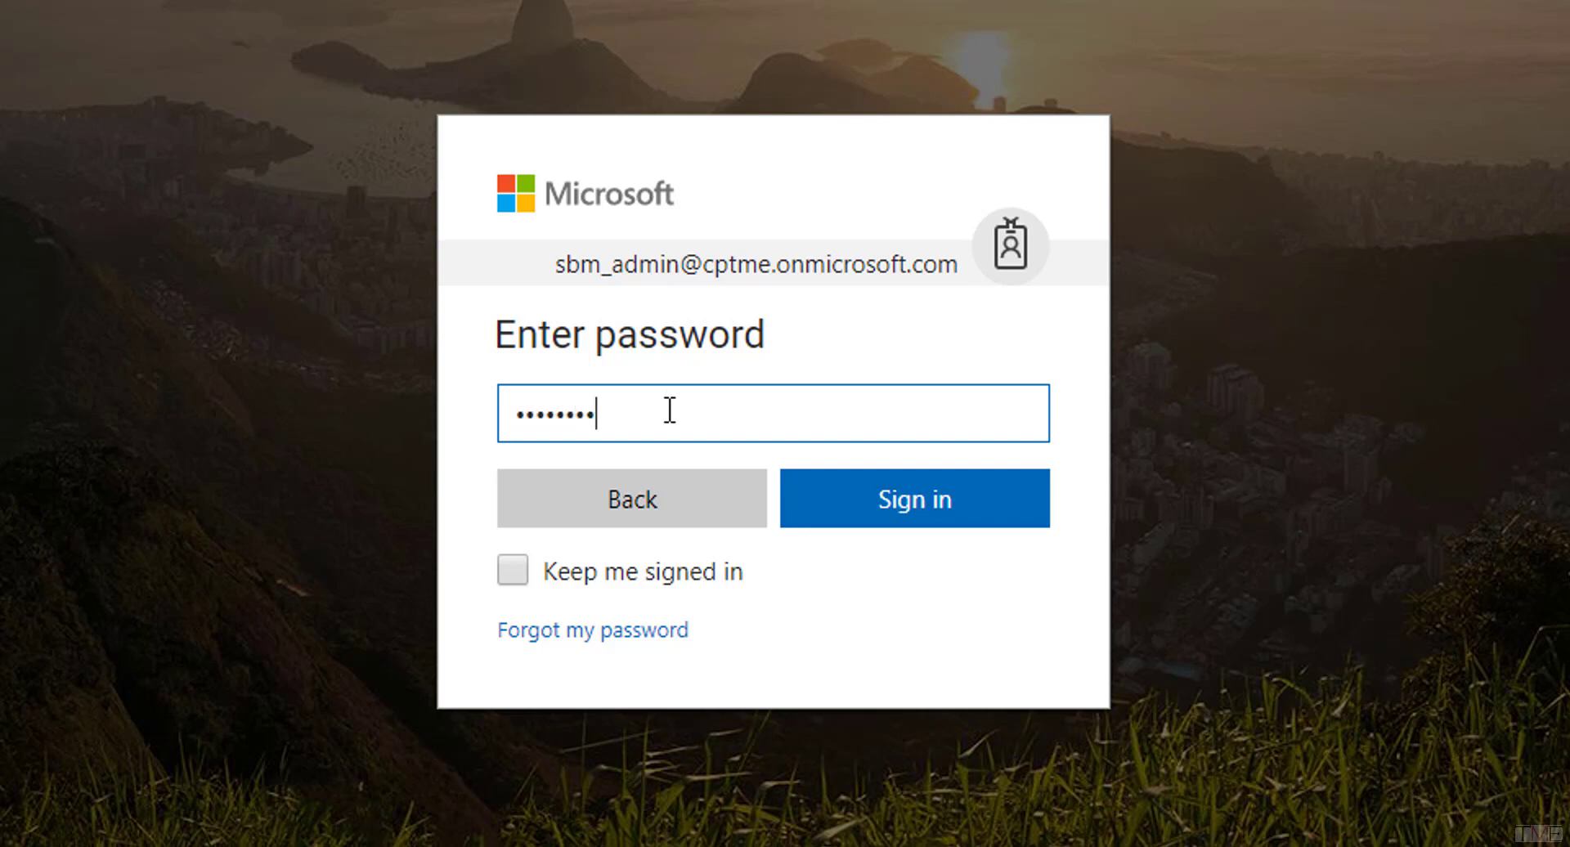
left_click(932, 501)
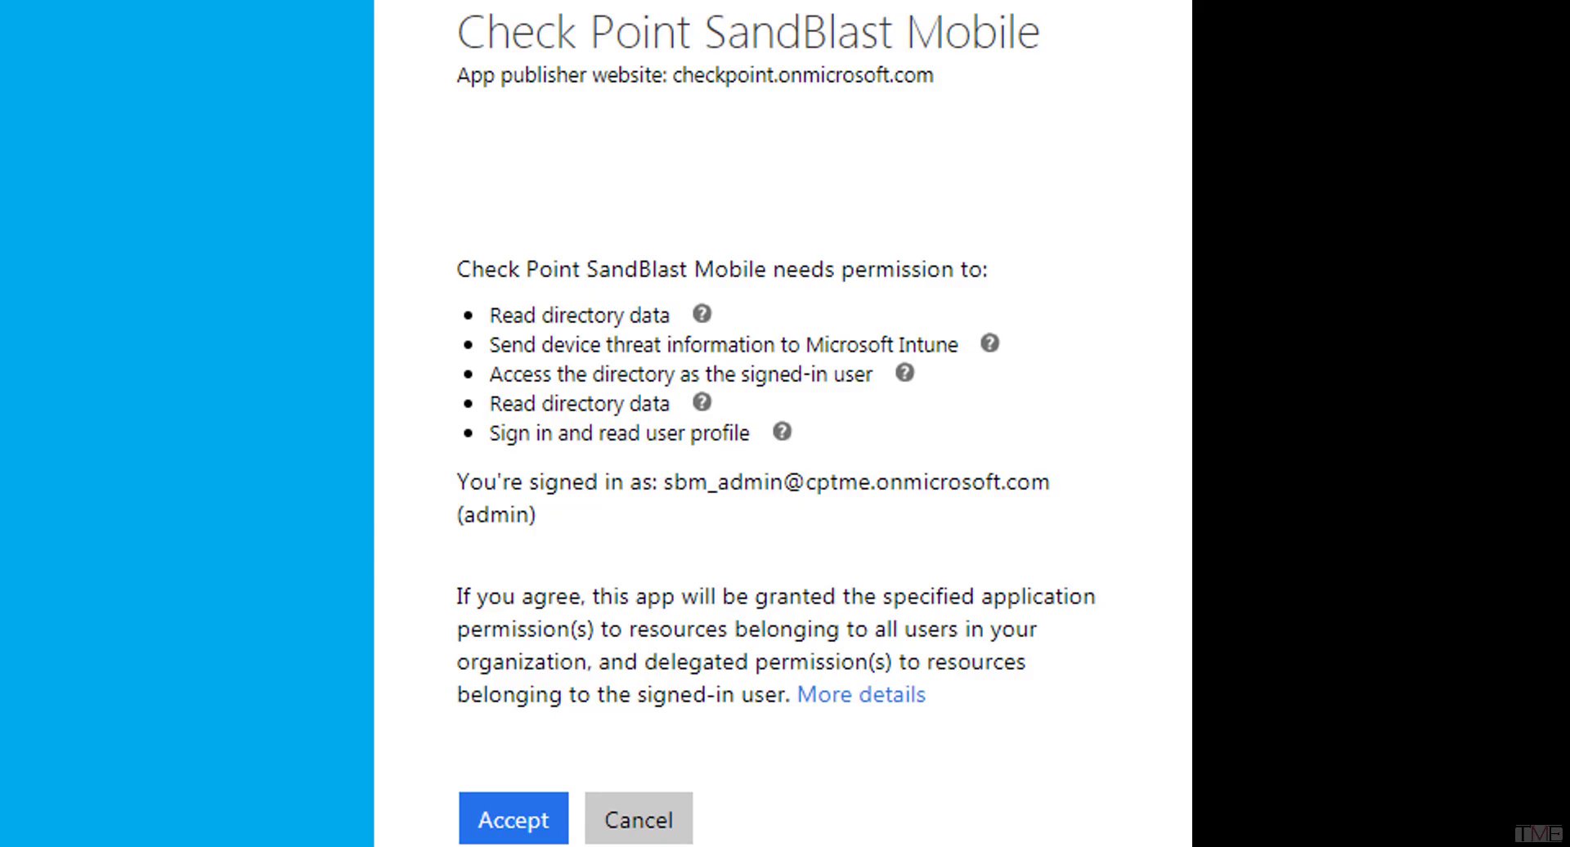
left_click(944, 672)
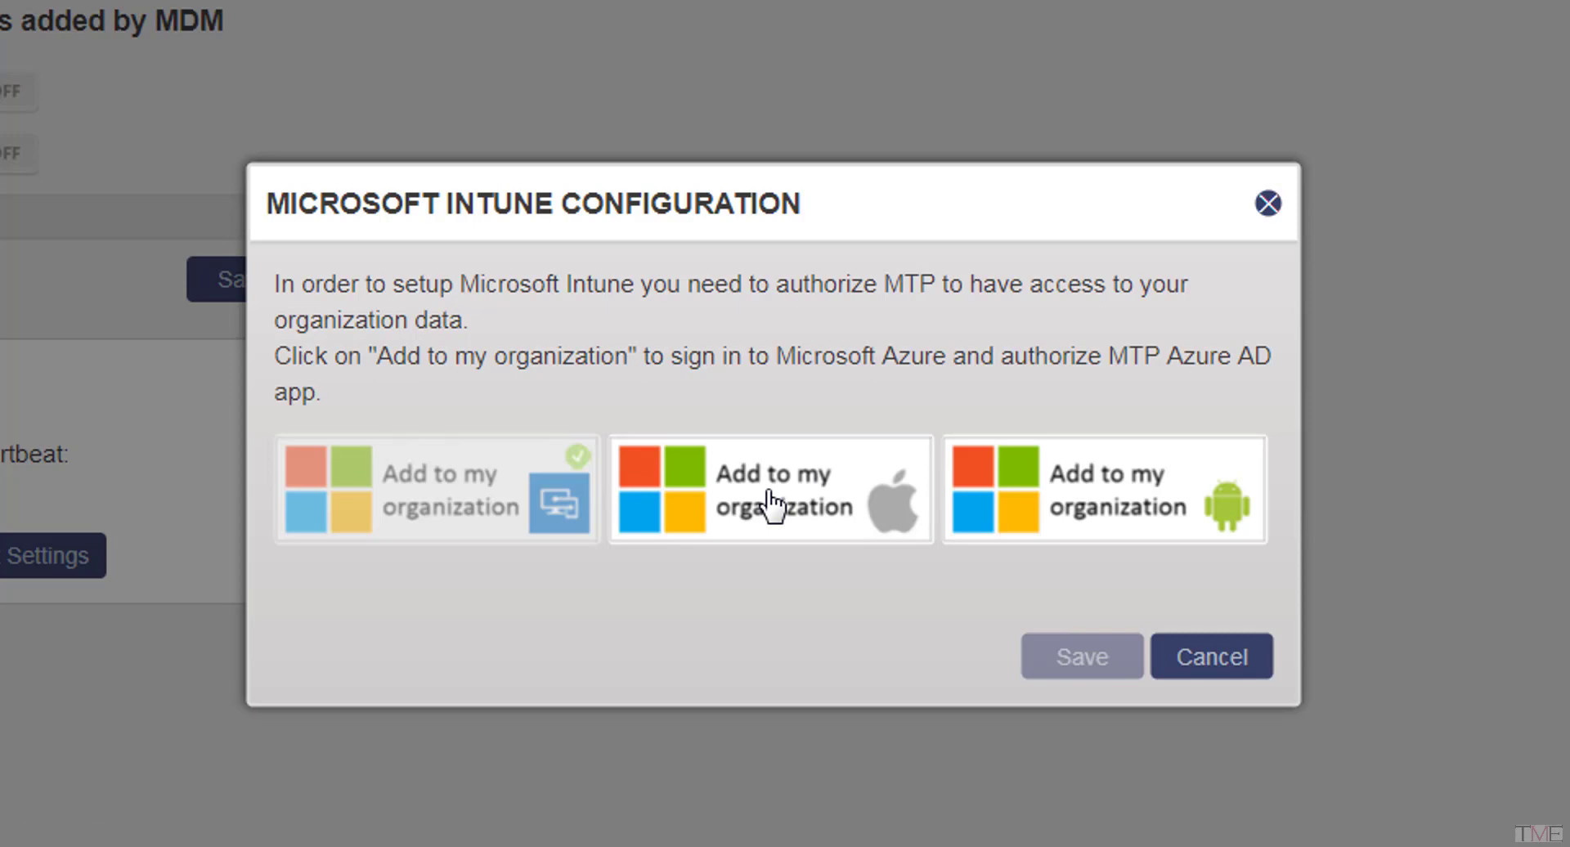
- Add the SandBlast Mobile iOS app to the organization with the signed-in admin account and accept its requested permissions
left_click(771, 505)
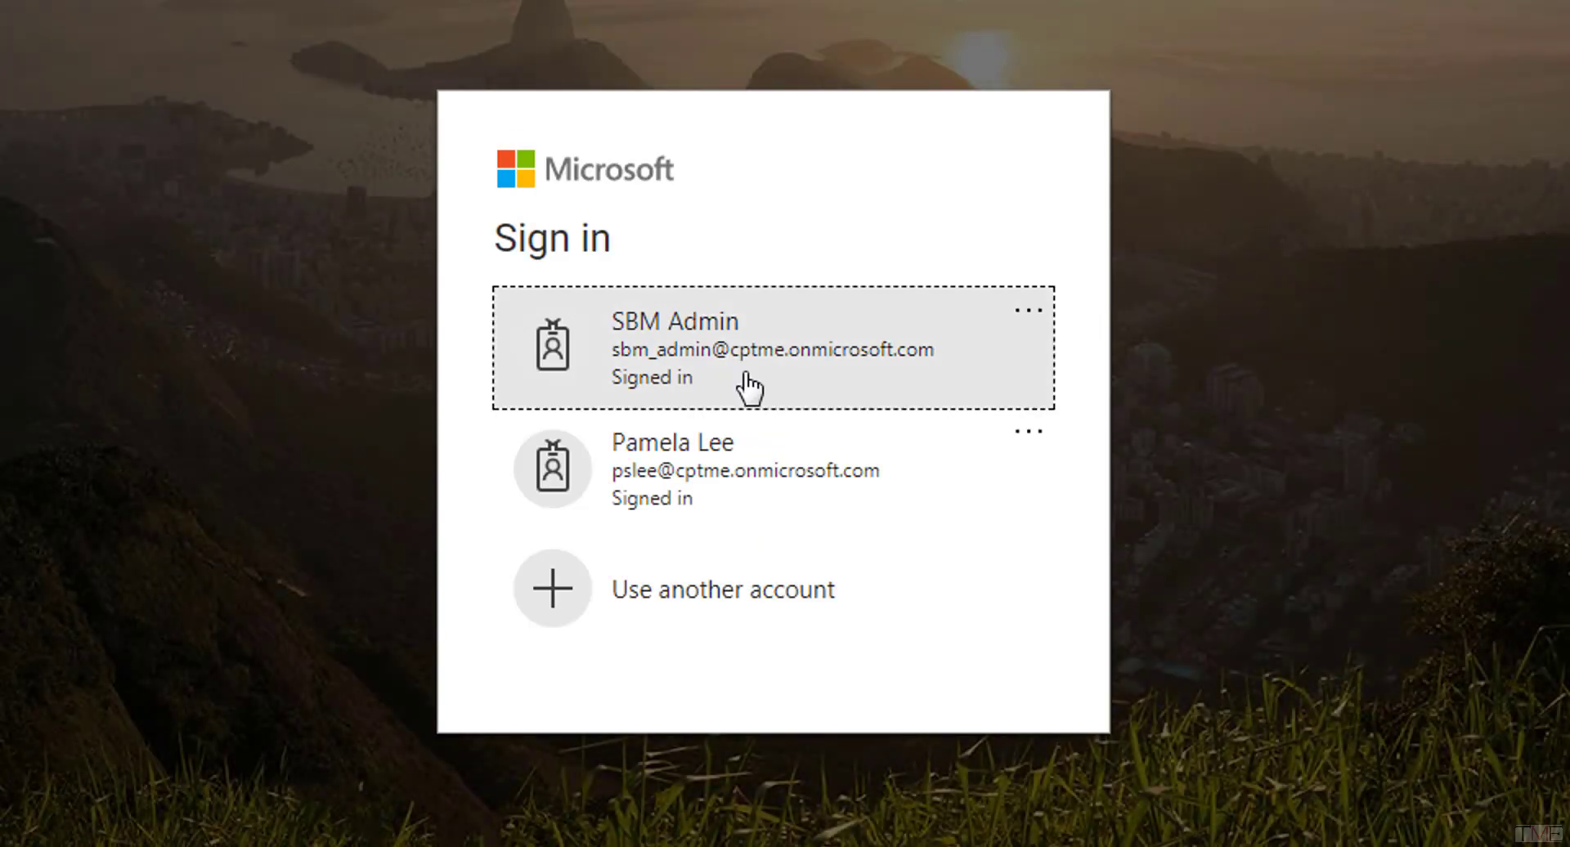
left_click(748, 386)
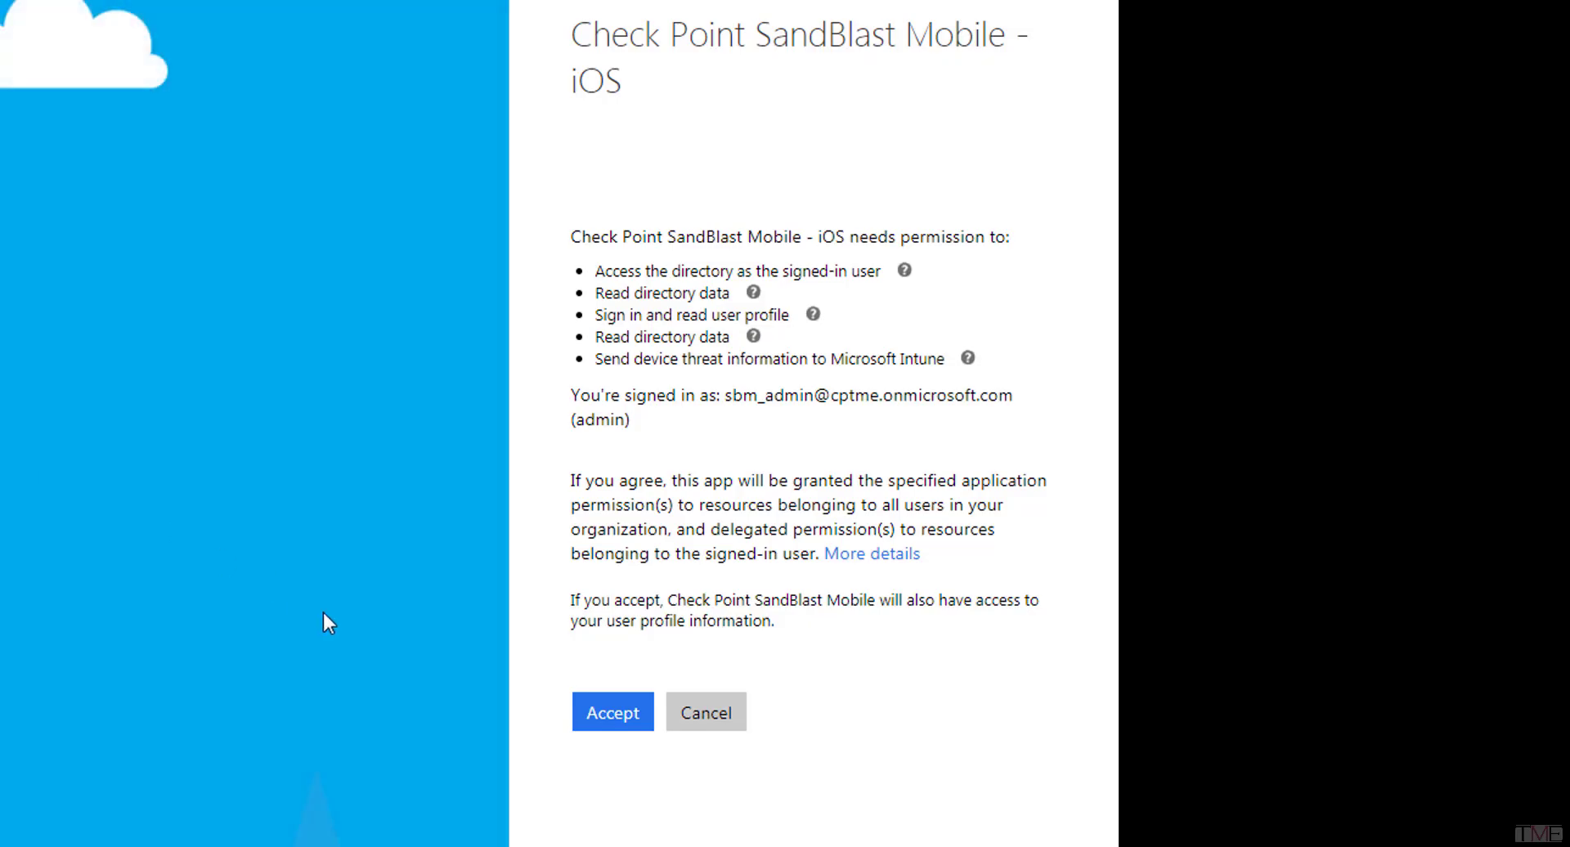
left_click(612, 713)
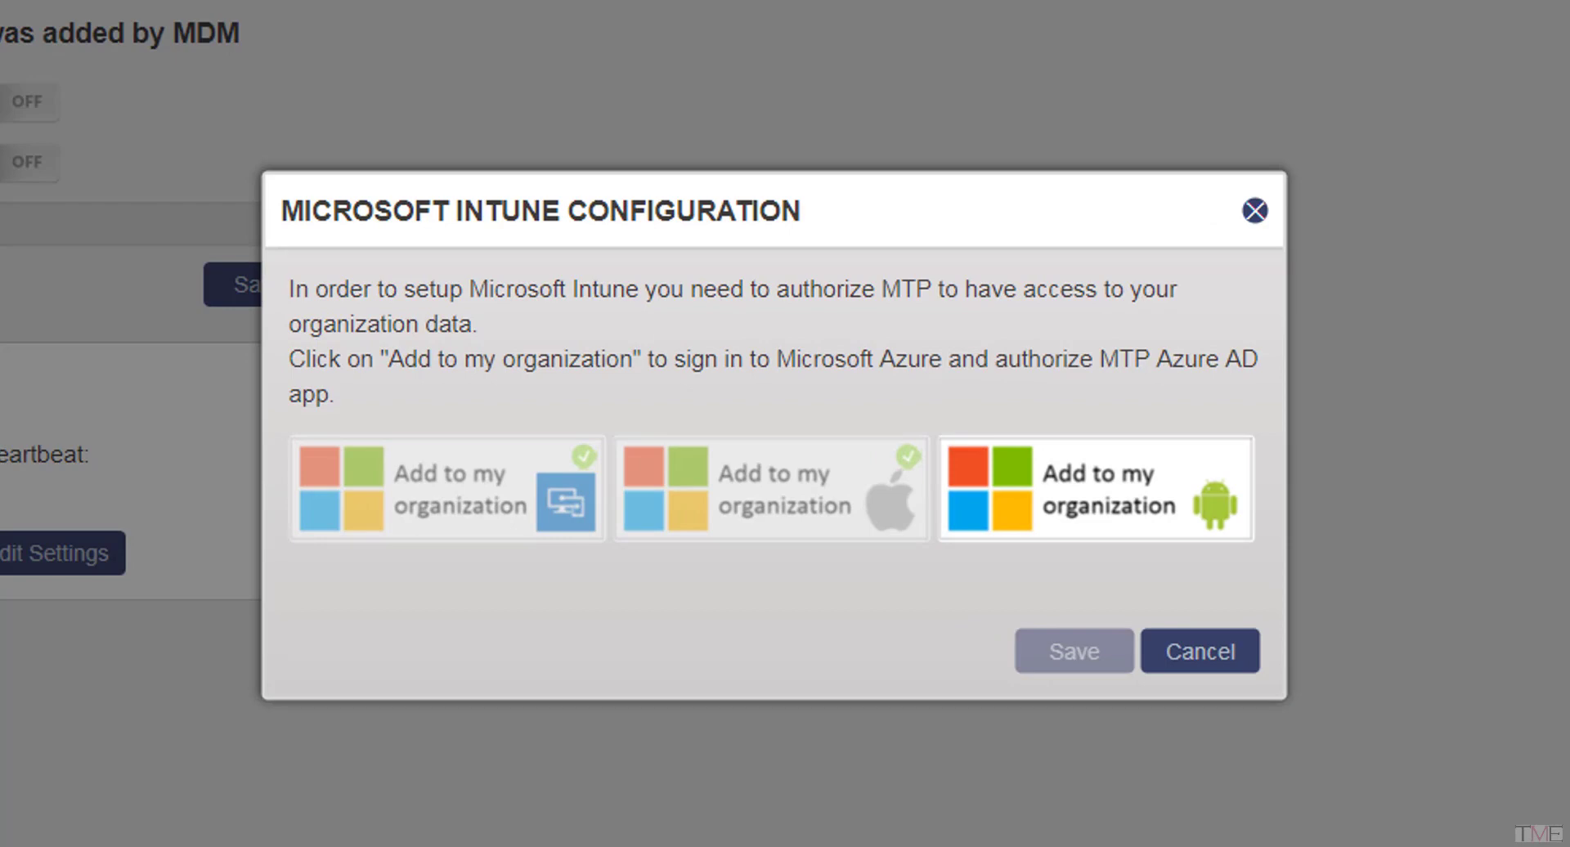
- Add the SandBlast Mobile Android app to the organization with the signed-in admin account and accept its requested permissions
left_click(1057, 488)
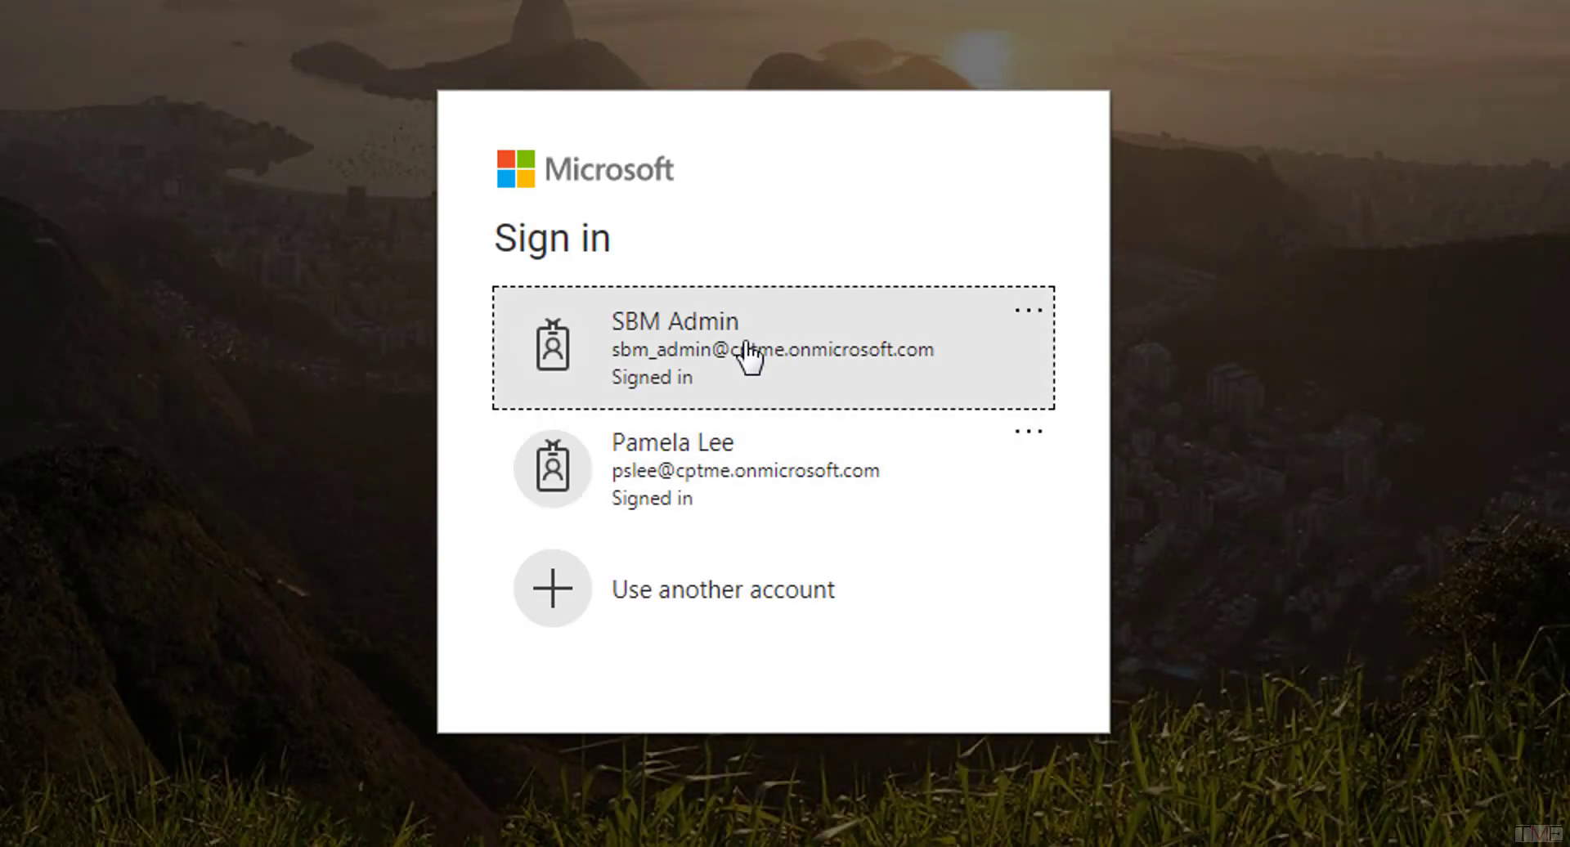
left_click(747, 358)
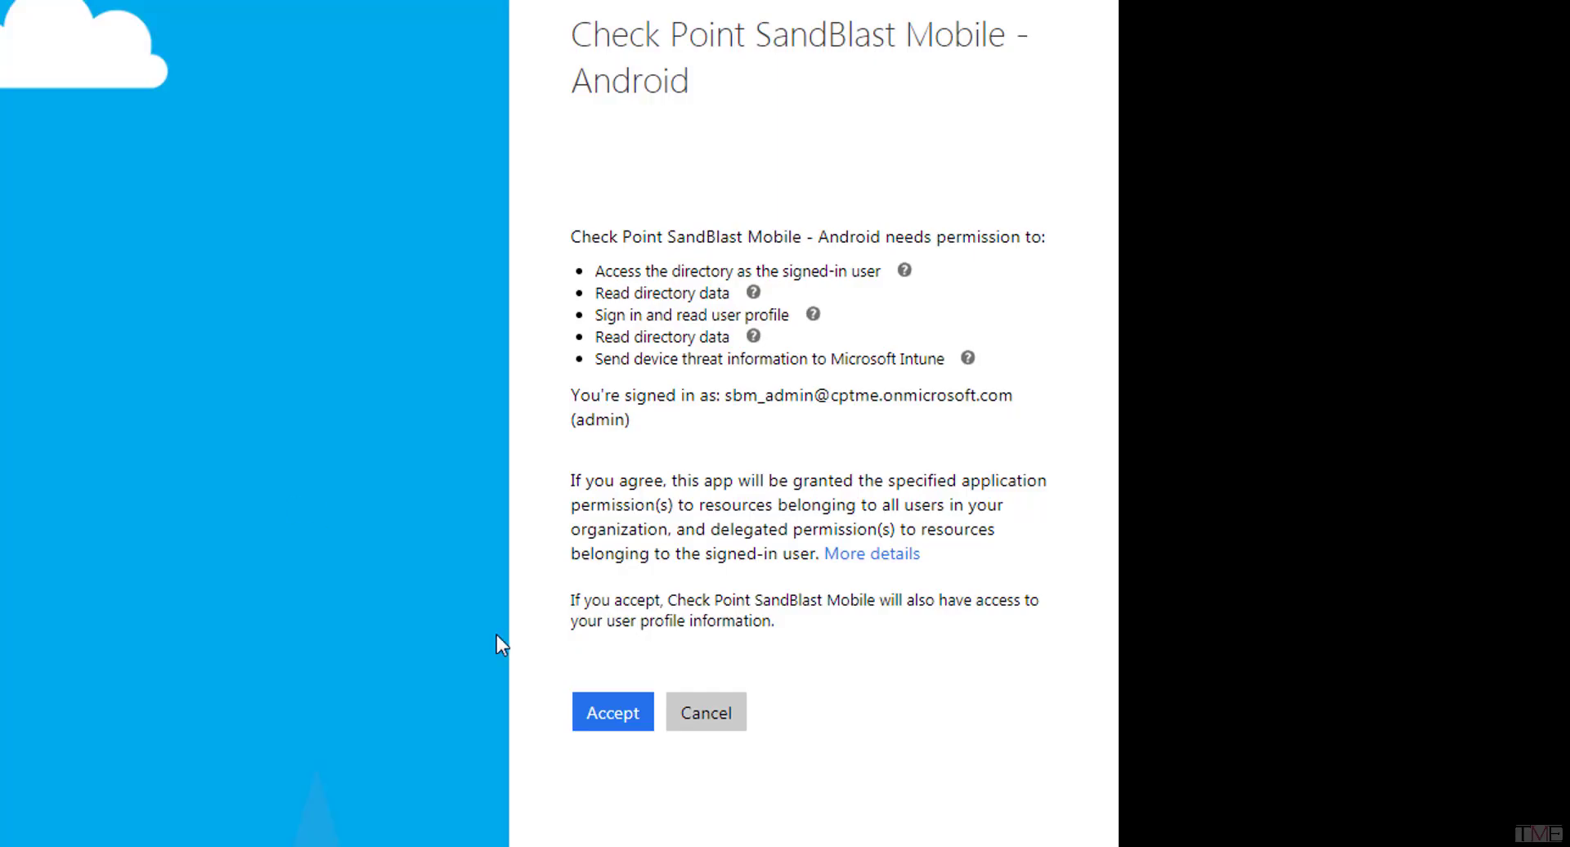
left_click(624, 723)
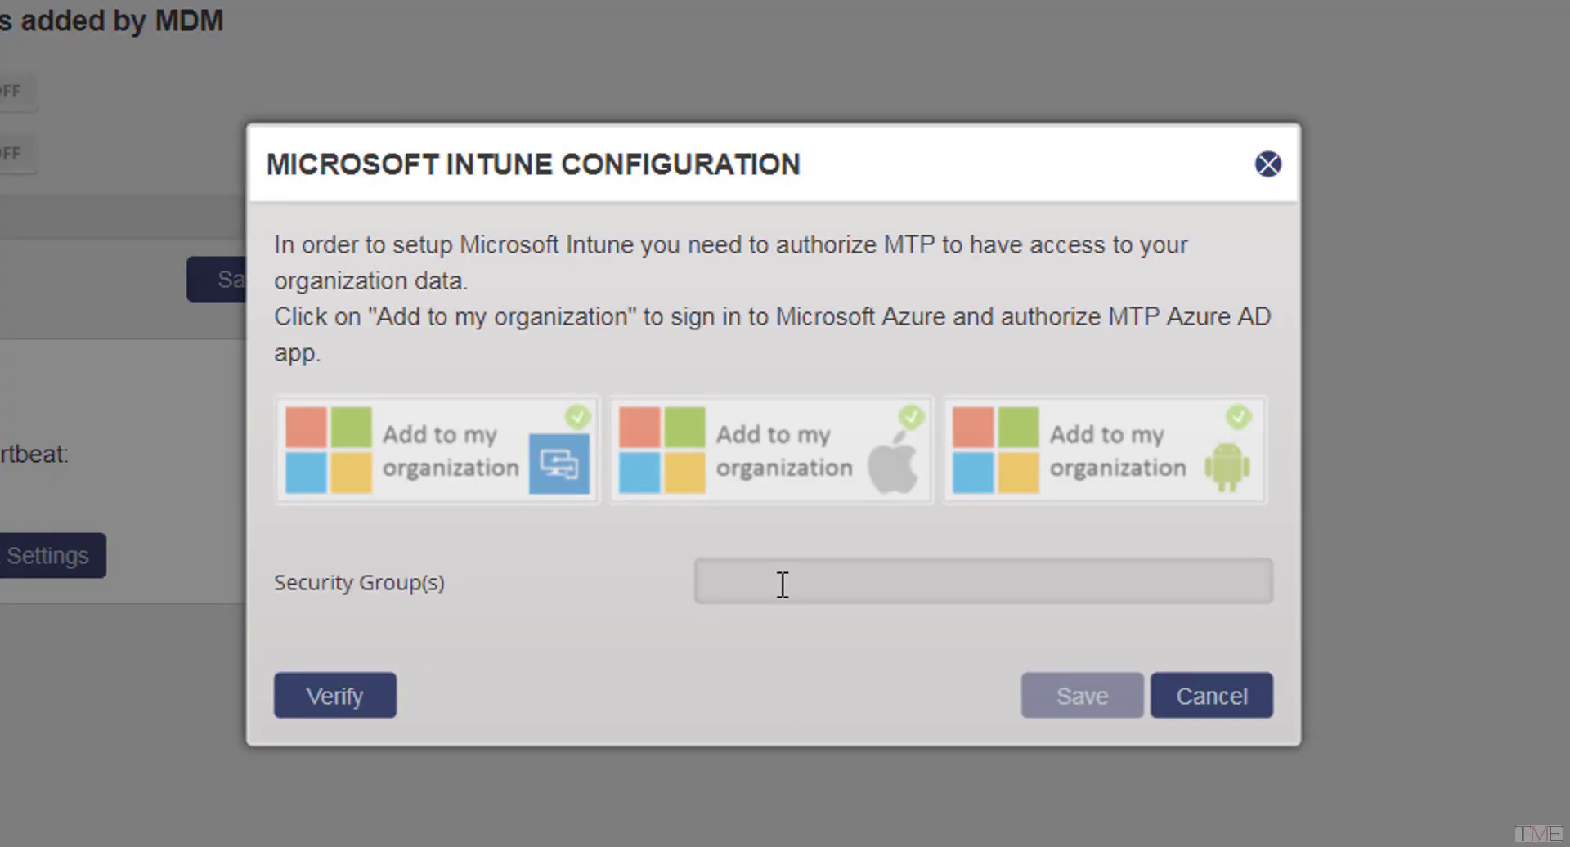
- Verify and save the Intune configuration with the security group SBM_Users, and start an MDM sync
left_click(787, 583)
type("SBM_Users")
left_click(340, 708)
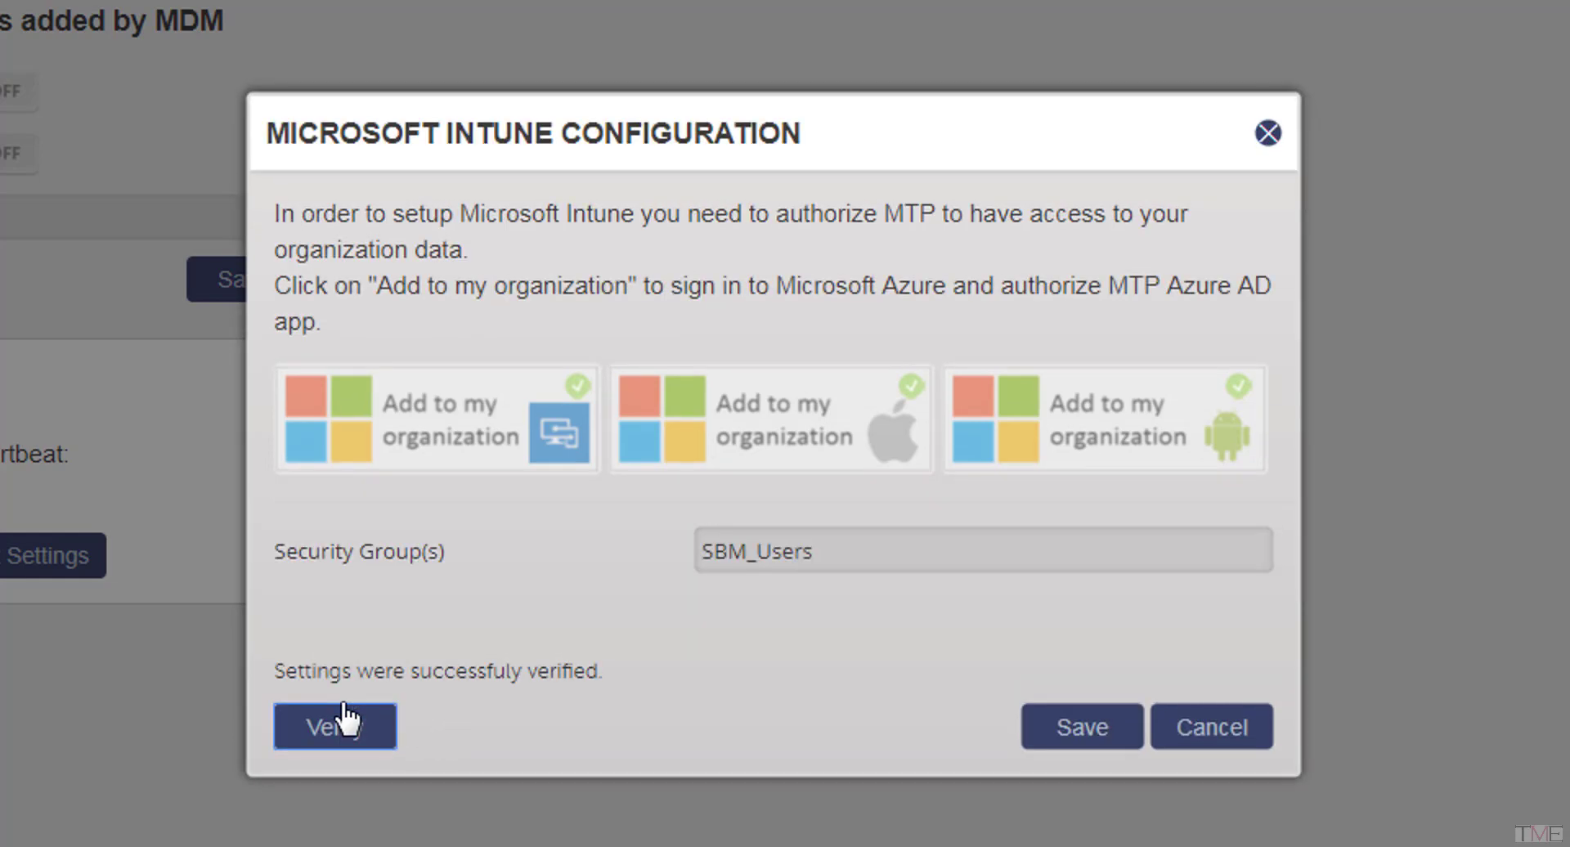
left_click(1067, 732)
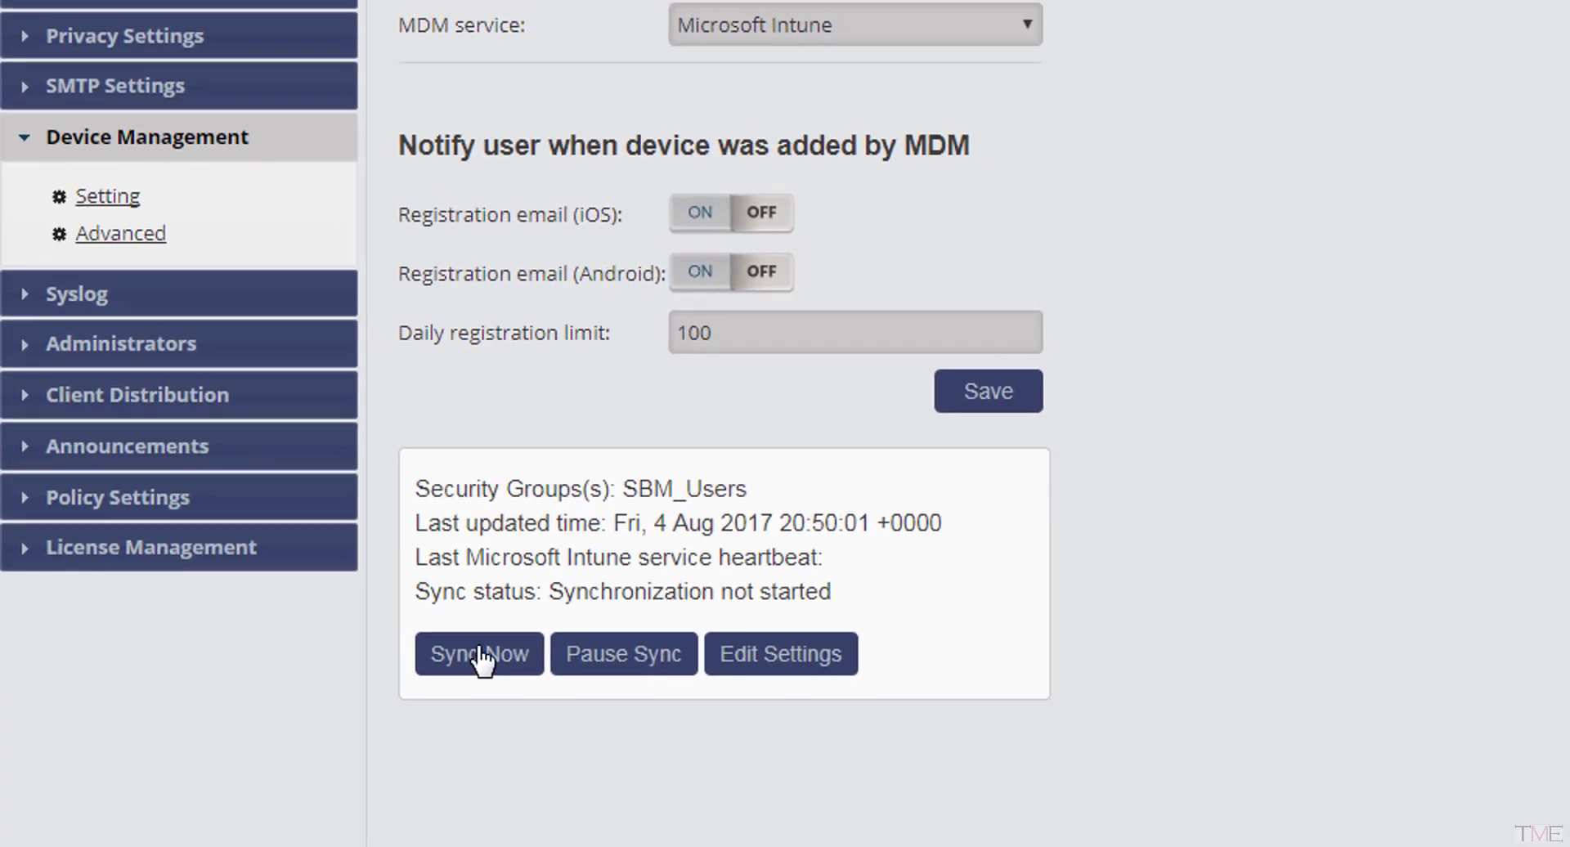
left_click(483, 654)
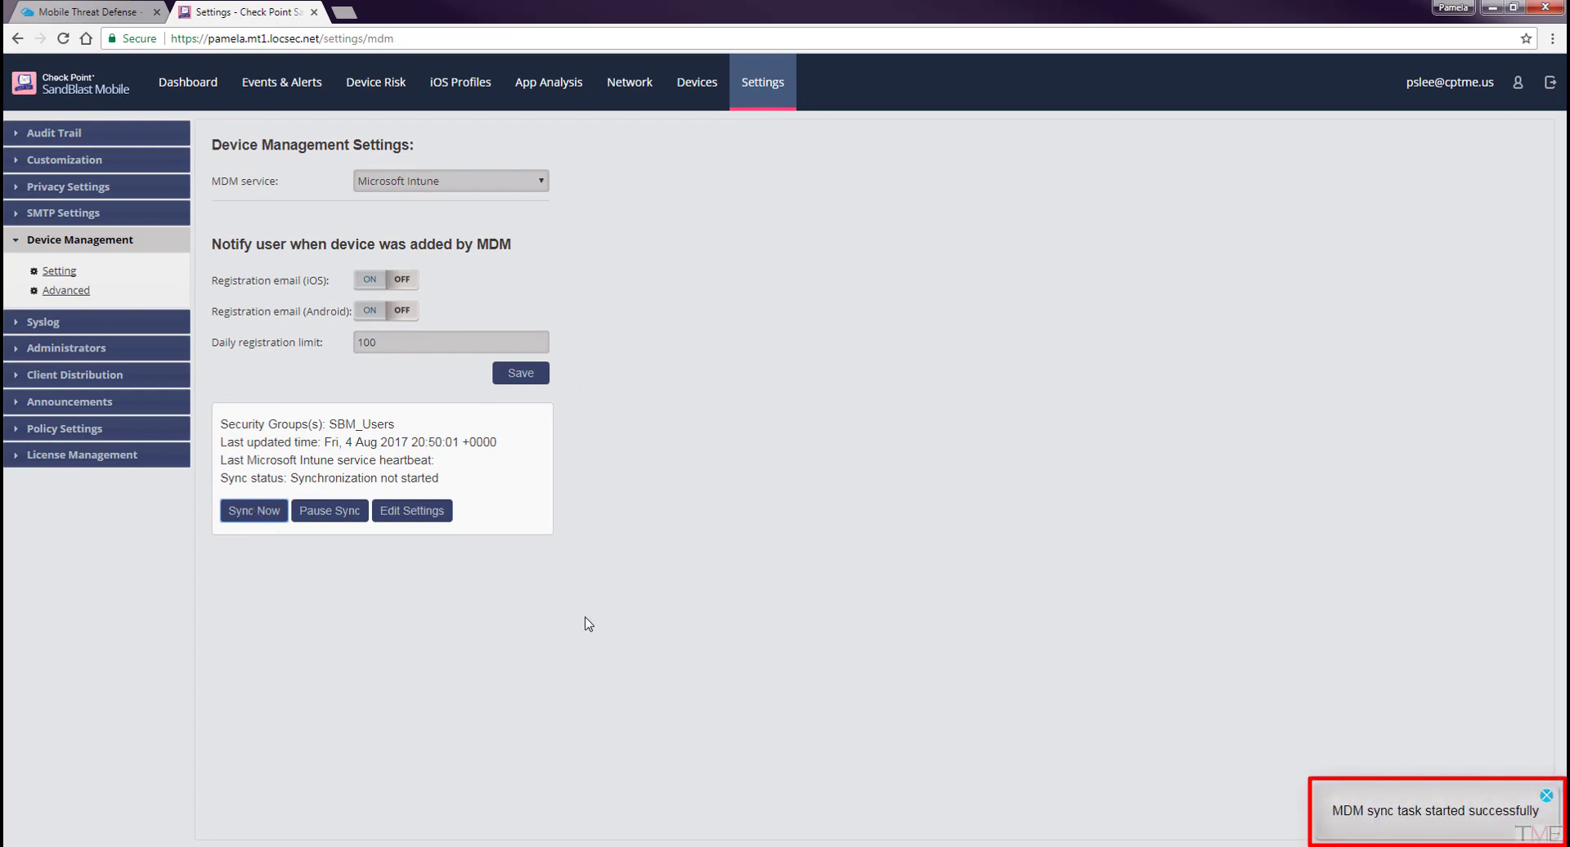
- Switch to the Azure portal and enable Android 4.0.3+ and iOS 8.0+ device connections in Intune's Check Point SandBlast Mobile threat defense connector, saving the changes
left_click(82, 11)
left_click(144, 309)
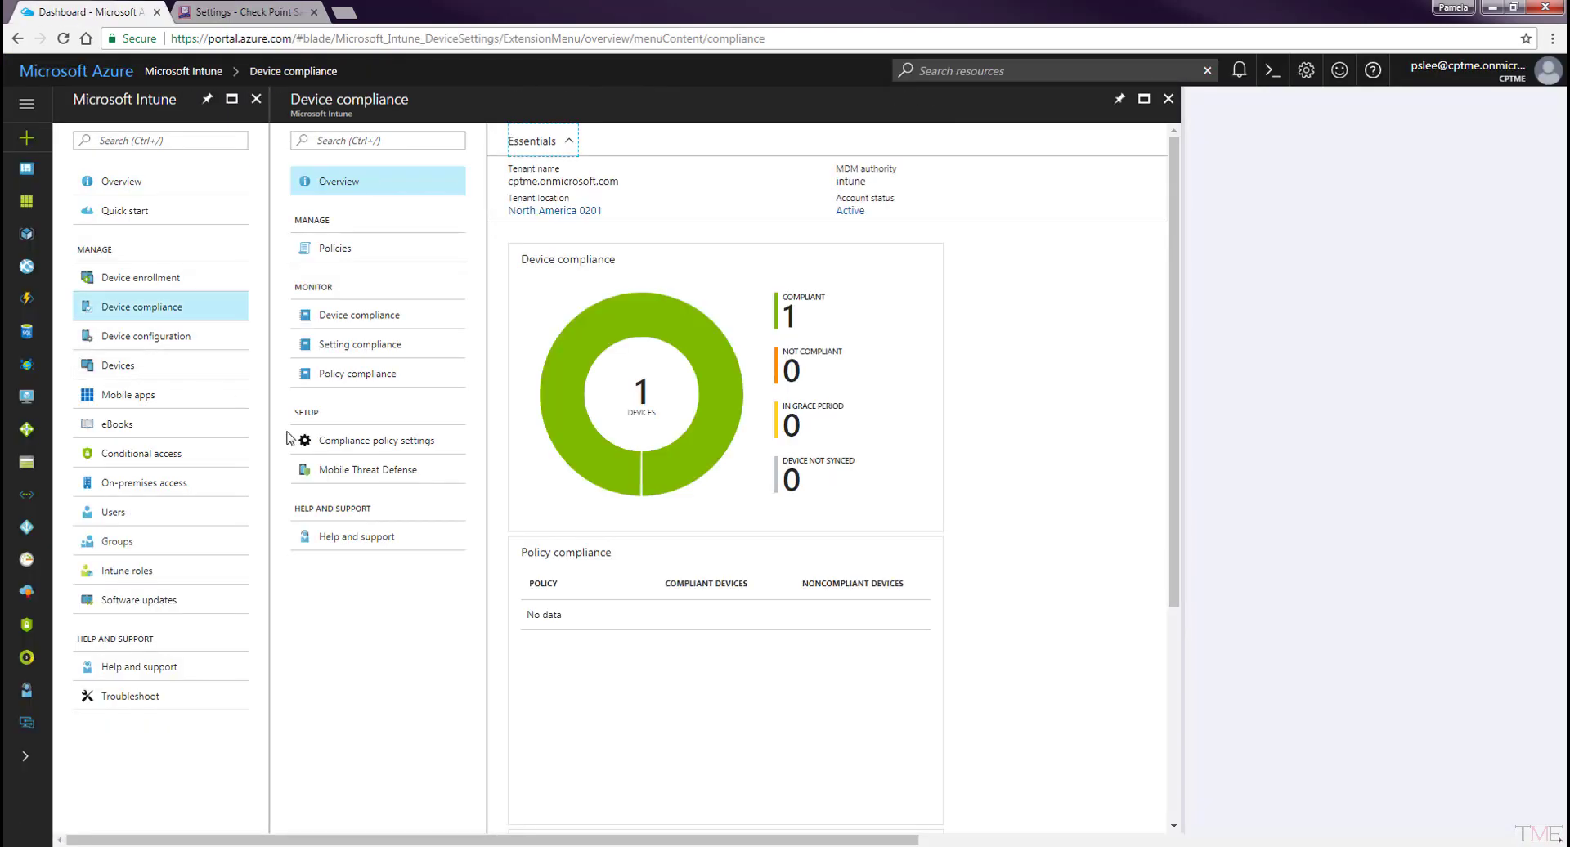
left_click(378, 473)
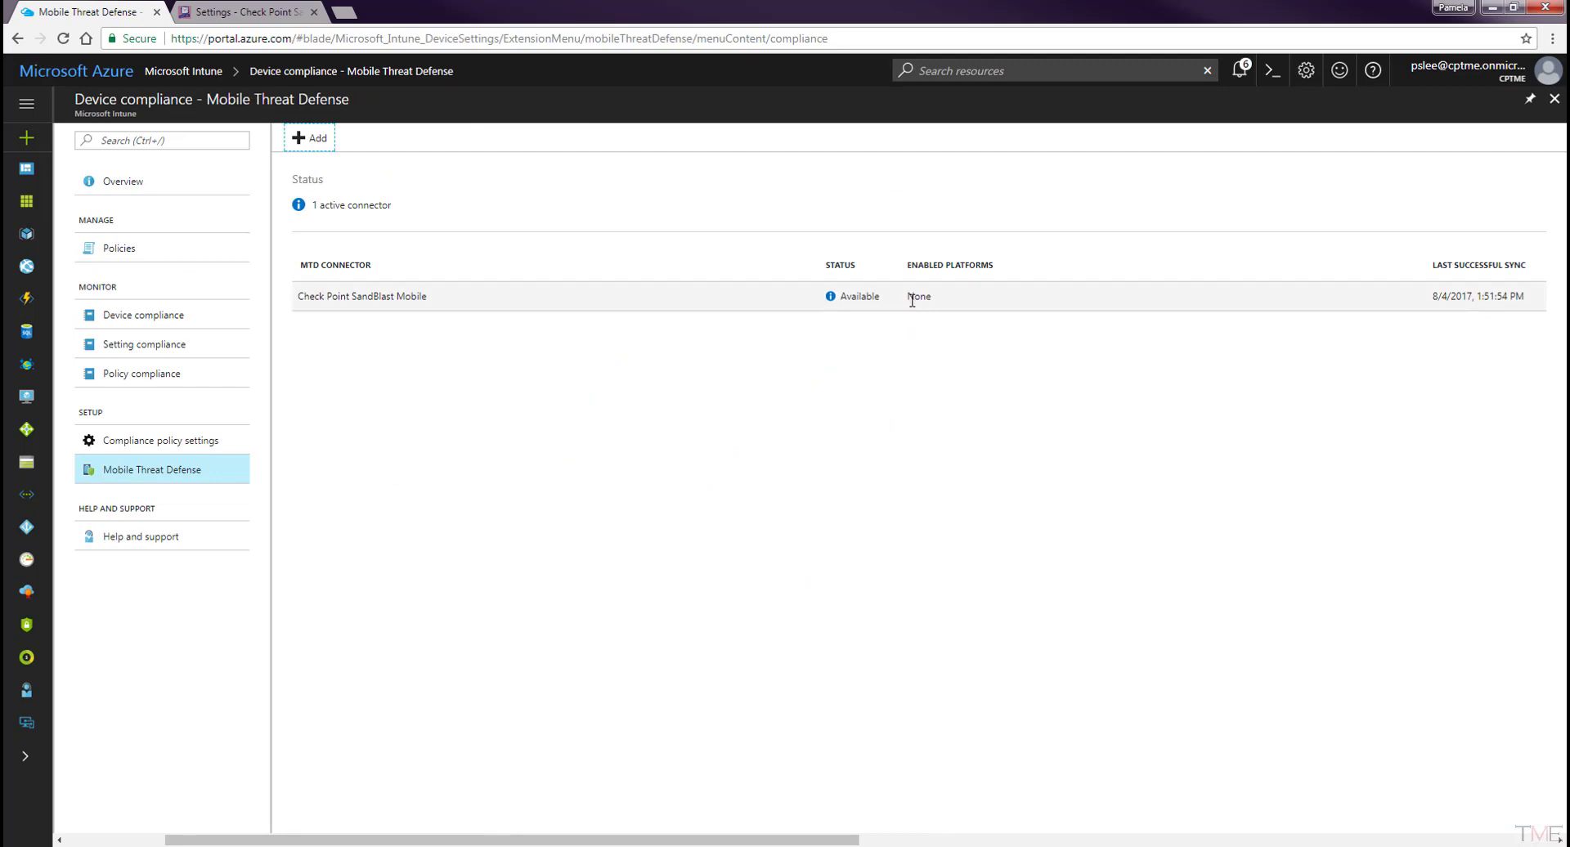
left_click(386, 299)
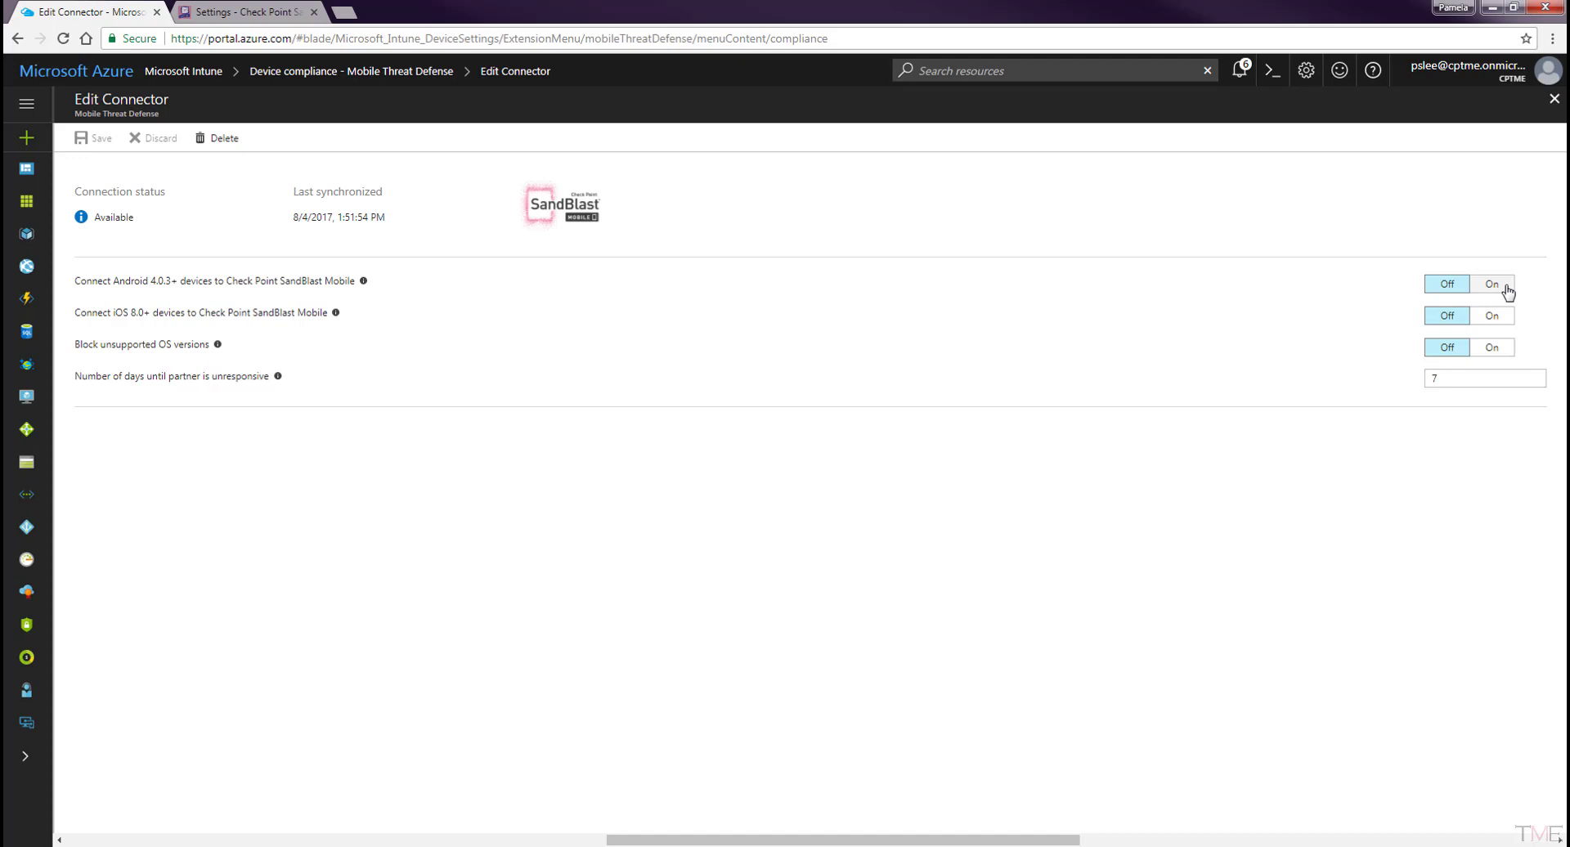
left_click(1502, 286)
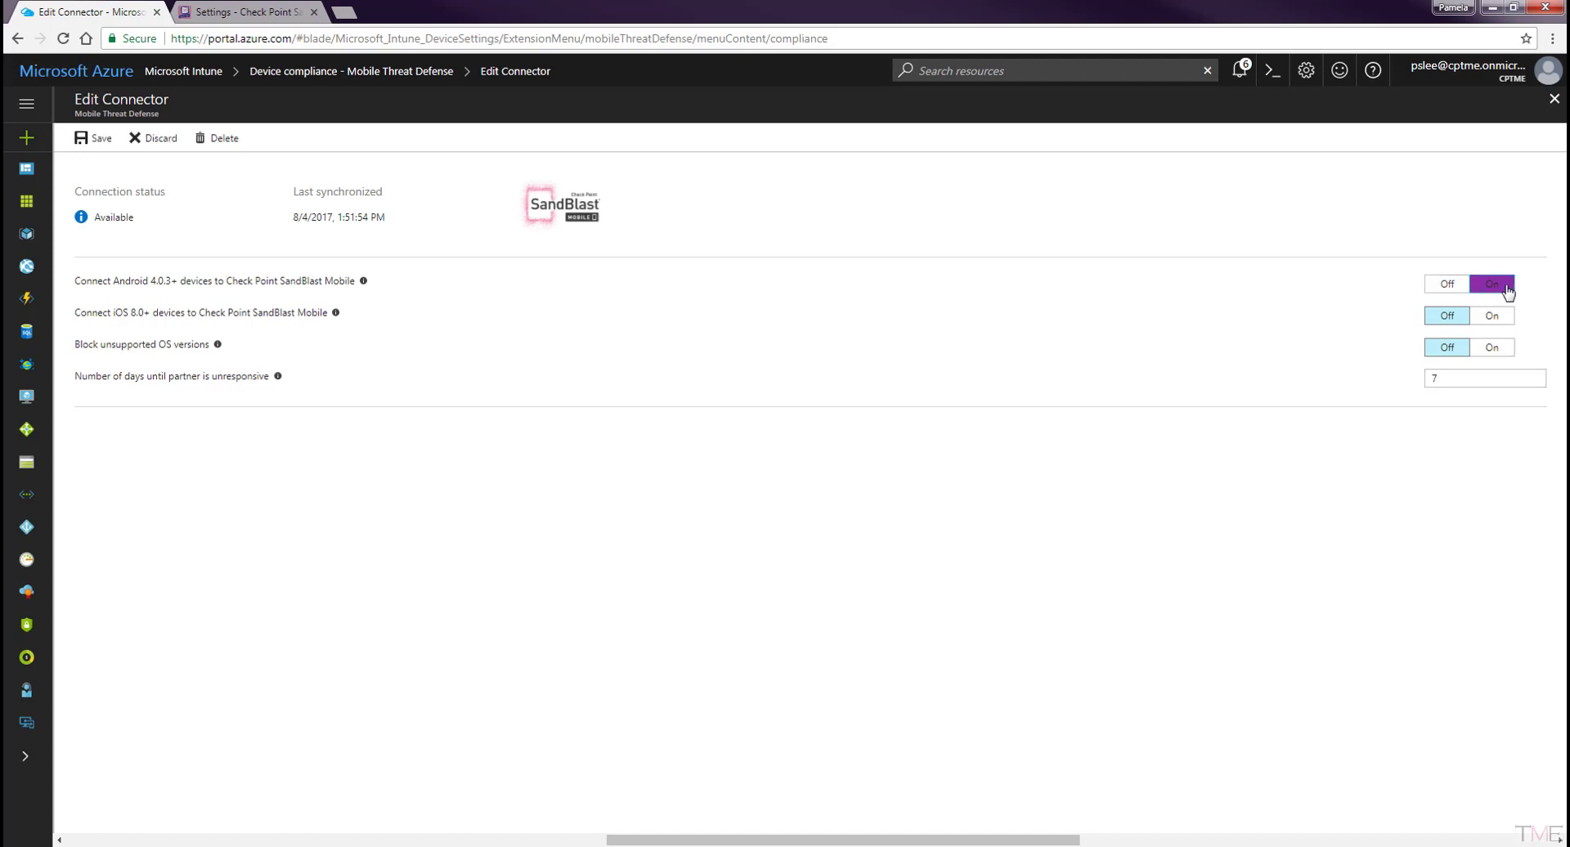
left_click(1503, 317)
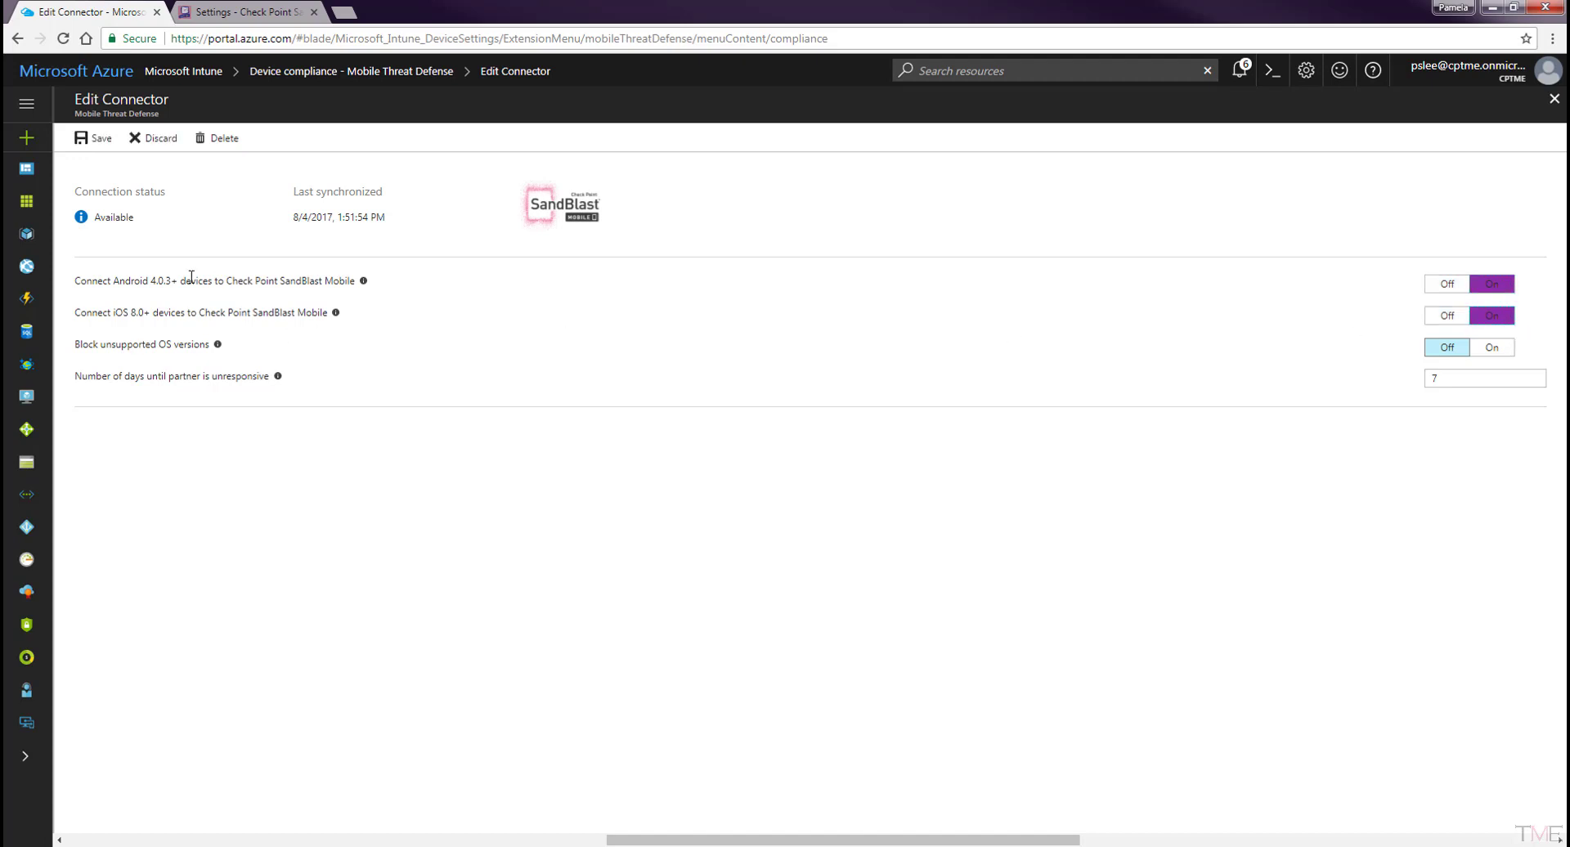
left_click(94, 137)
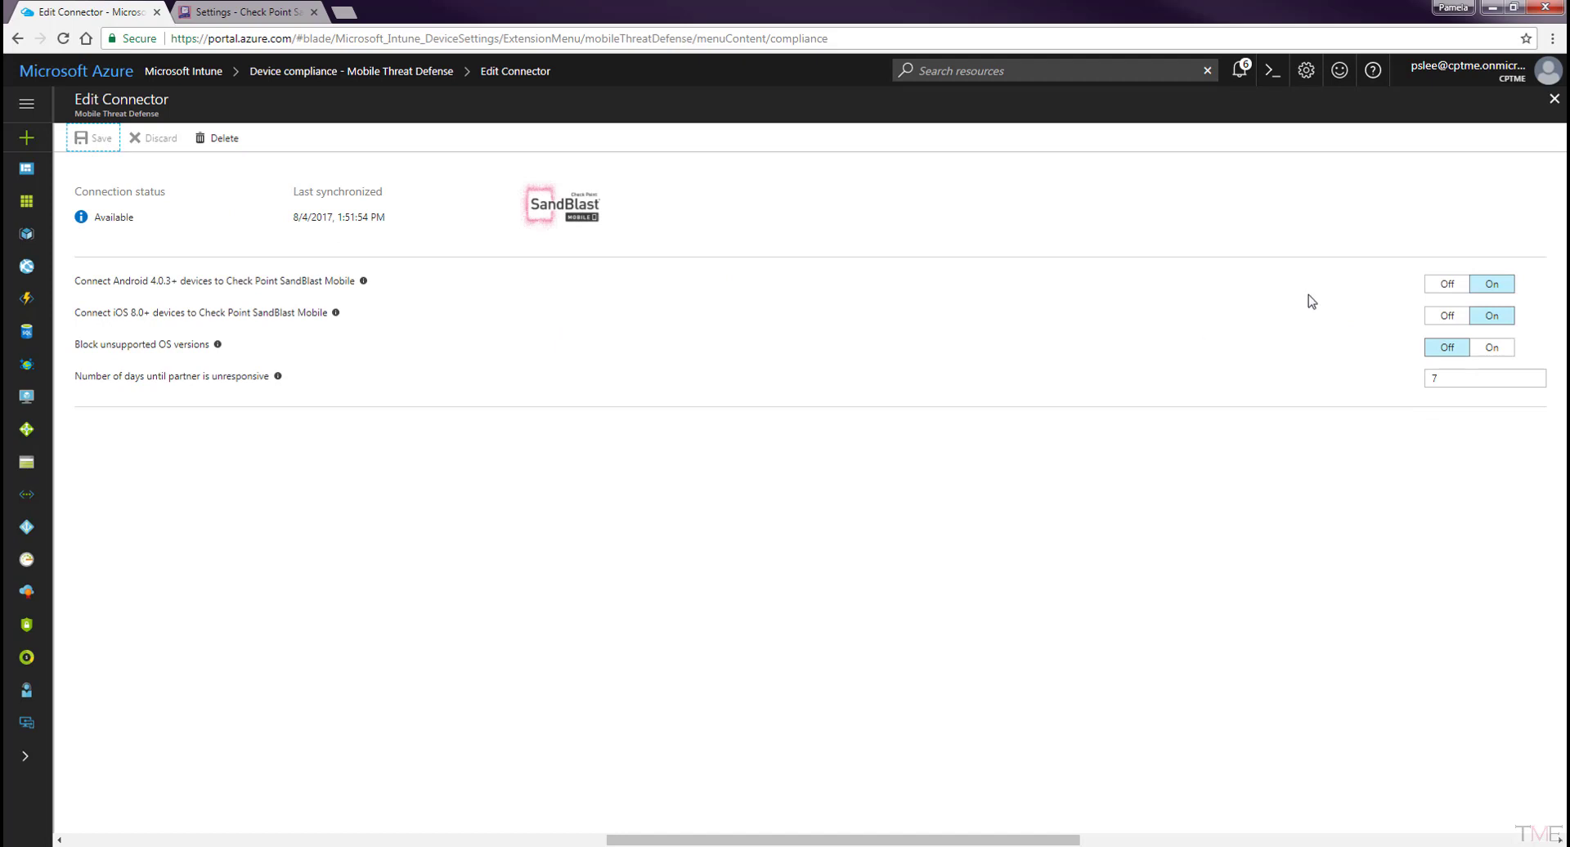
left_click(1553, 99)
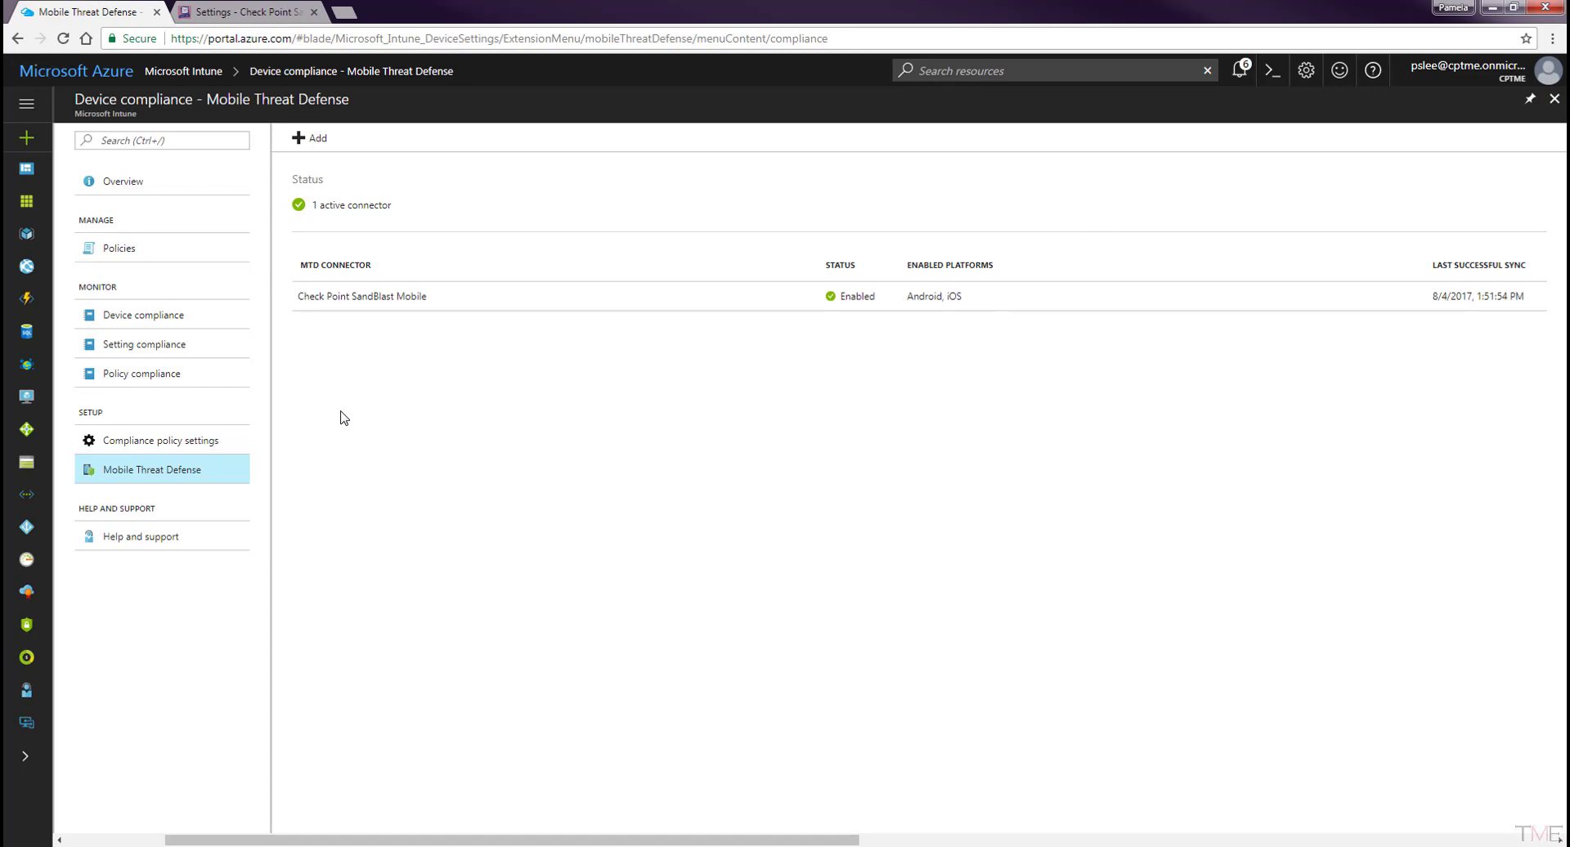
- Switch back to the SandBlast Mobile console, run the Intune sync again and open the list of devices
left_click(278, 13)
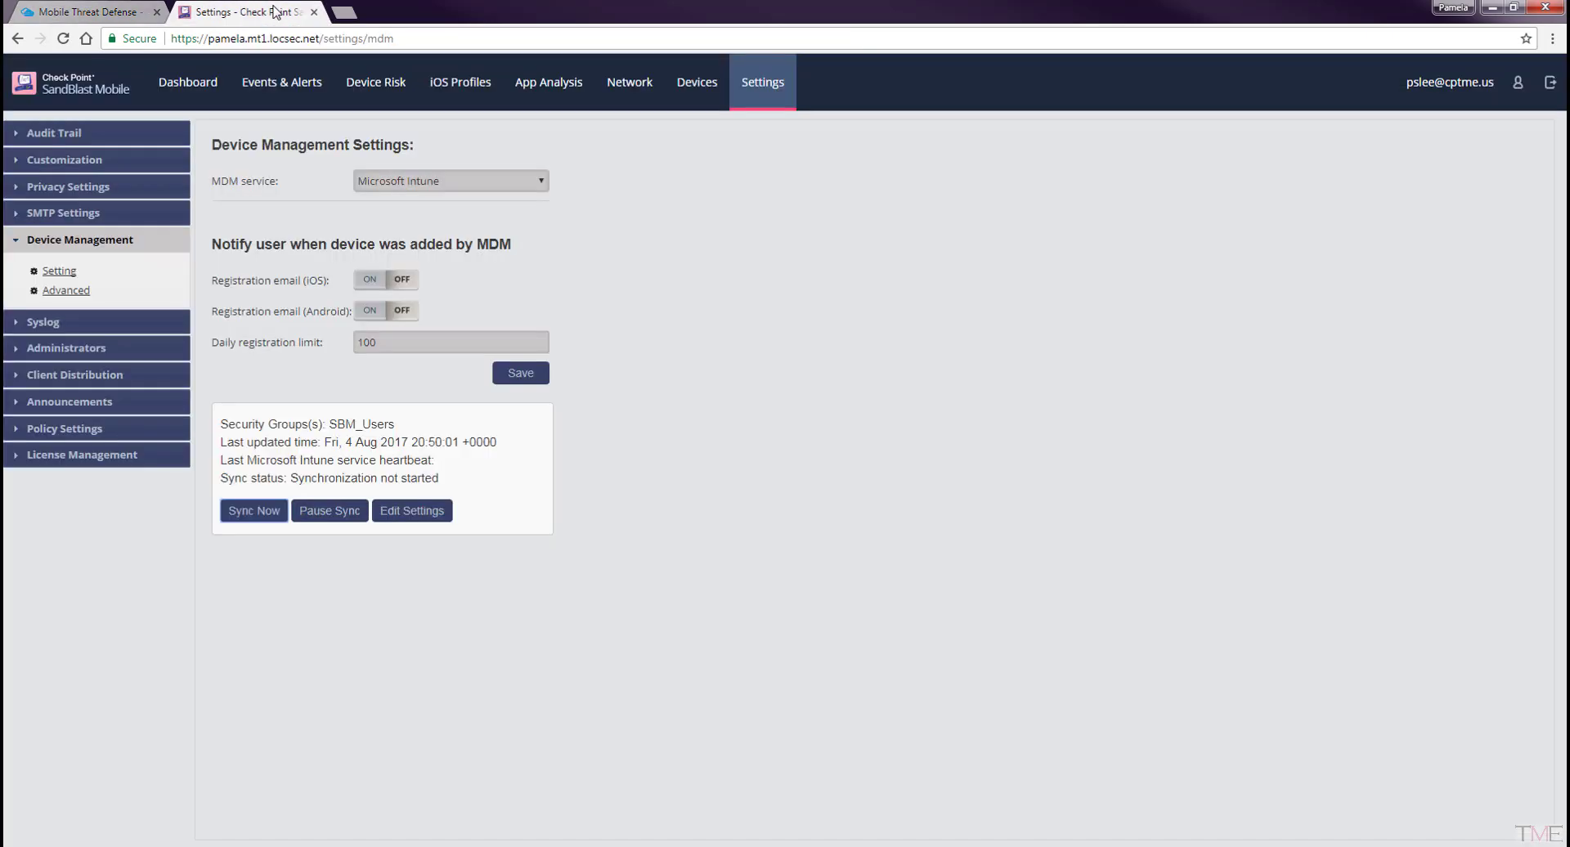
left_click(254, 511)
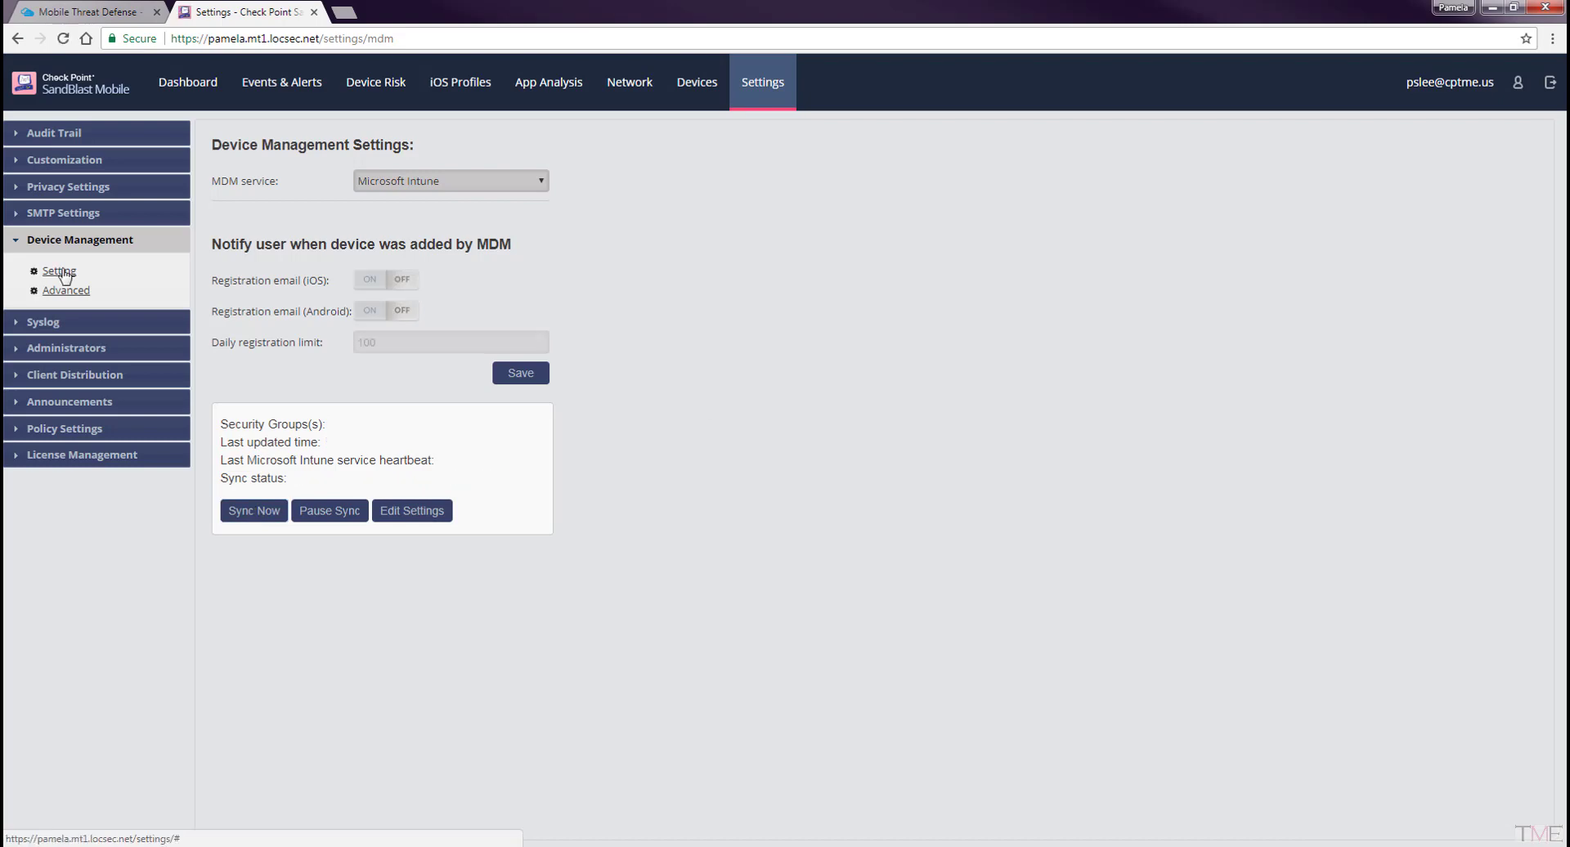
left_click(696, 83)
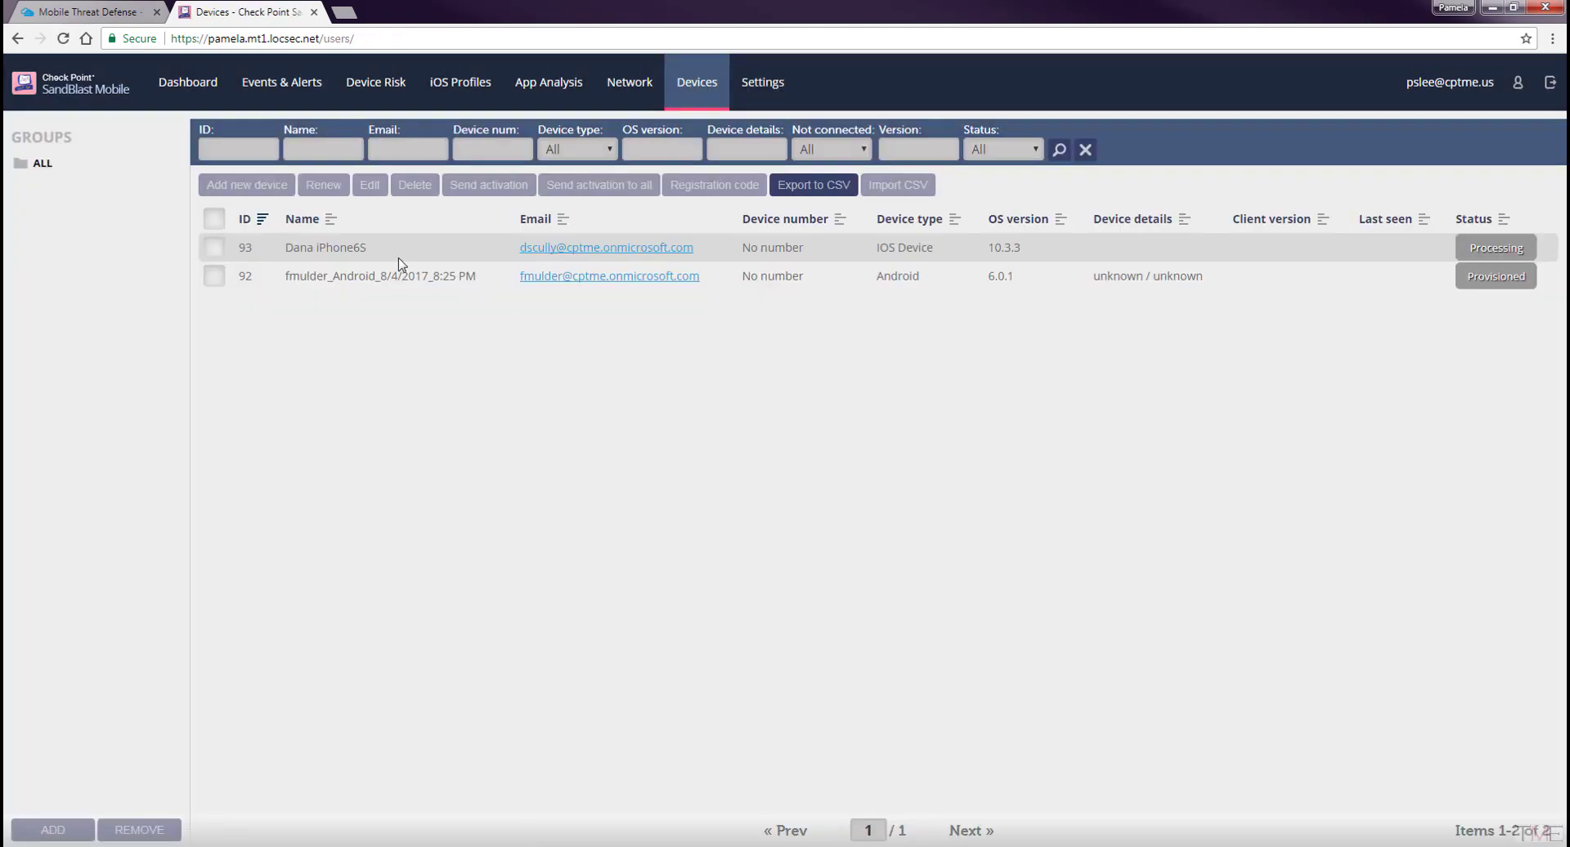
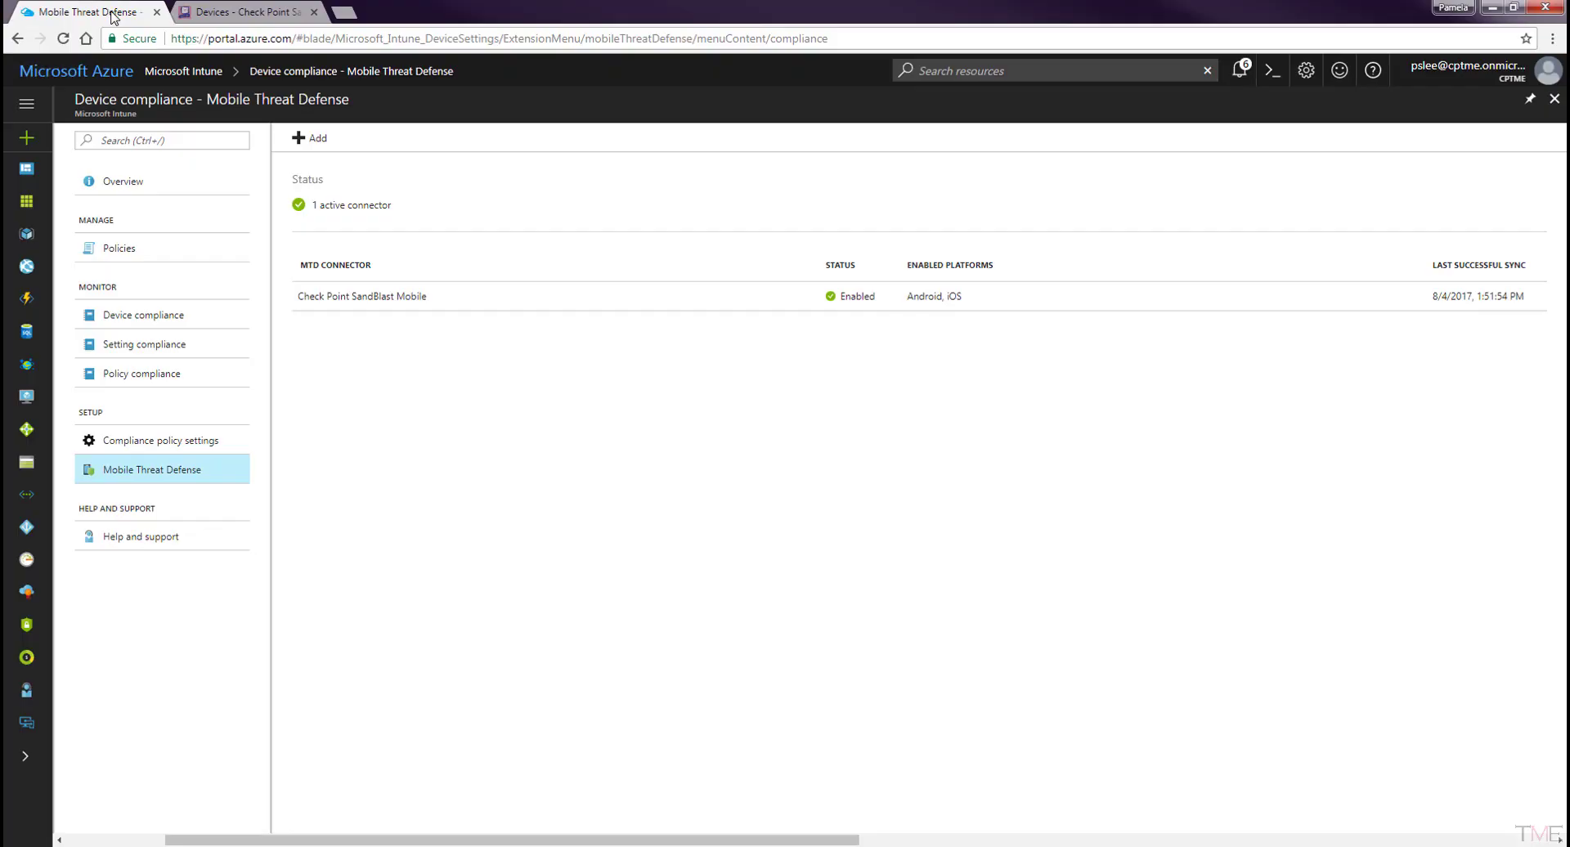
- In the Azure portal, start adding a new app to Intune's mobile apps with the app type iOS store app
left_click(1553, 99)
left_click(134, 413)
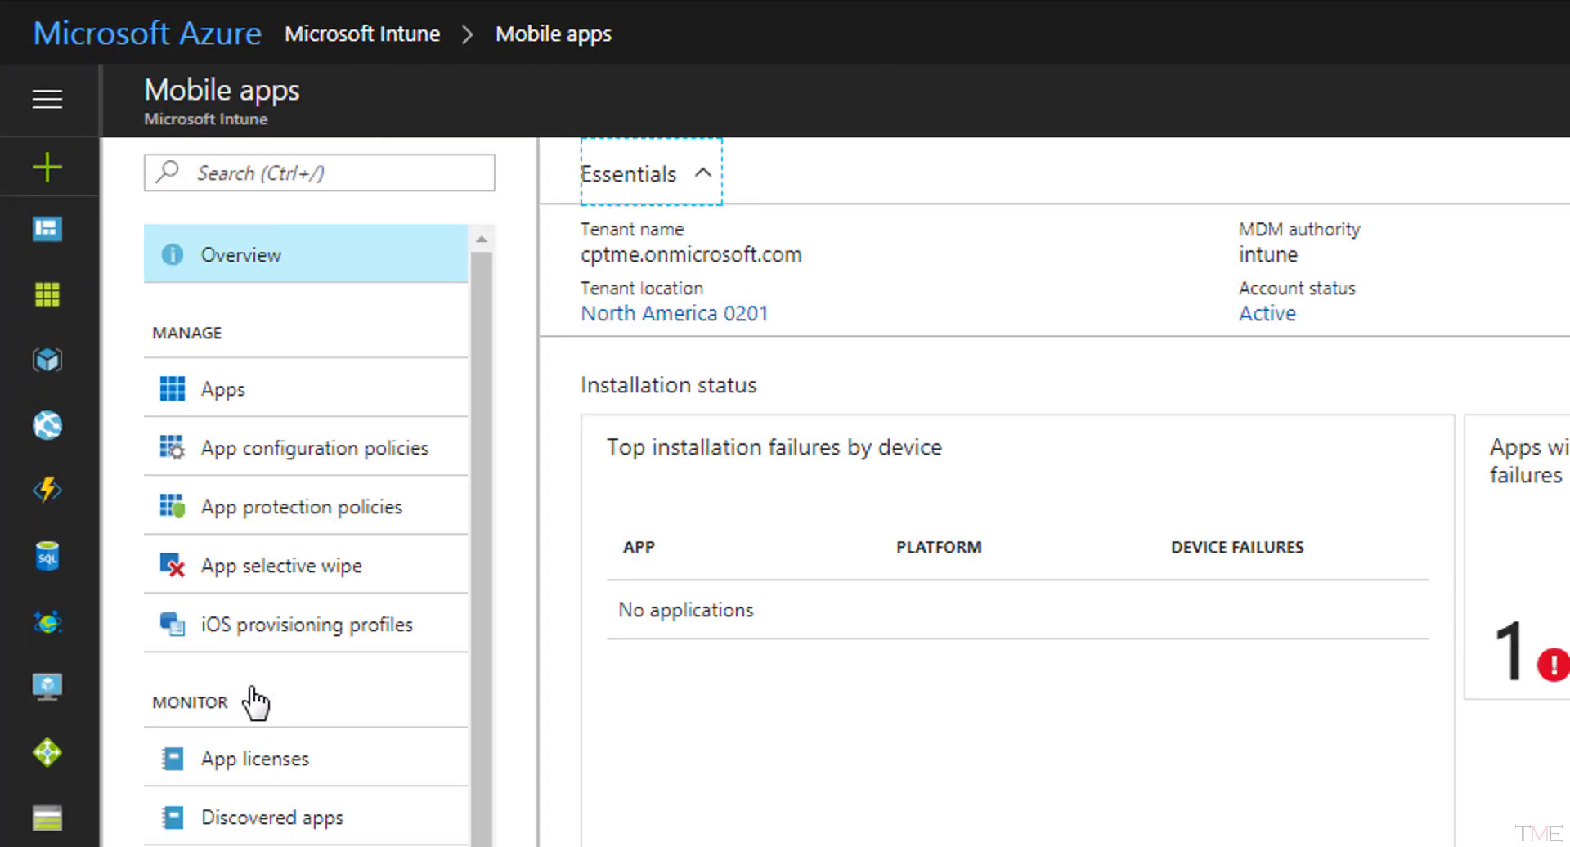
left_click(259, 396)
left_click(634, 168)
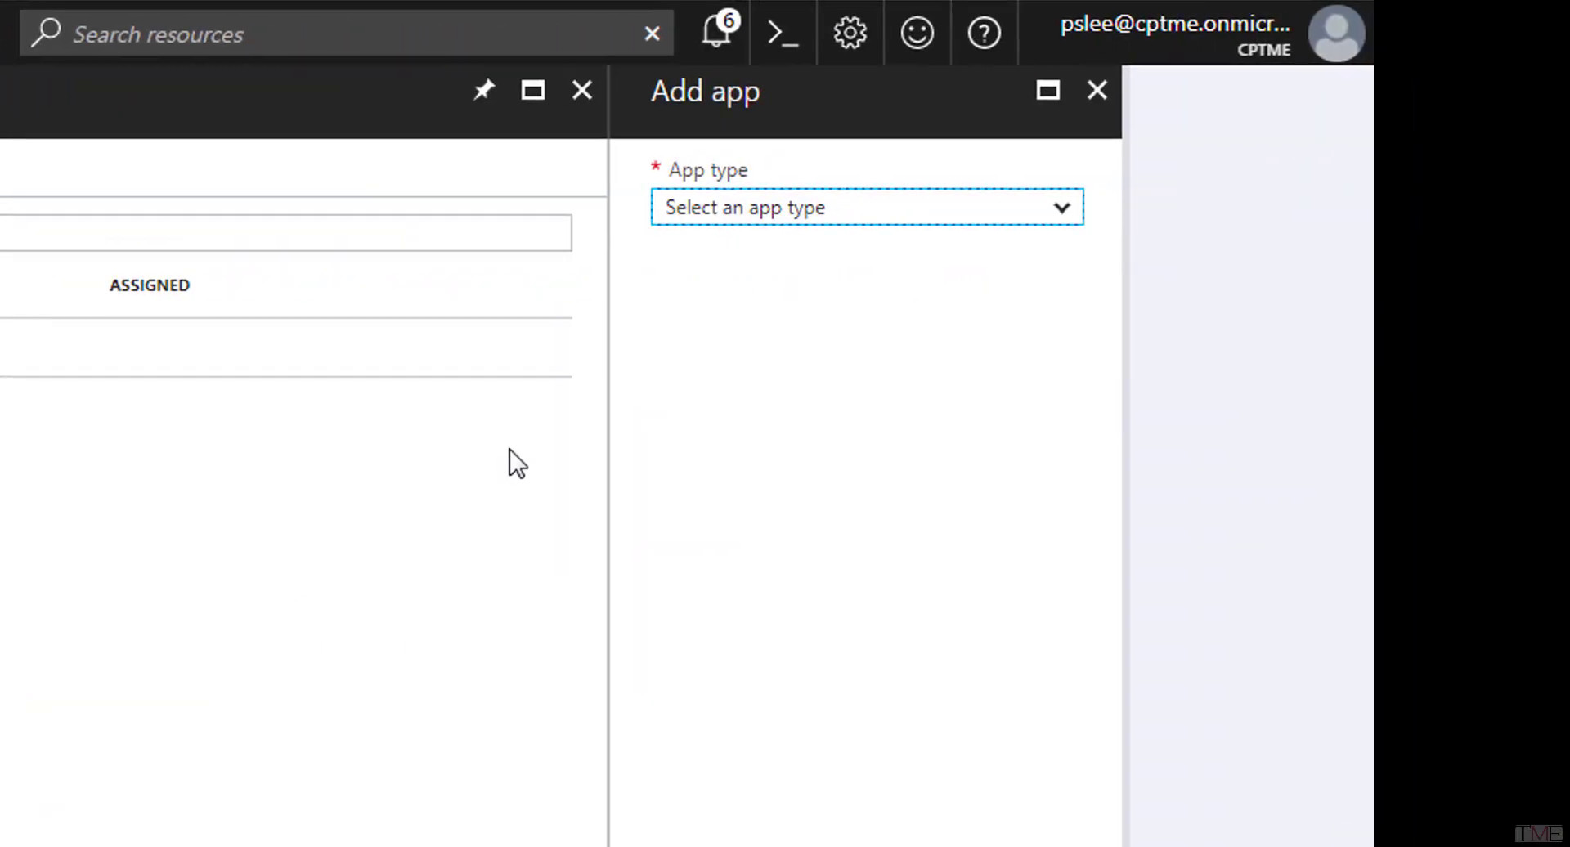
left_click(916, 211)
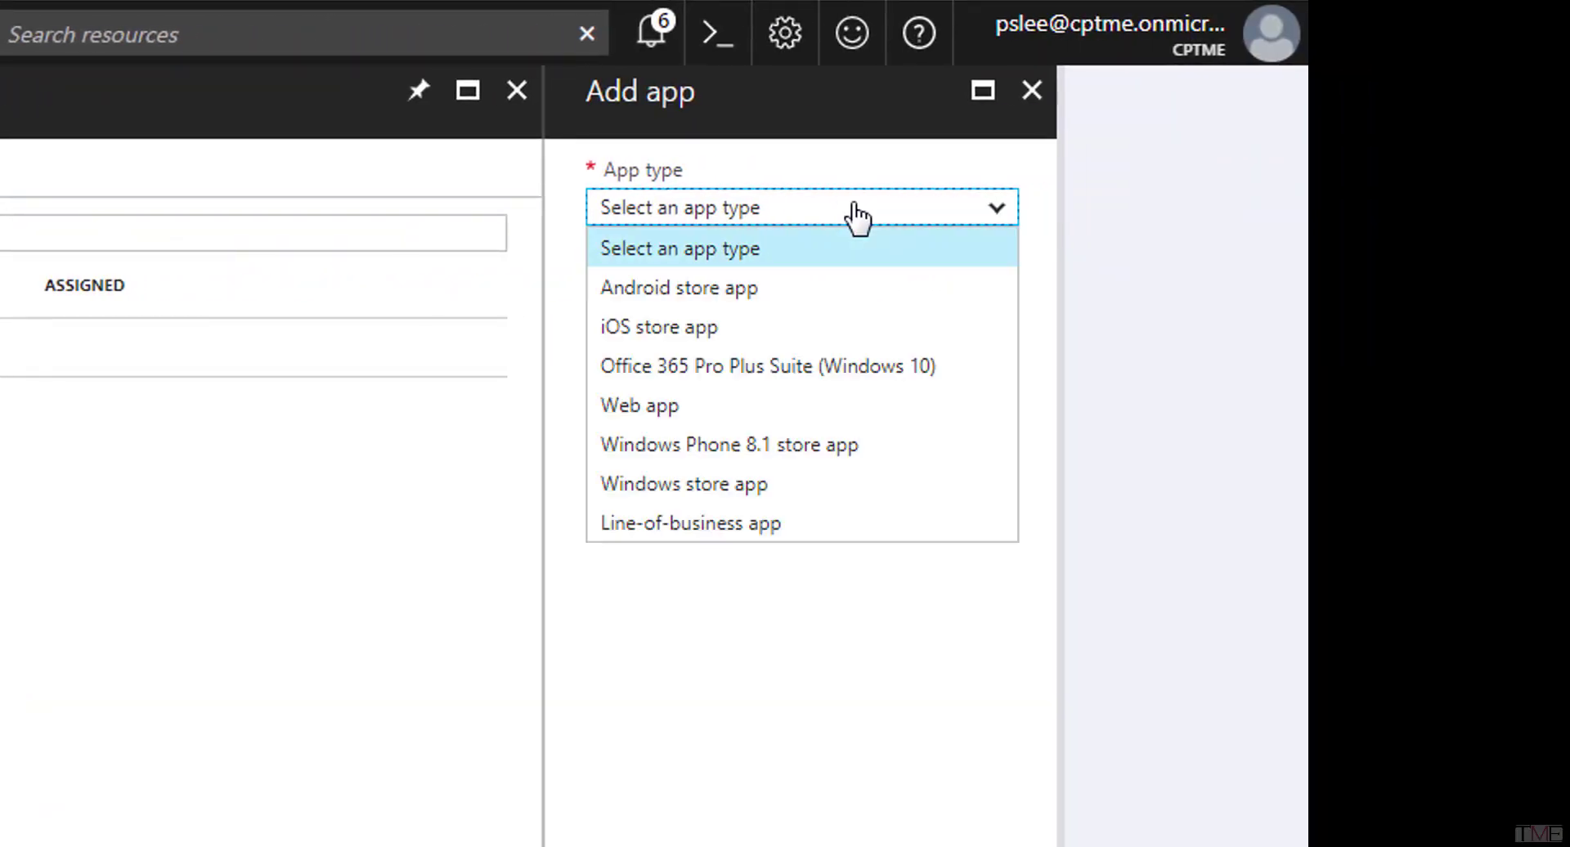
left_click(783, 327)
- Set the app type to iOS store app, search the Apple App Store for Microsoft Authenticator and select it
left_click(783, 321)
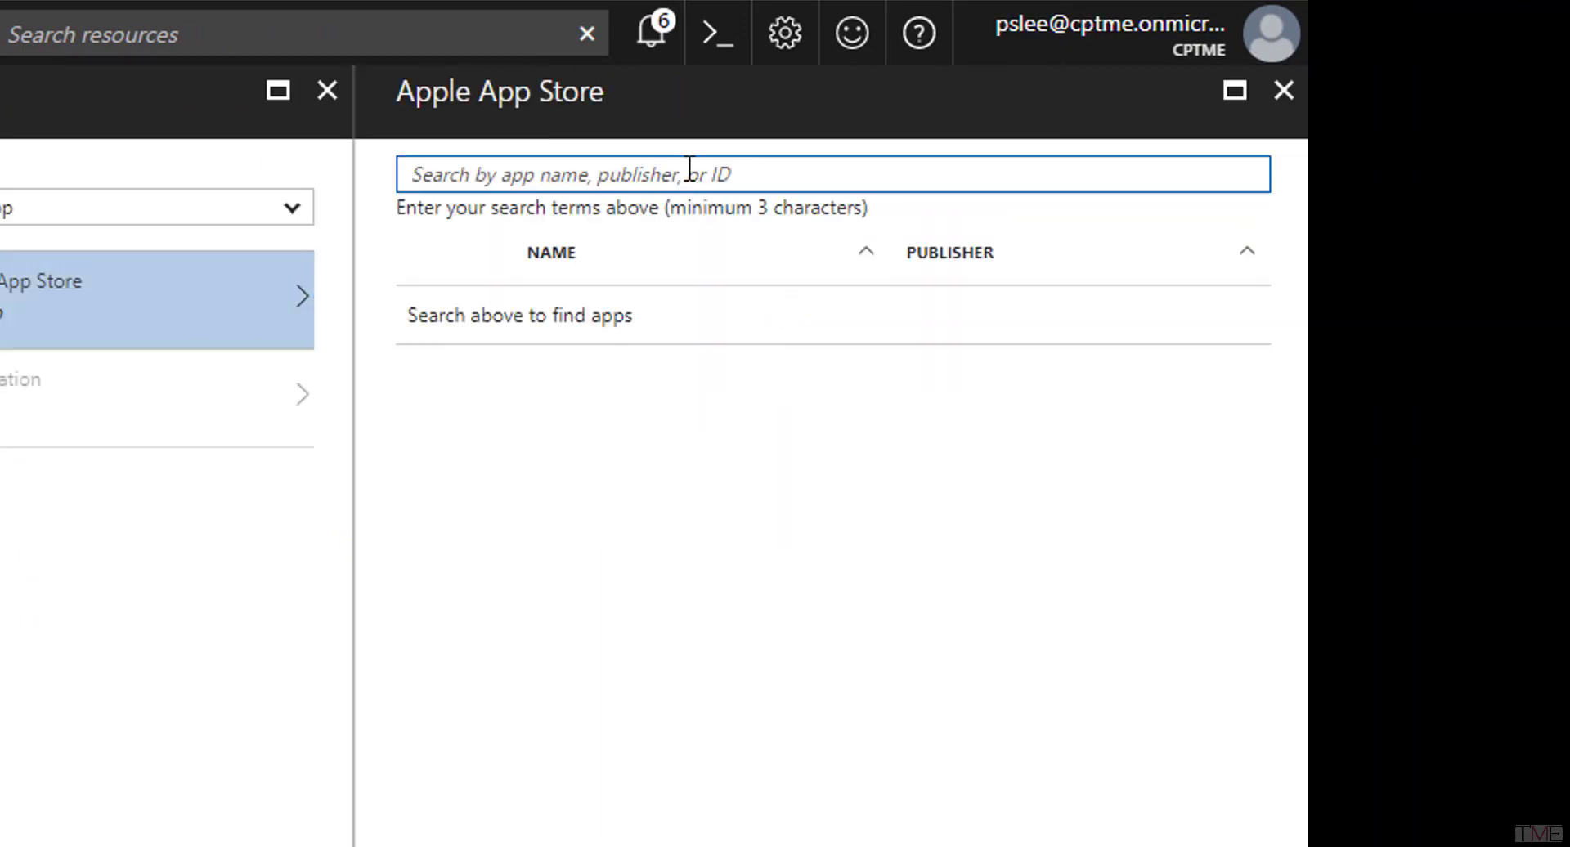
type("Microsoft Authentica")
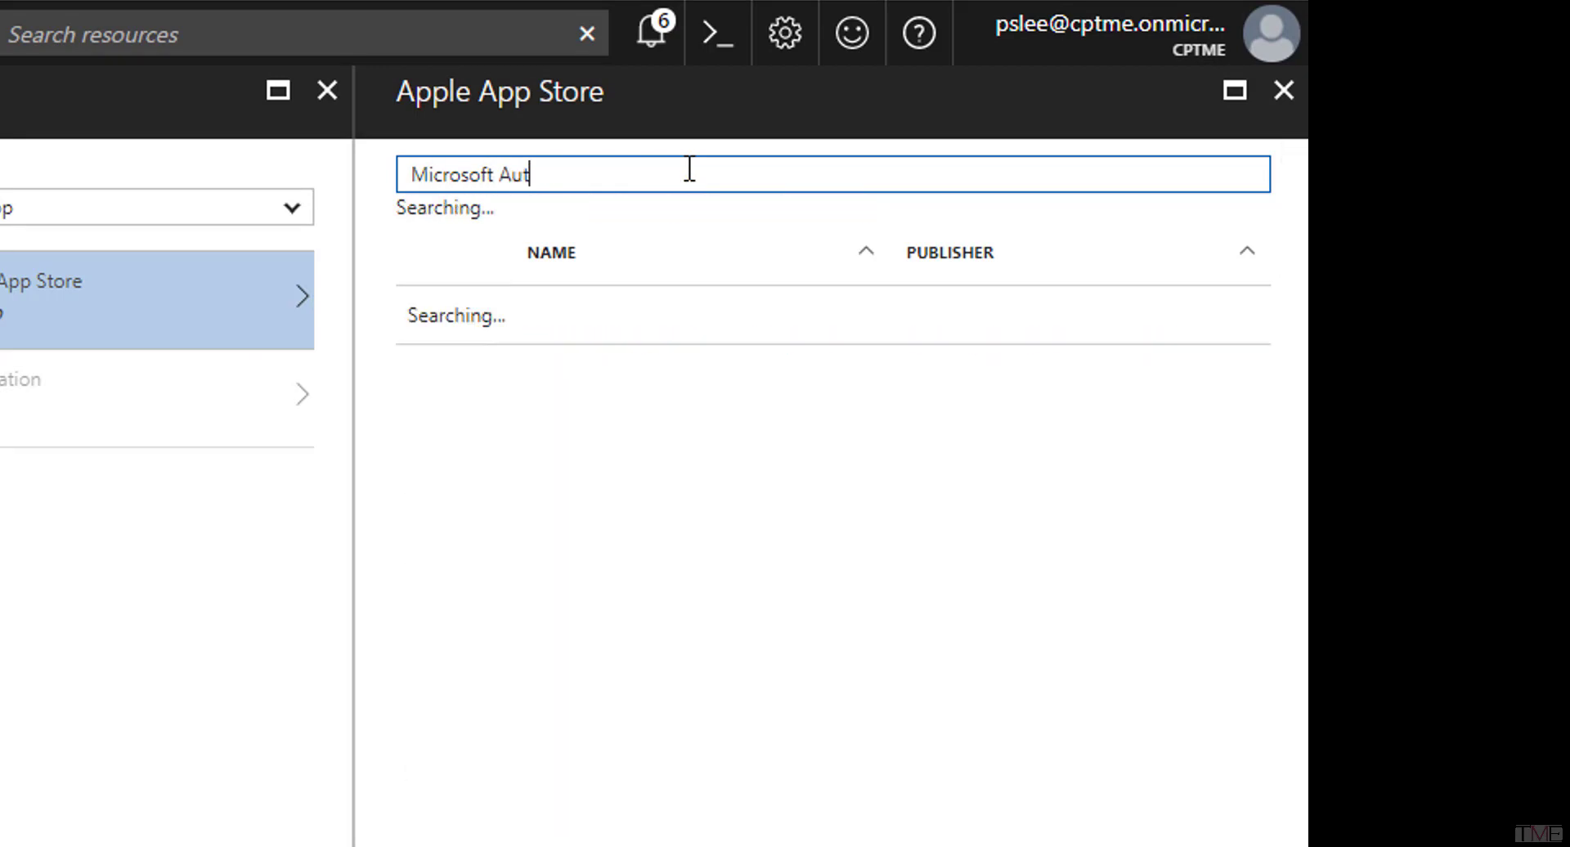
type("tor")
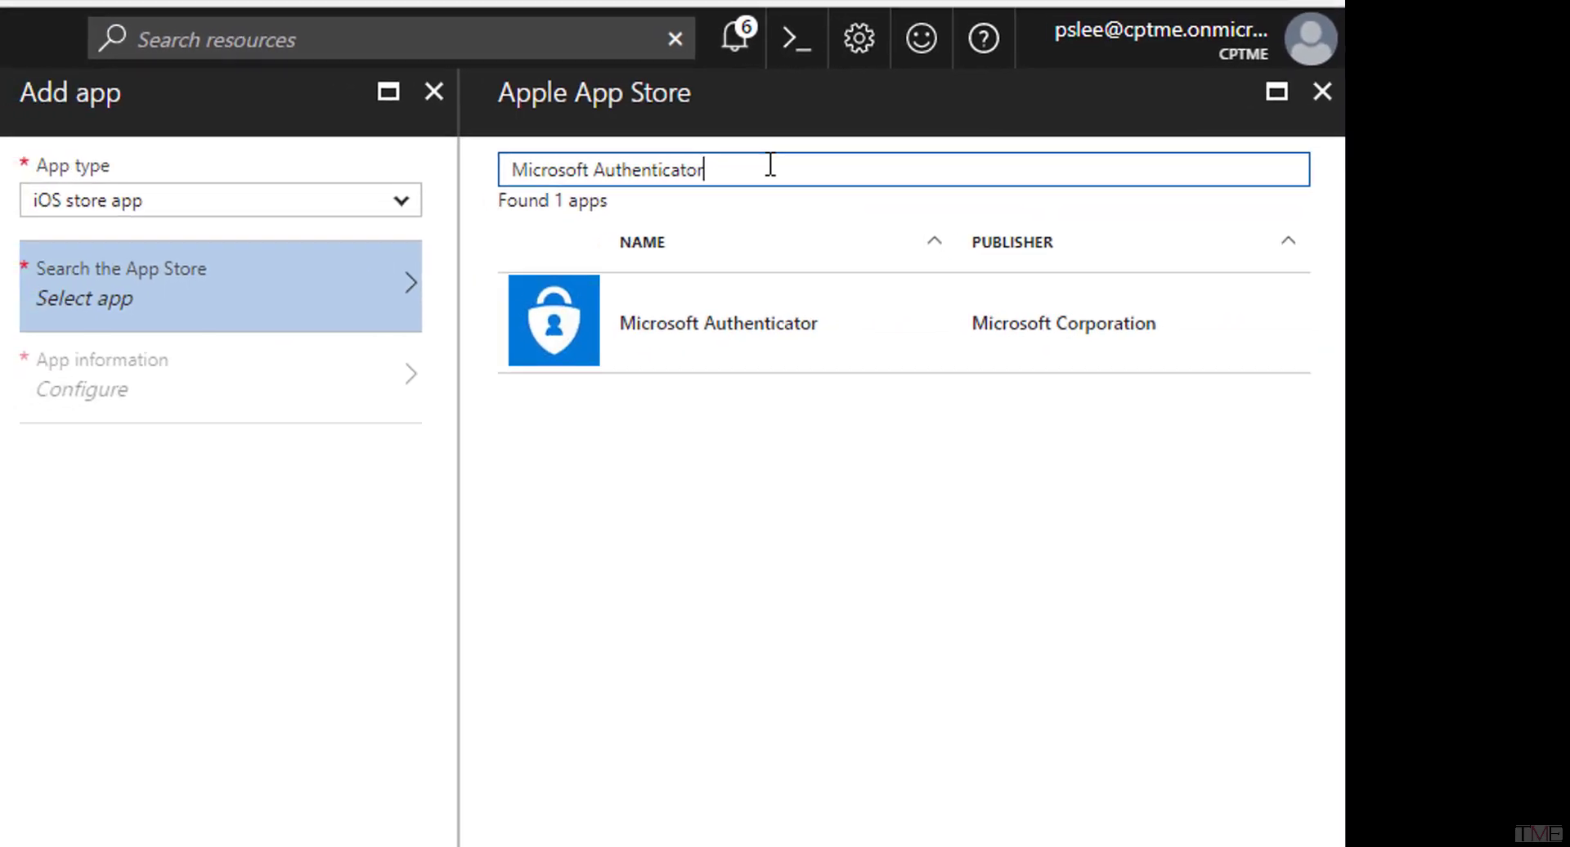
left_click(1164, 239)
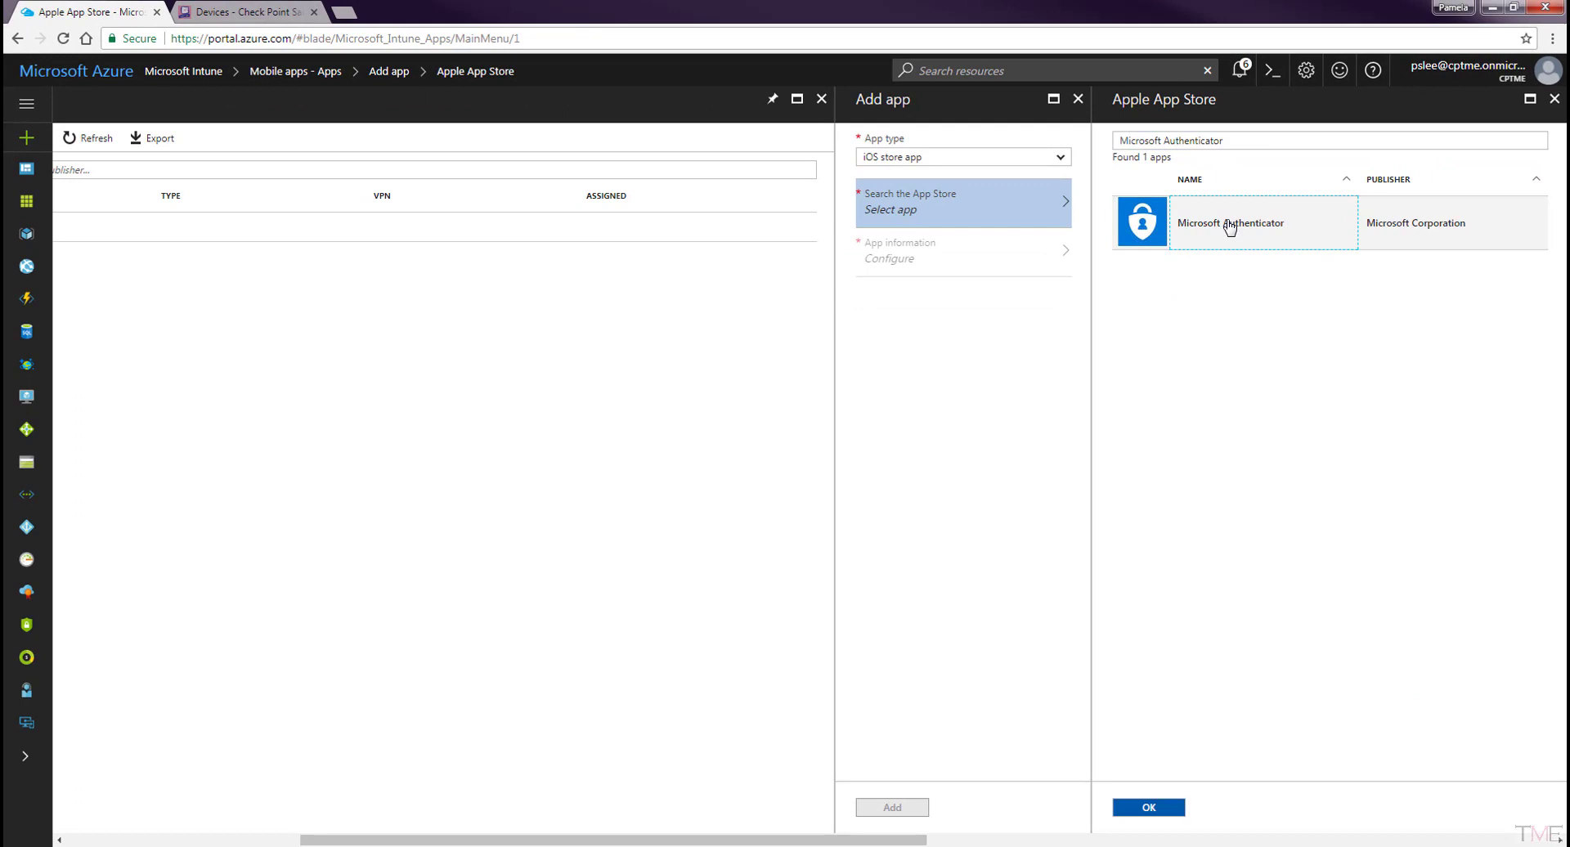
left_click(1144, 810)
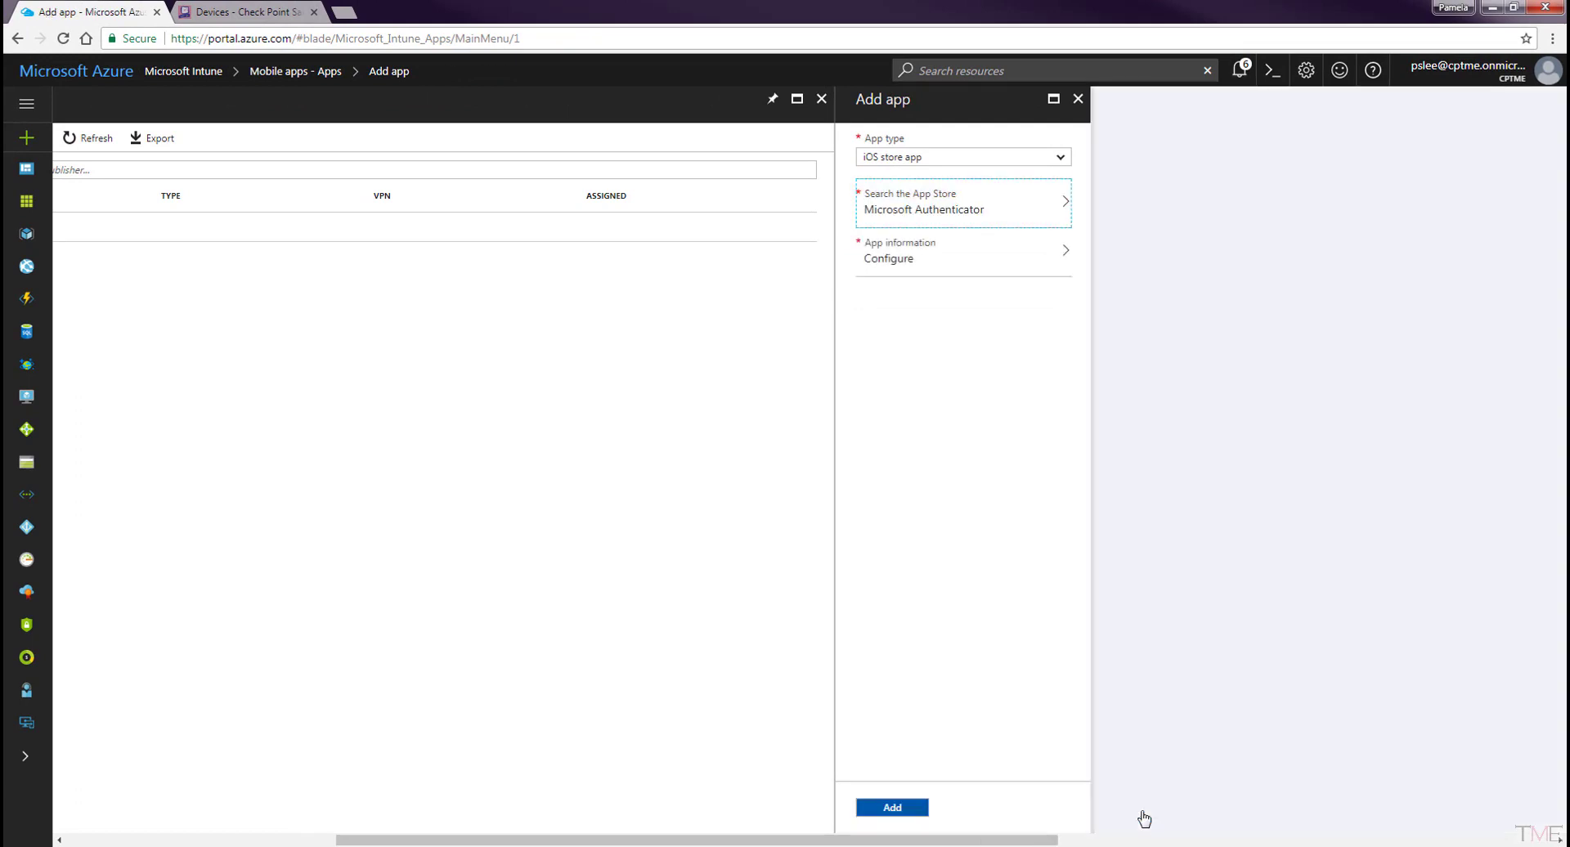
- Accept the prefilled app information for Microsoft Authenticator and add the app to Intune
left_click(944, 264)
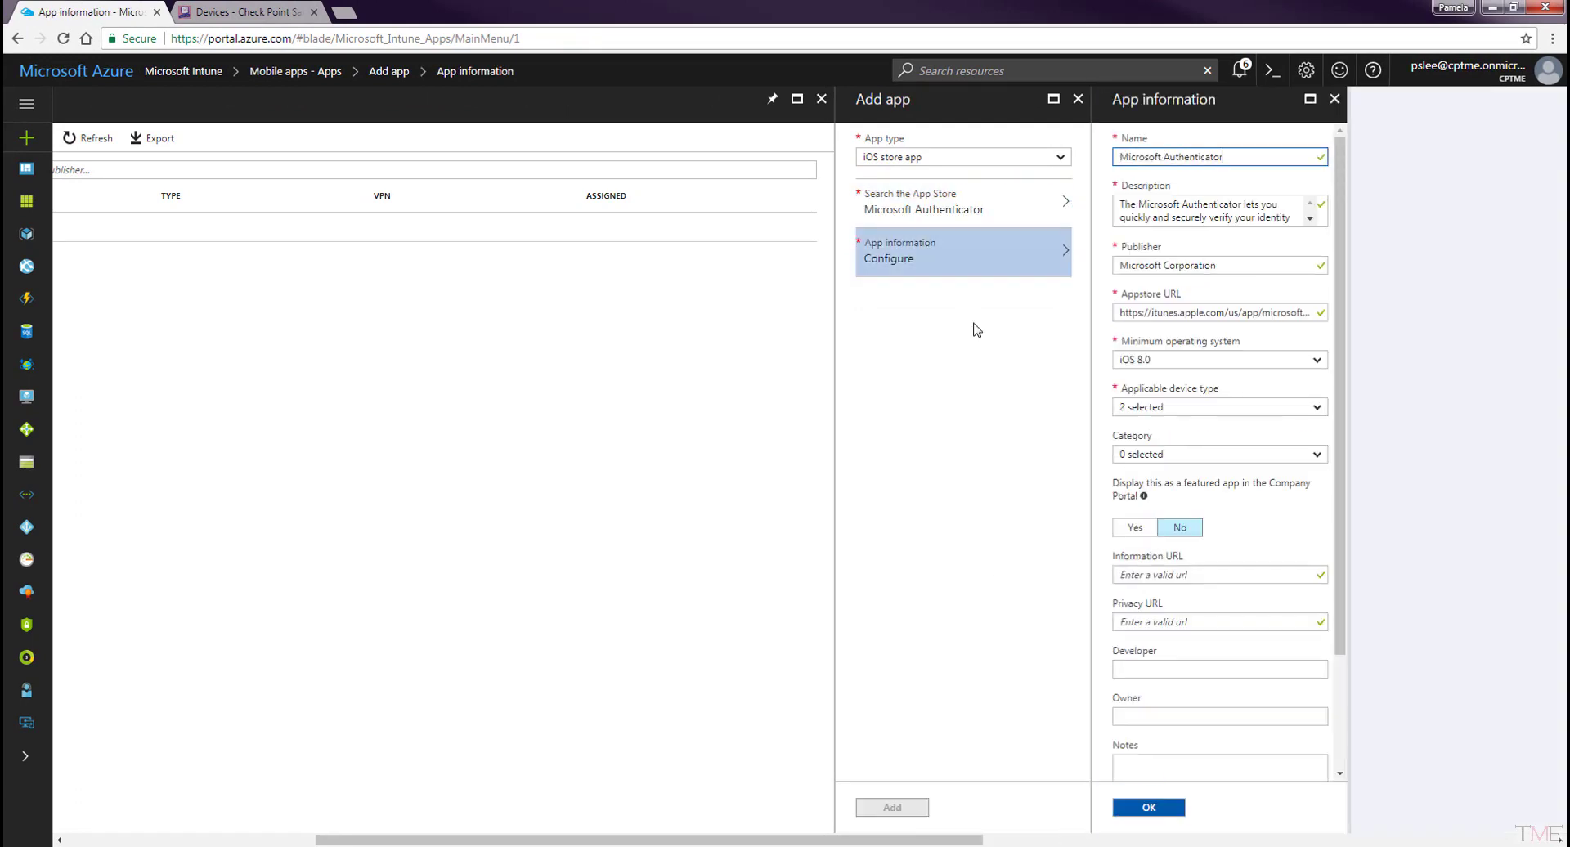
left_click(1149, 808)
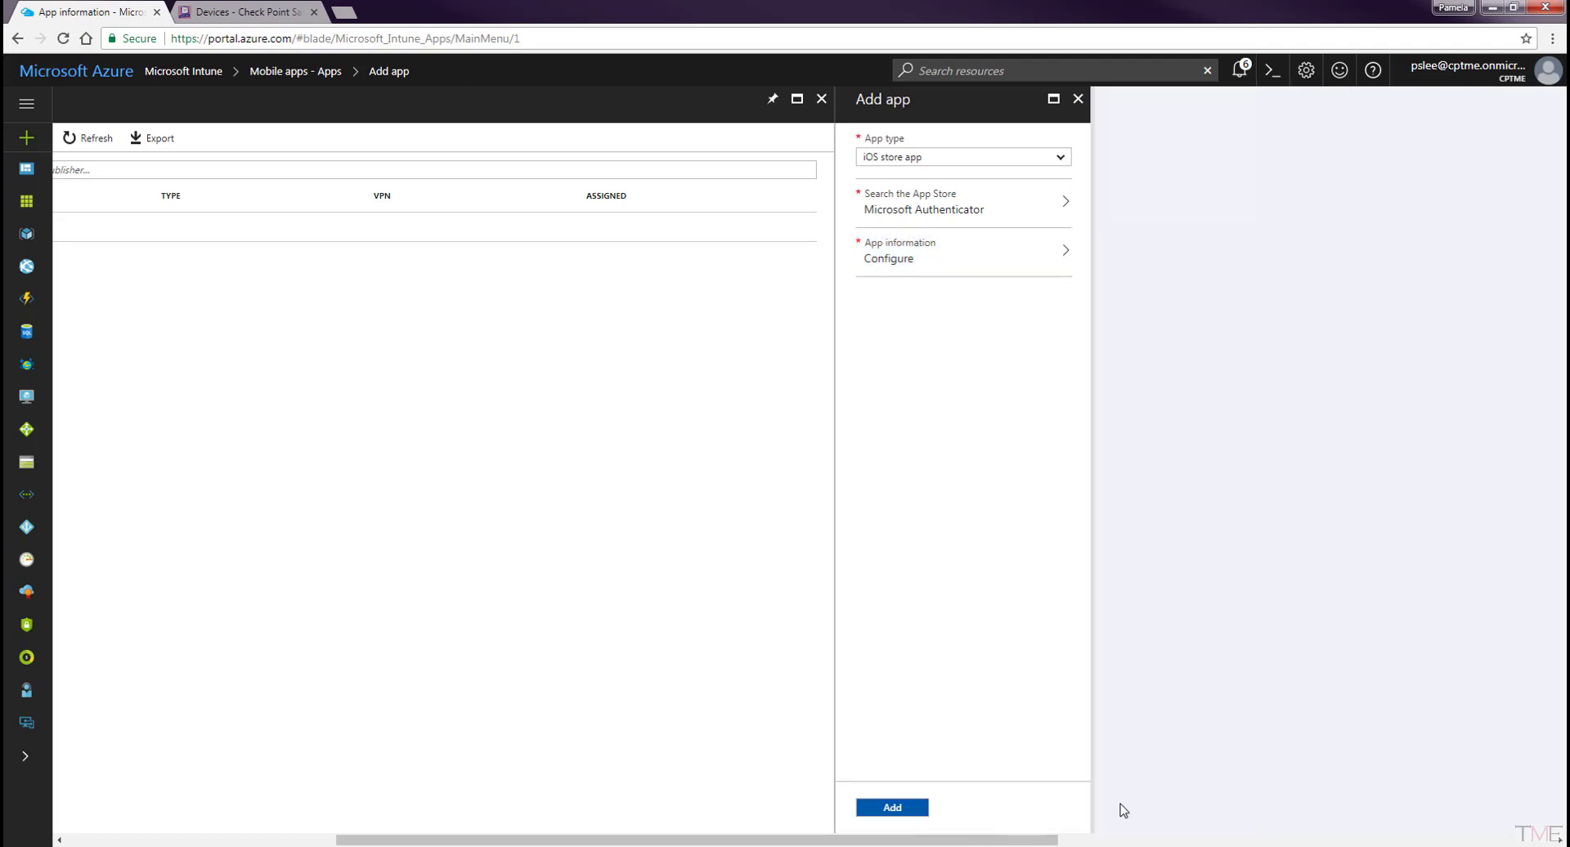
left_click(894, 808)
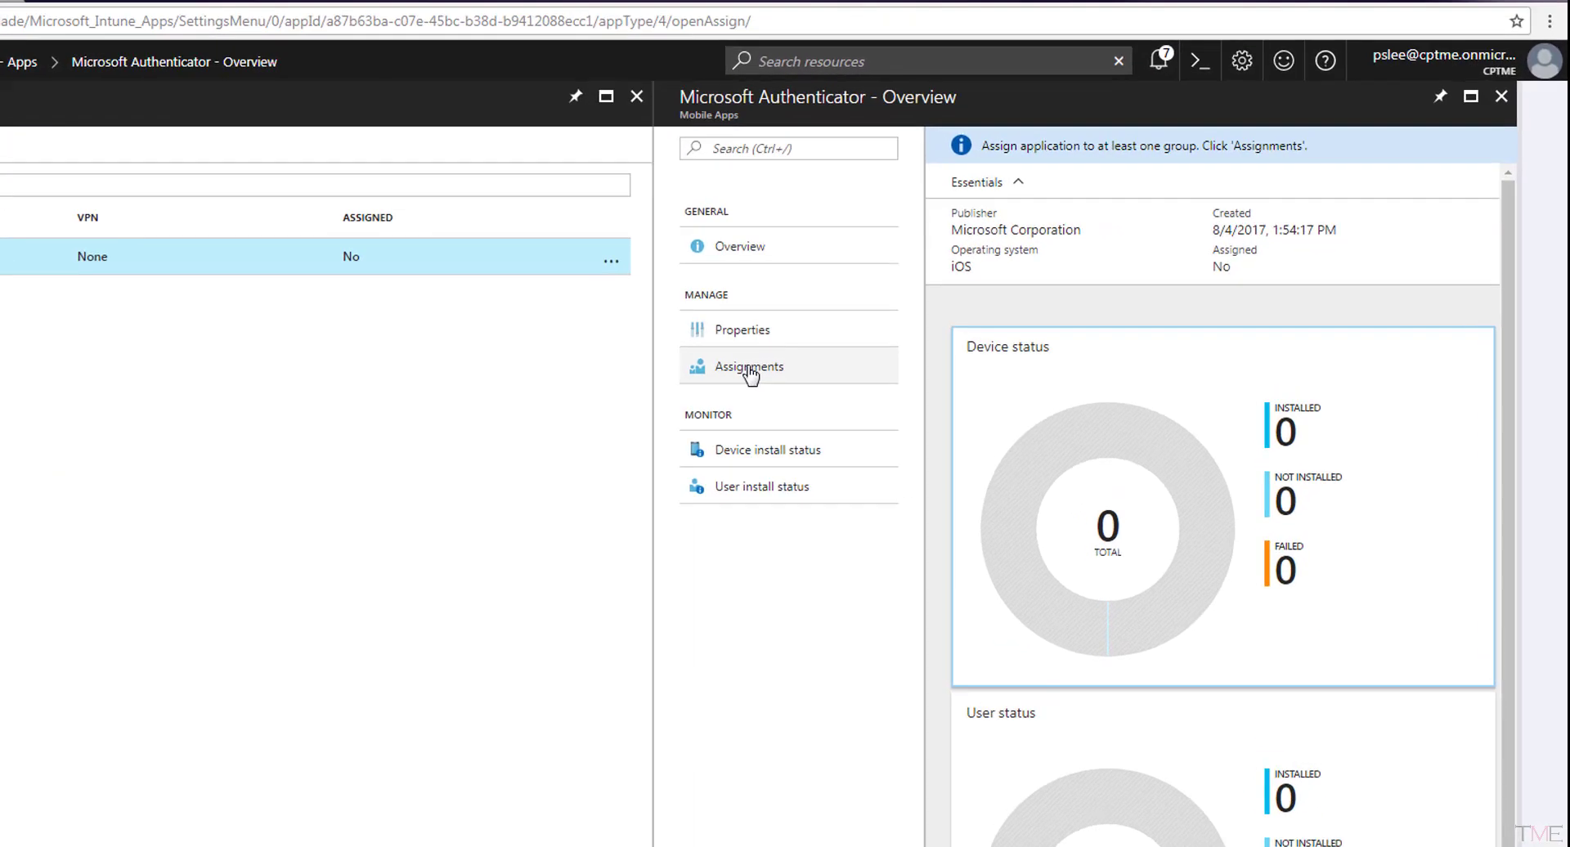
- Add the SBM_Users group to the assignments of Microsoft Authenticator
left_click(905, 316)
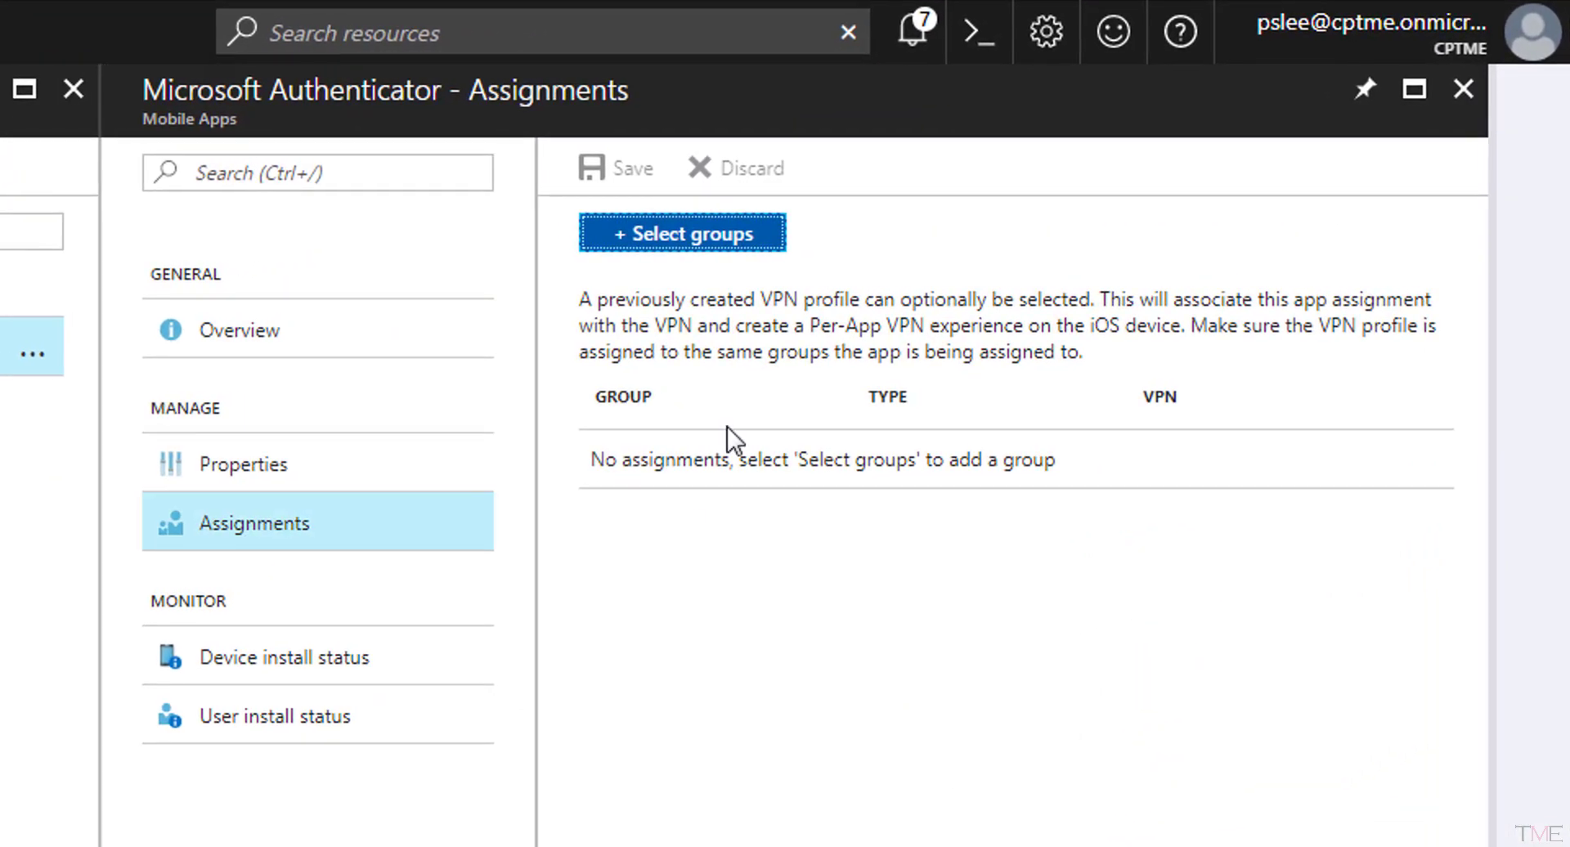
left_click(723, 238)
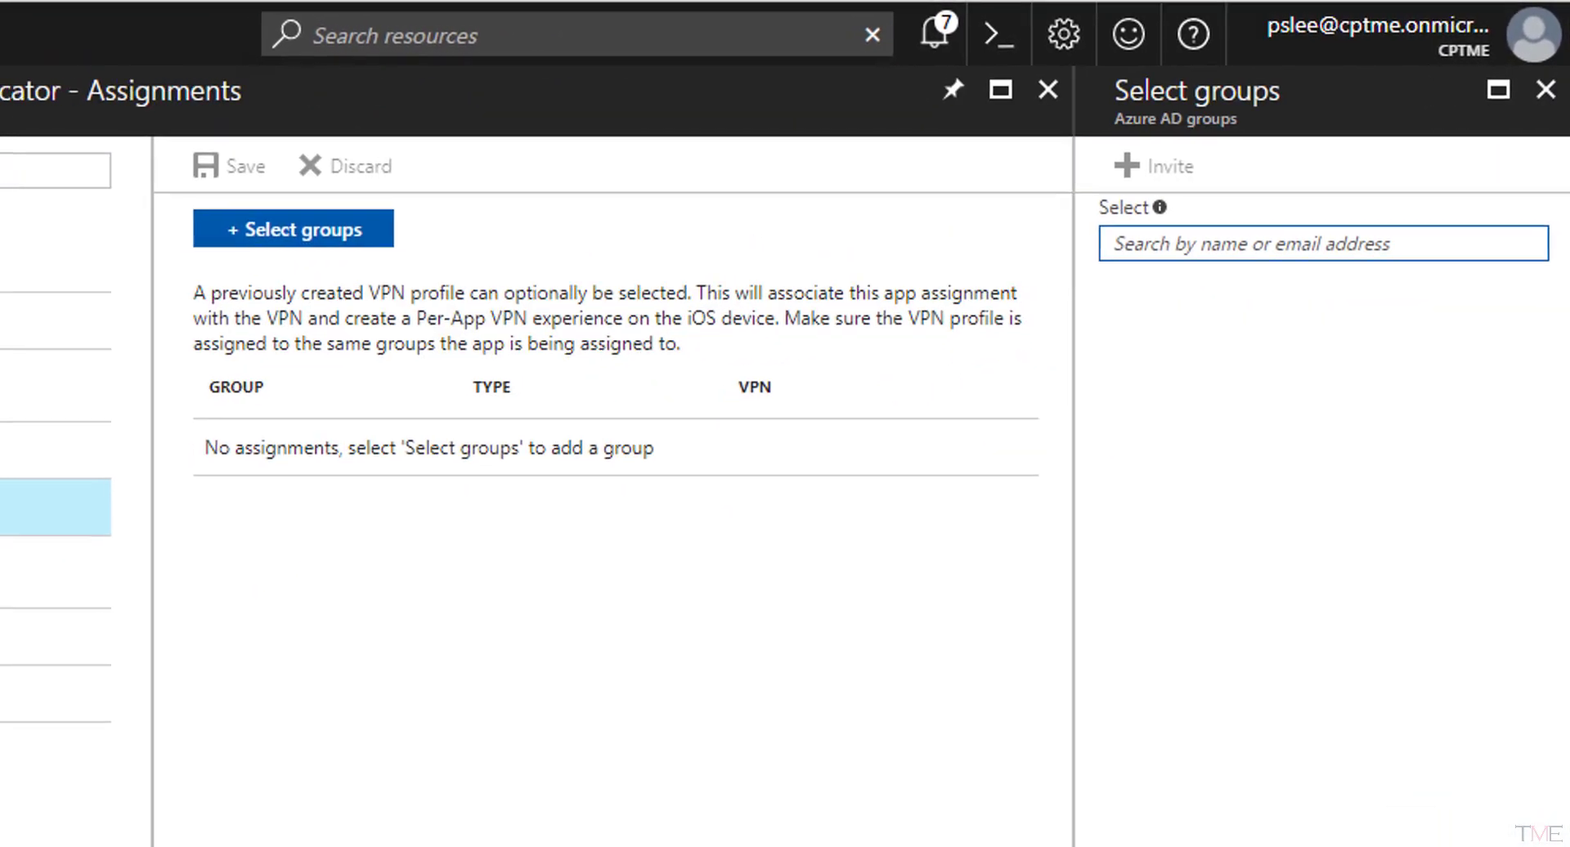
left_click(1390, 336)
left_click(1375, 805)
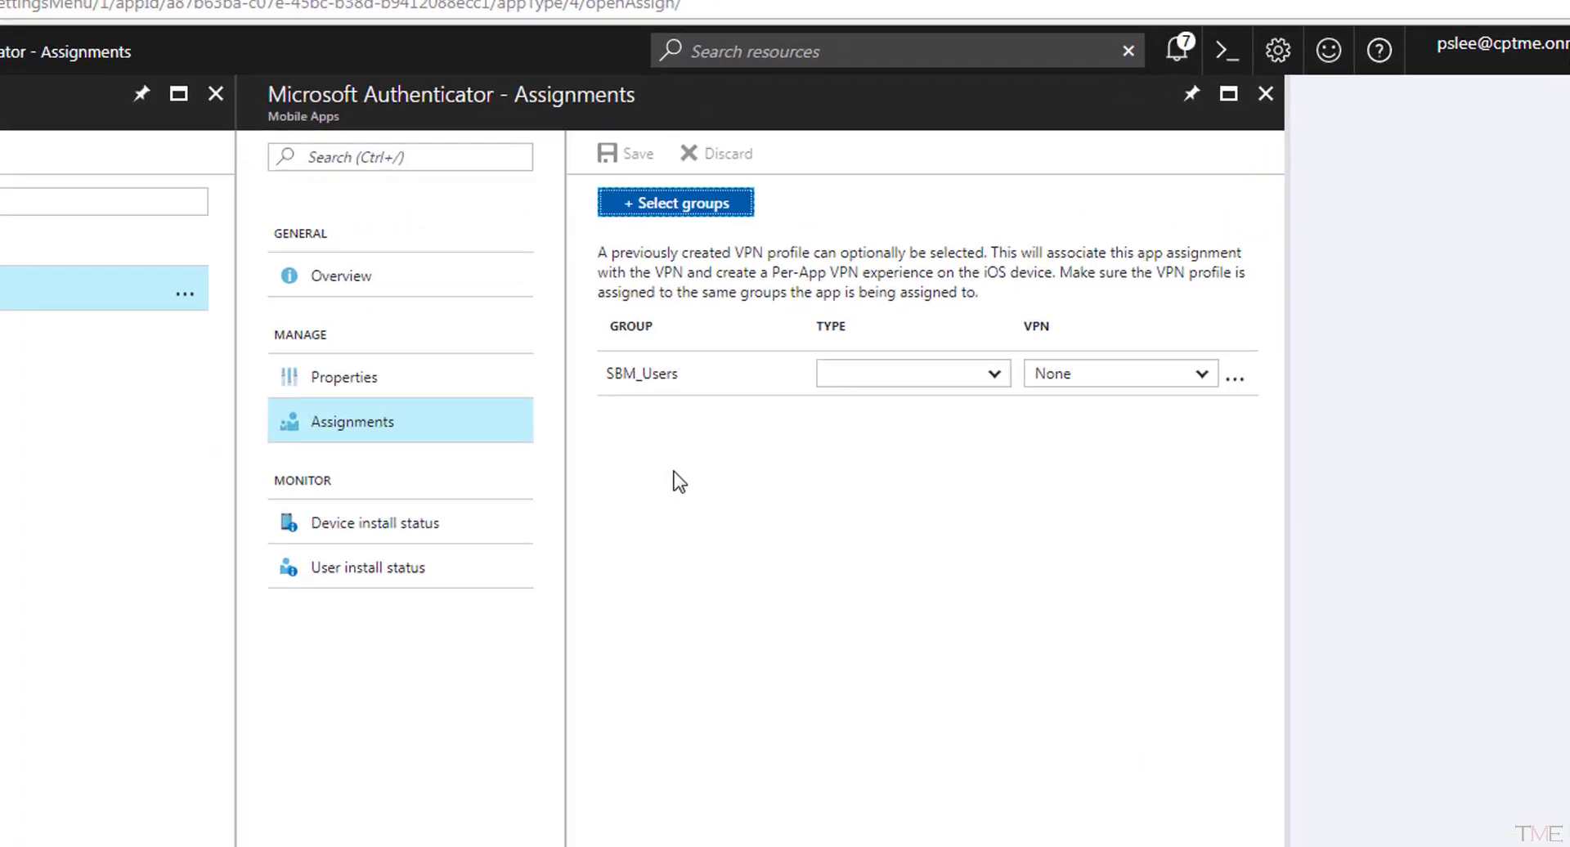
- Set the SBM_Users assignment type to Required, save it and close the Microsoft Authenticator assignments
left_click(889, 463)
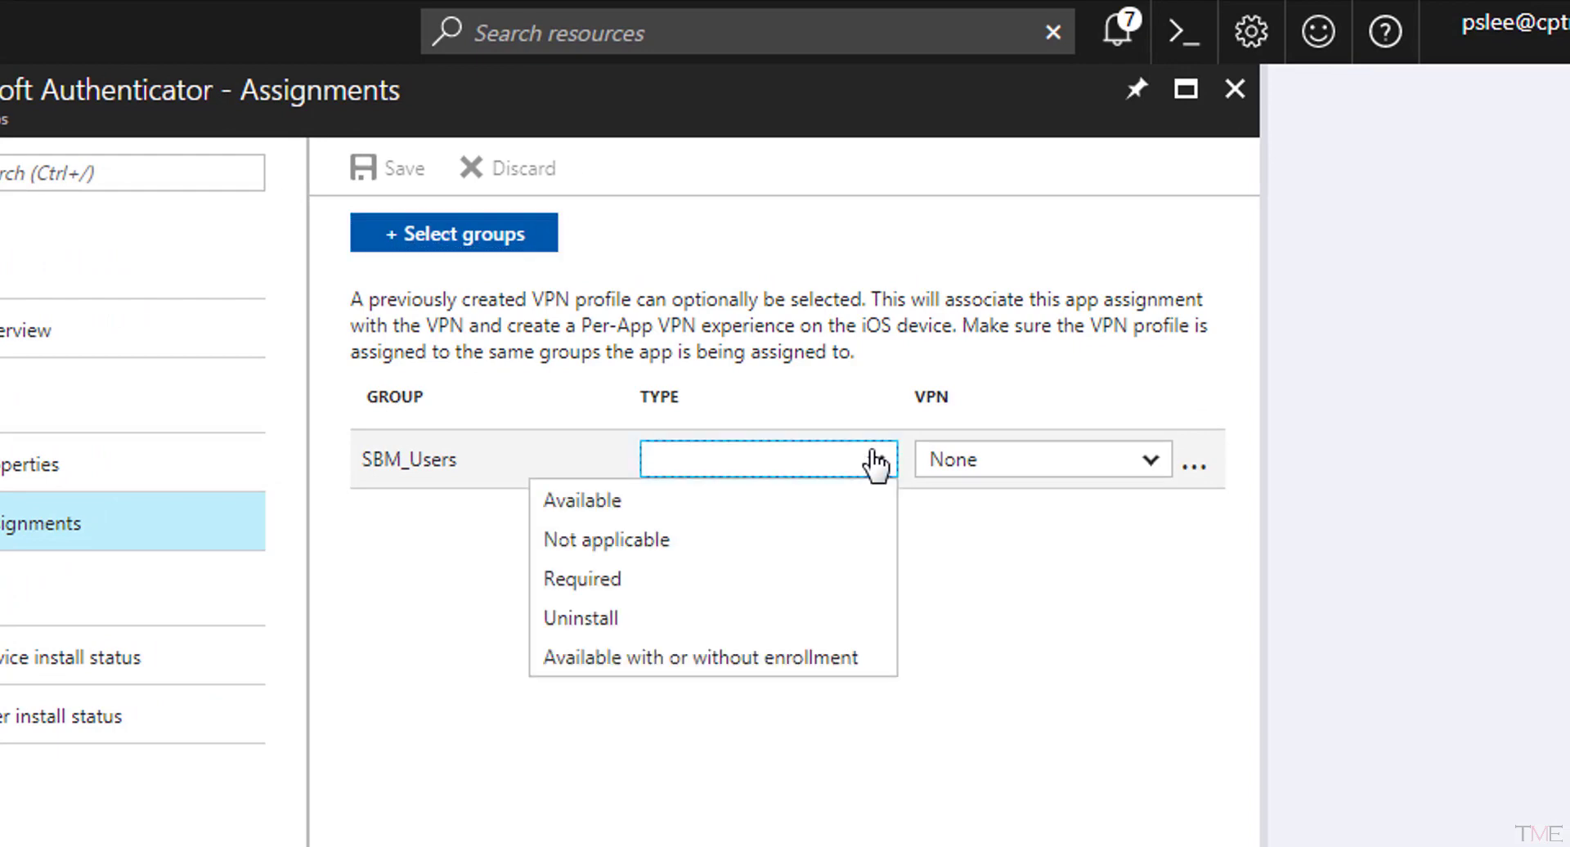
left_click(640, 590)
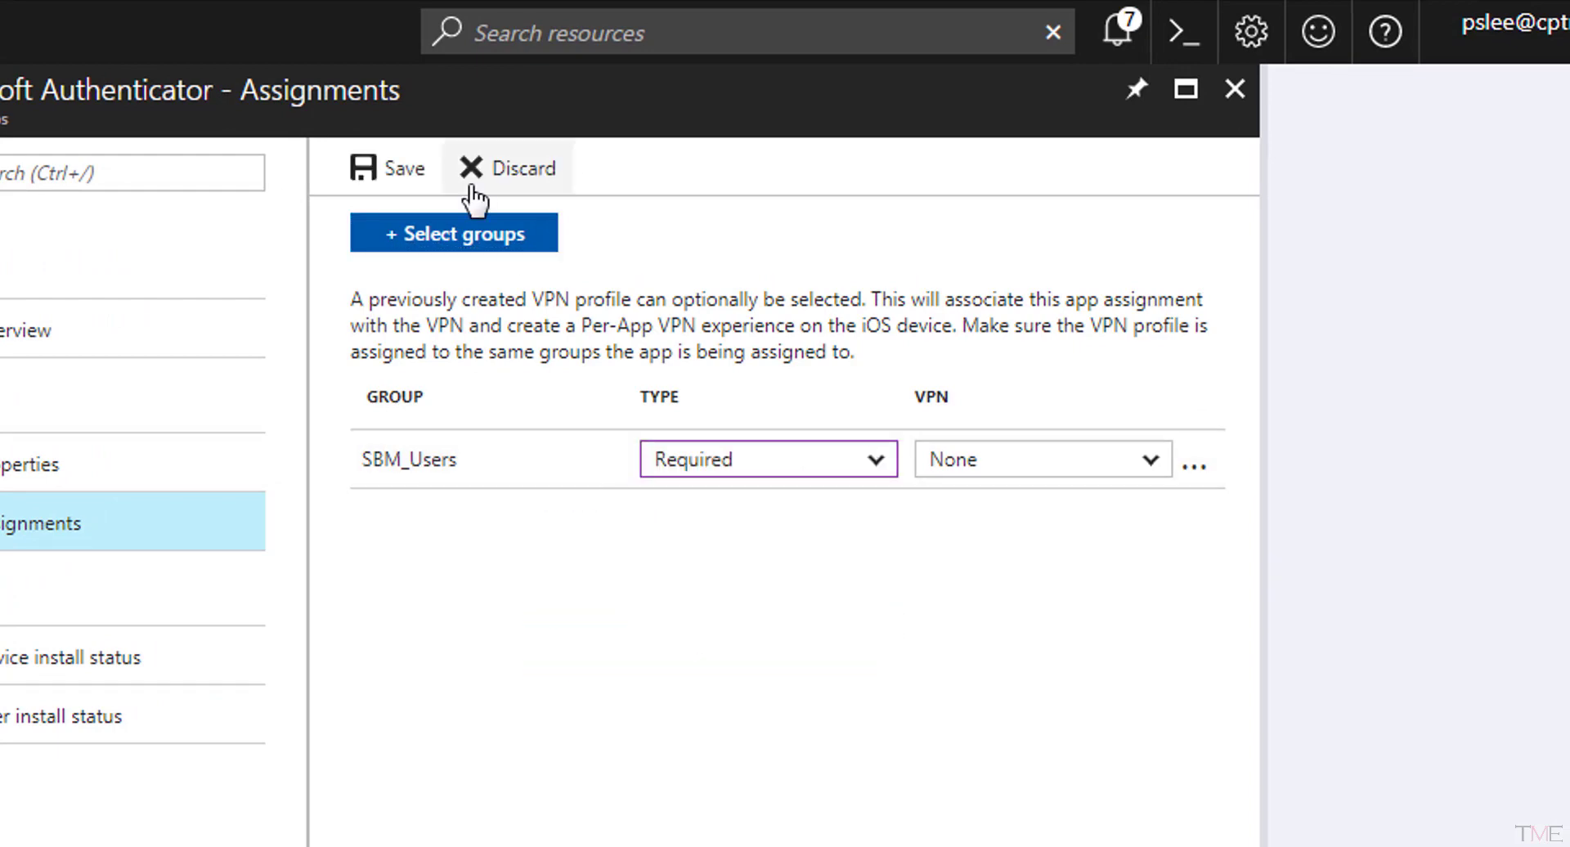
left_click(384, 170)
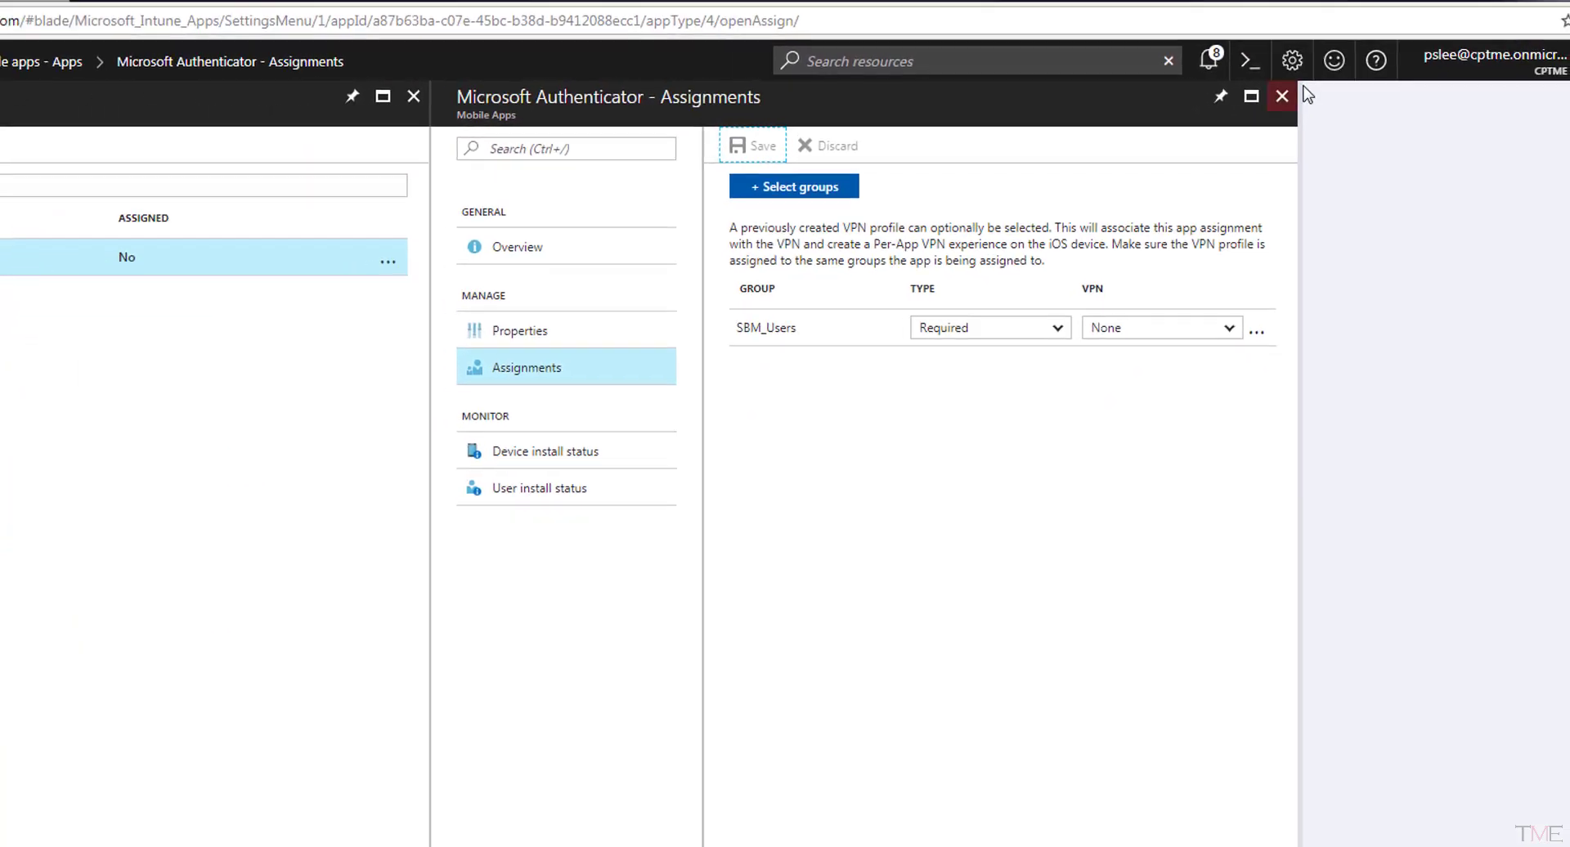
left_click(1281, 96)
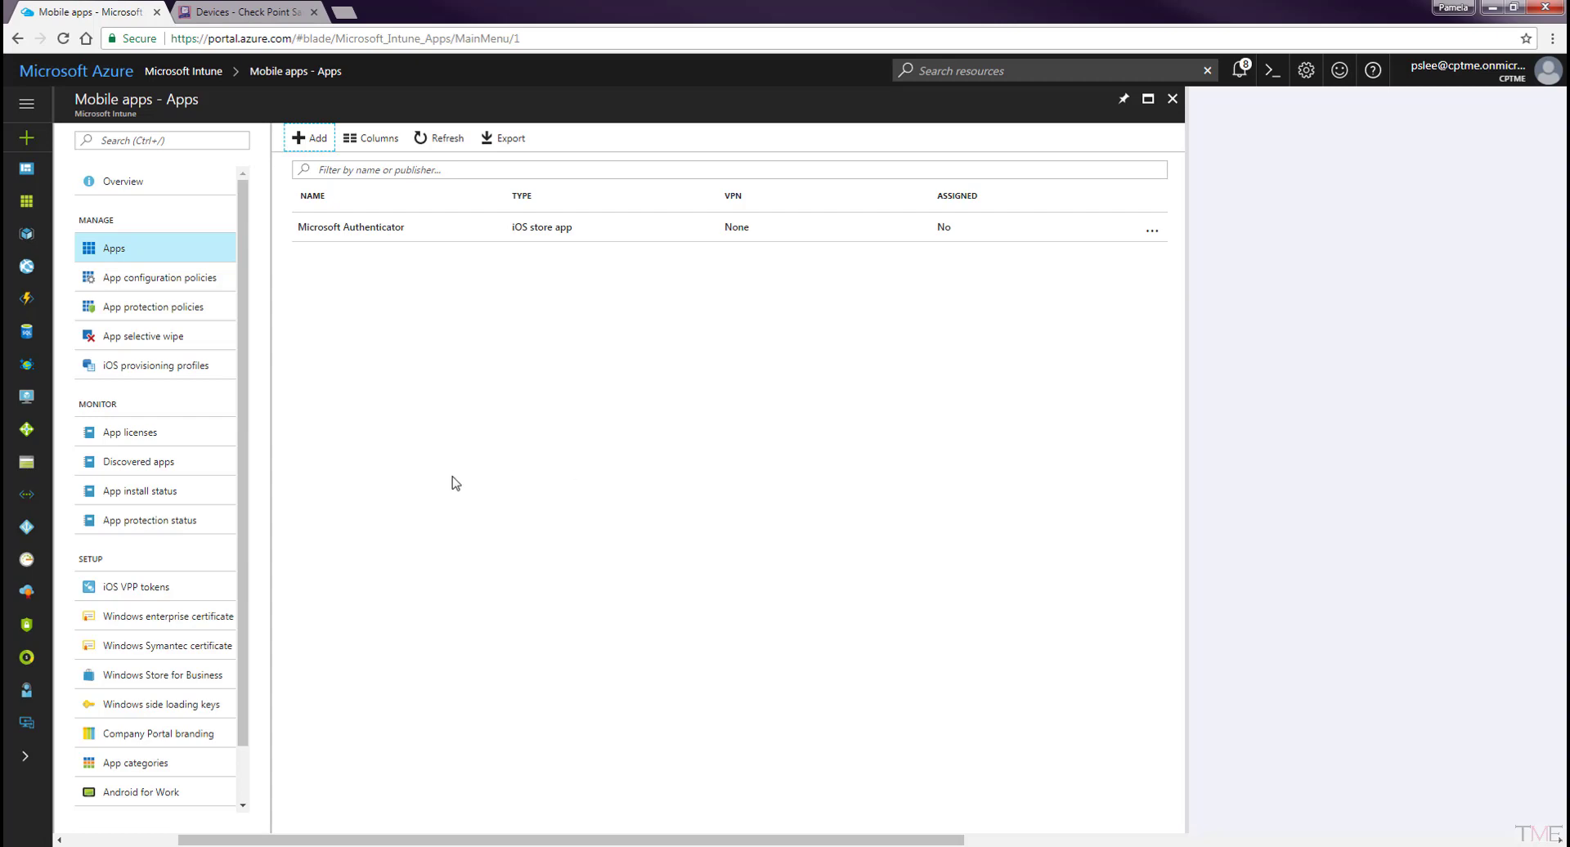
- Start adding a line-of-business app and choose lacoon.ipa as its app package file
left_click(314, 140)
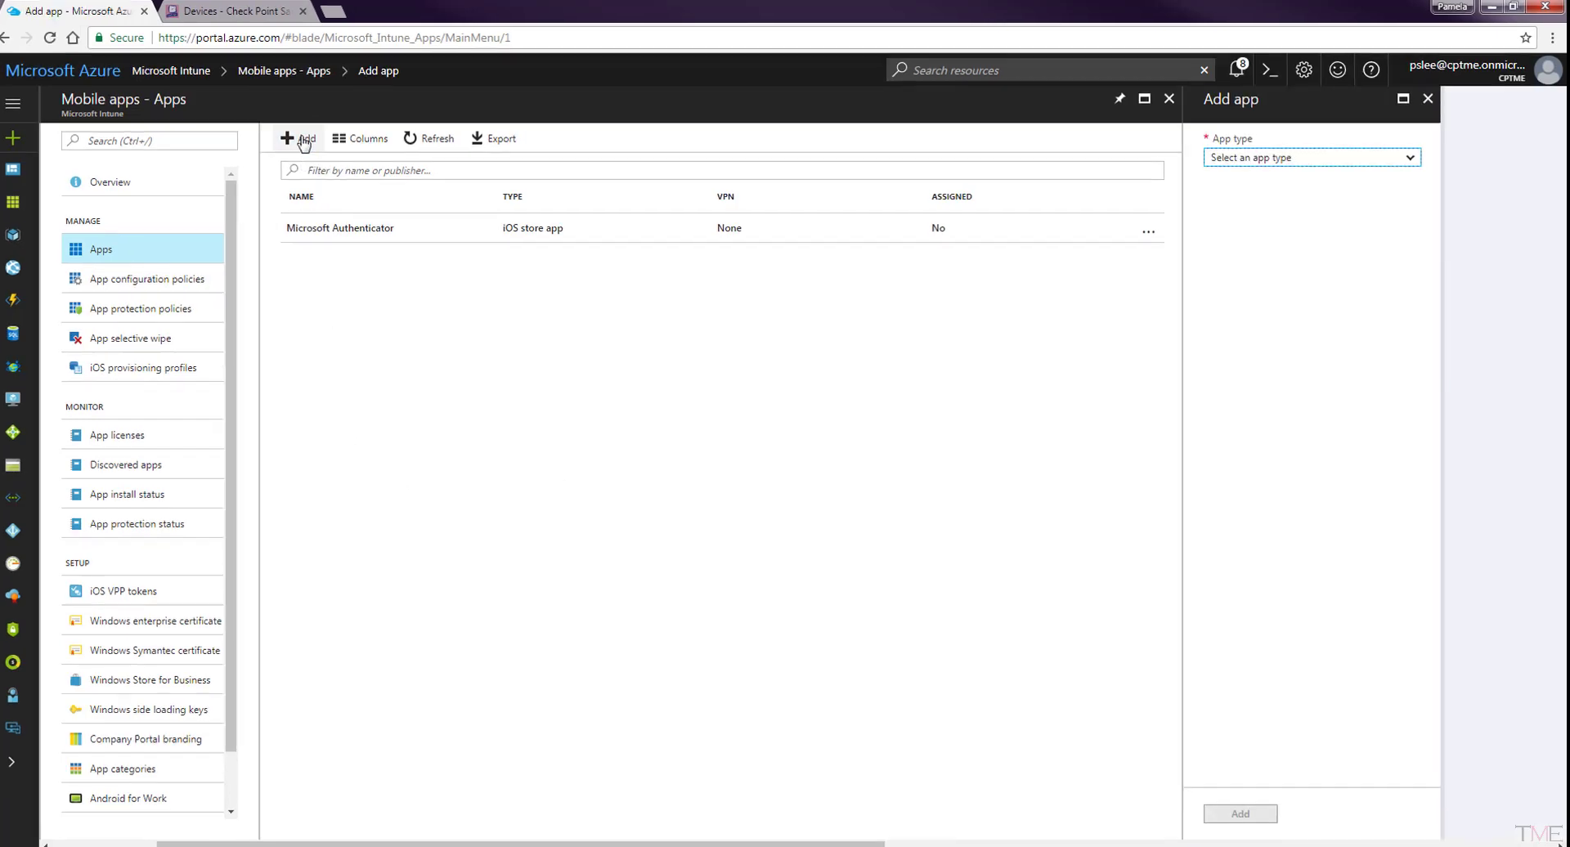
left_click(1311, 158)
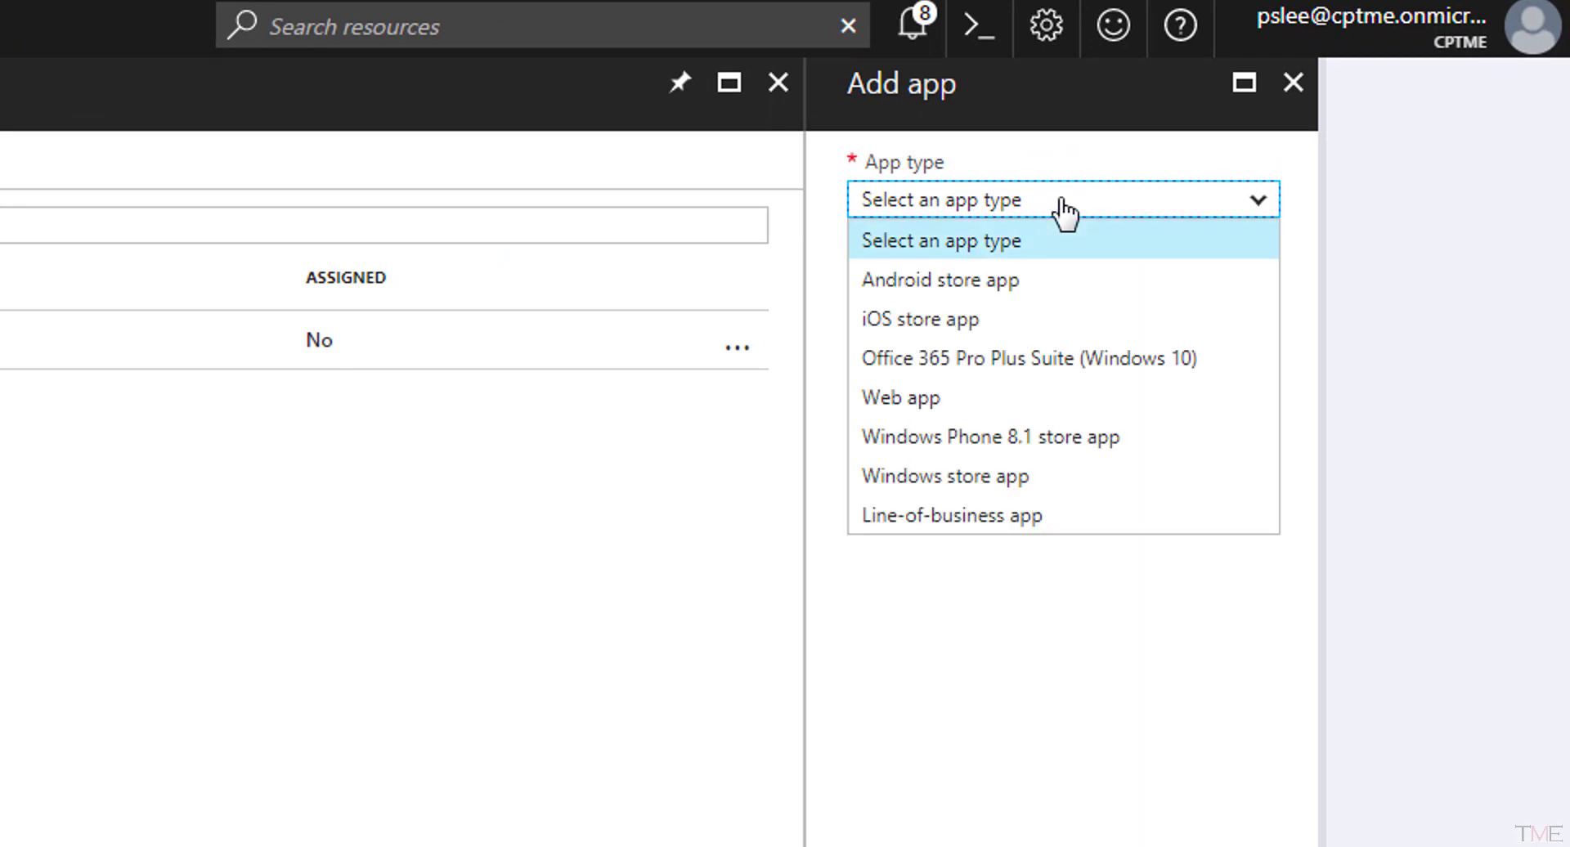
left_click(979, 523)
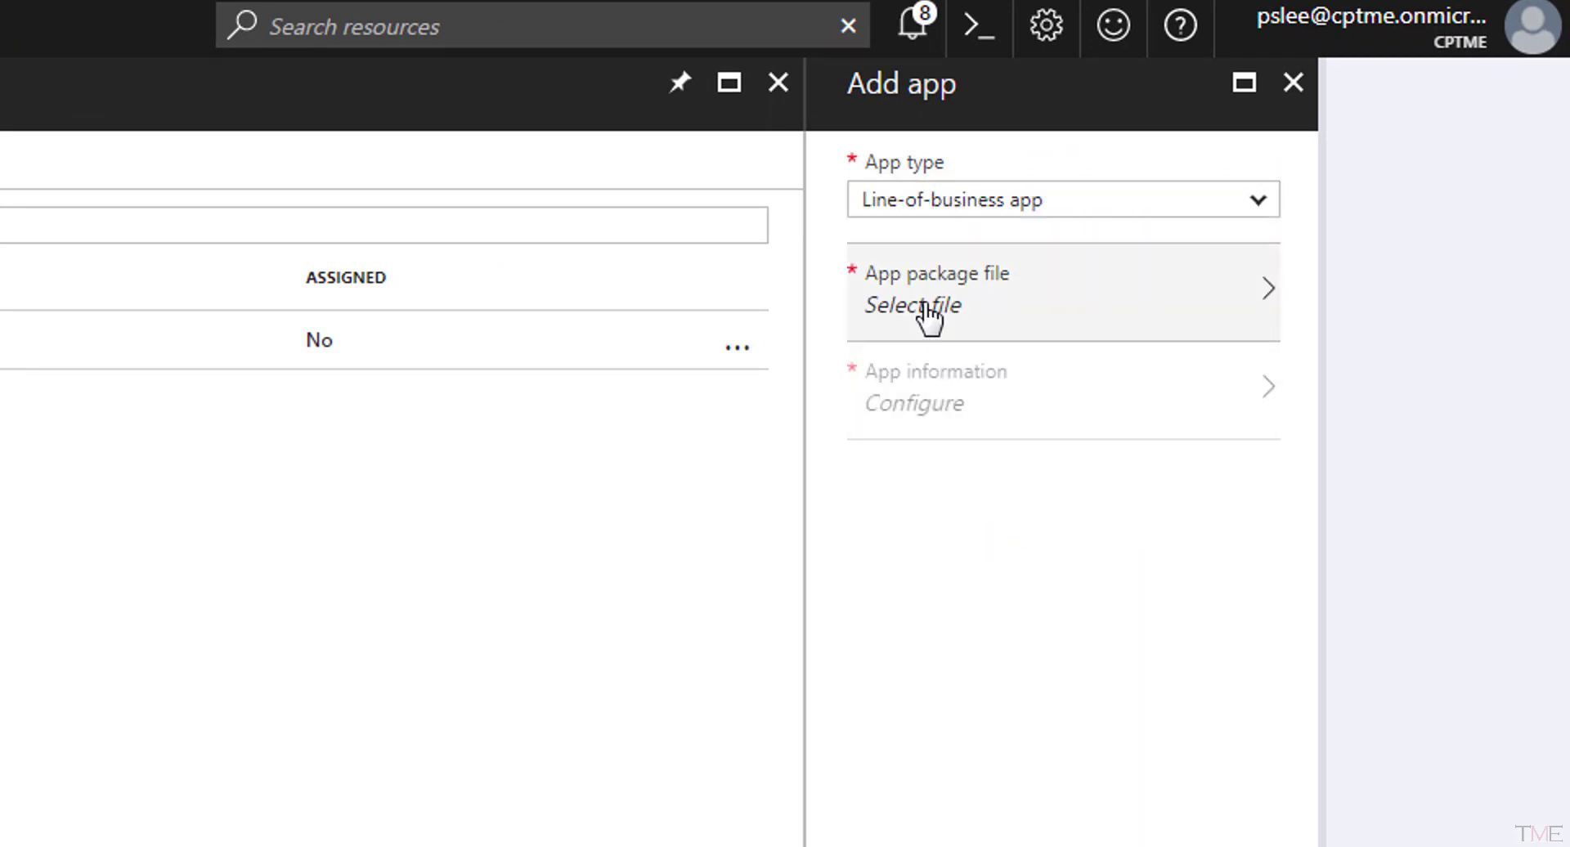
left_click(1027, 315)
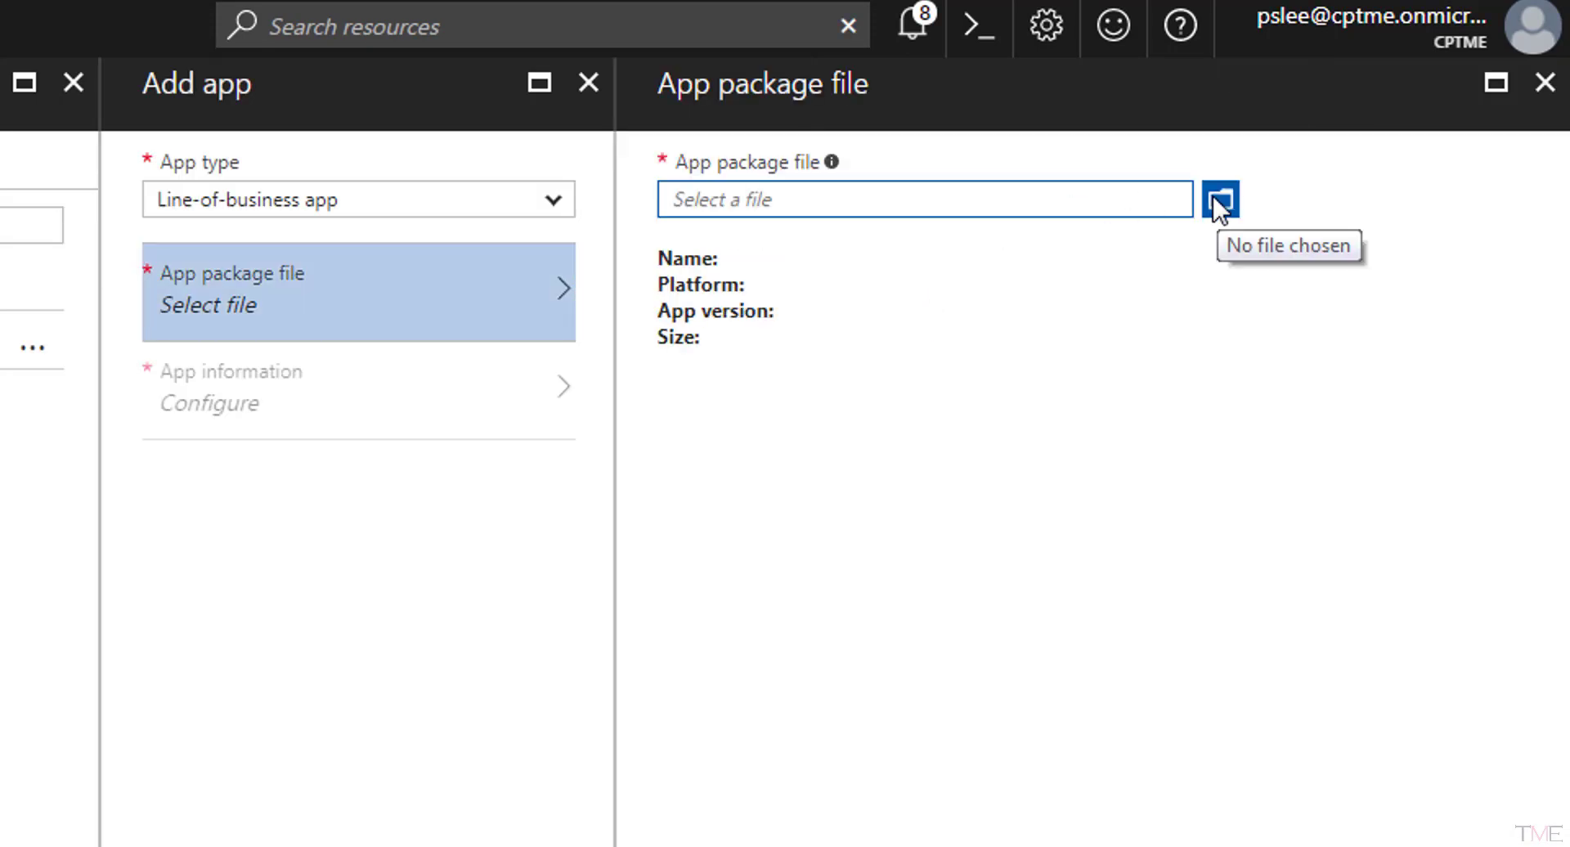
left_click(1220, 201)
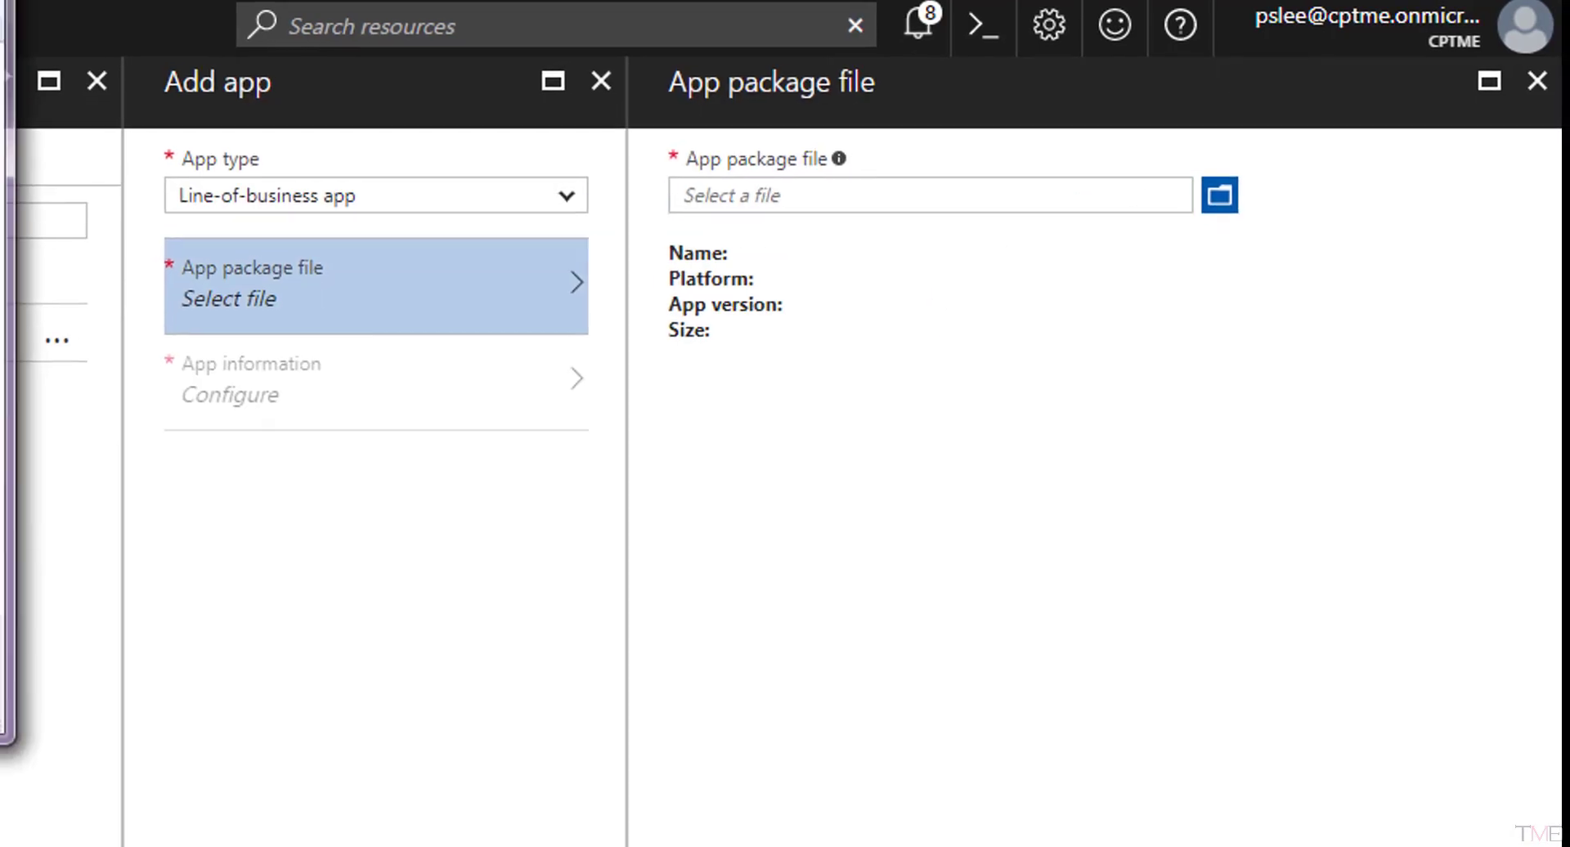
key("Return")
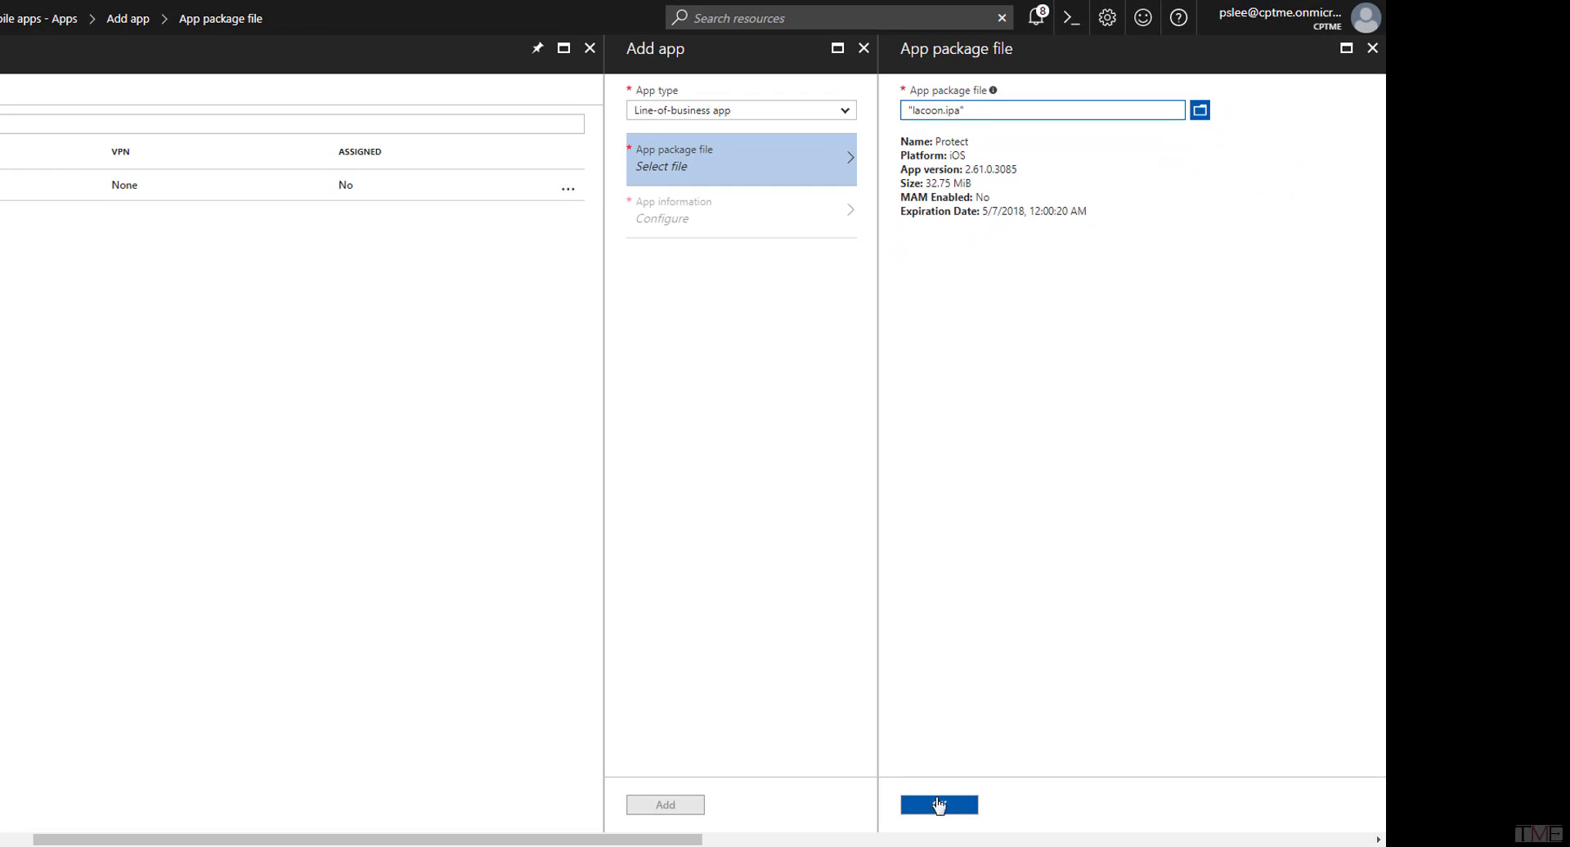
left_click(939, 806)
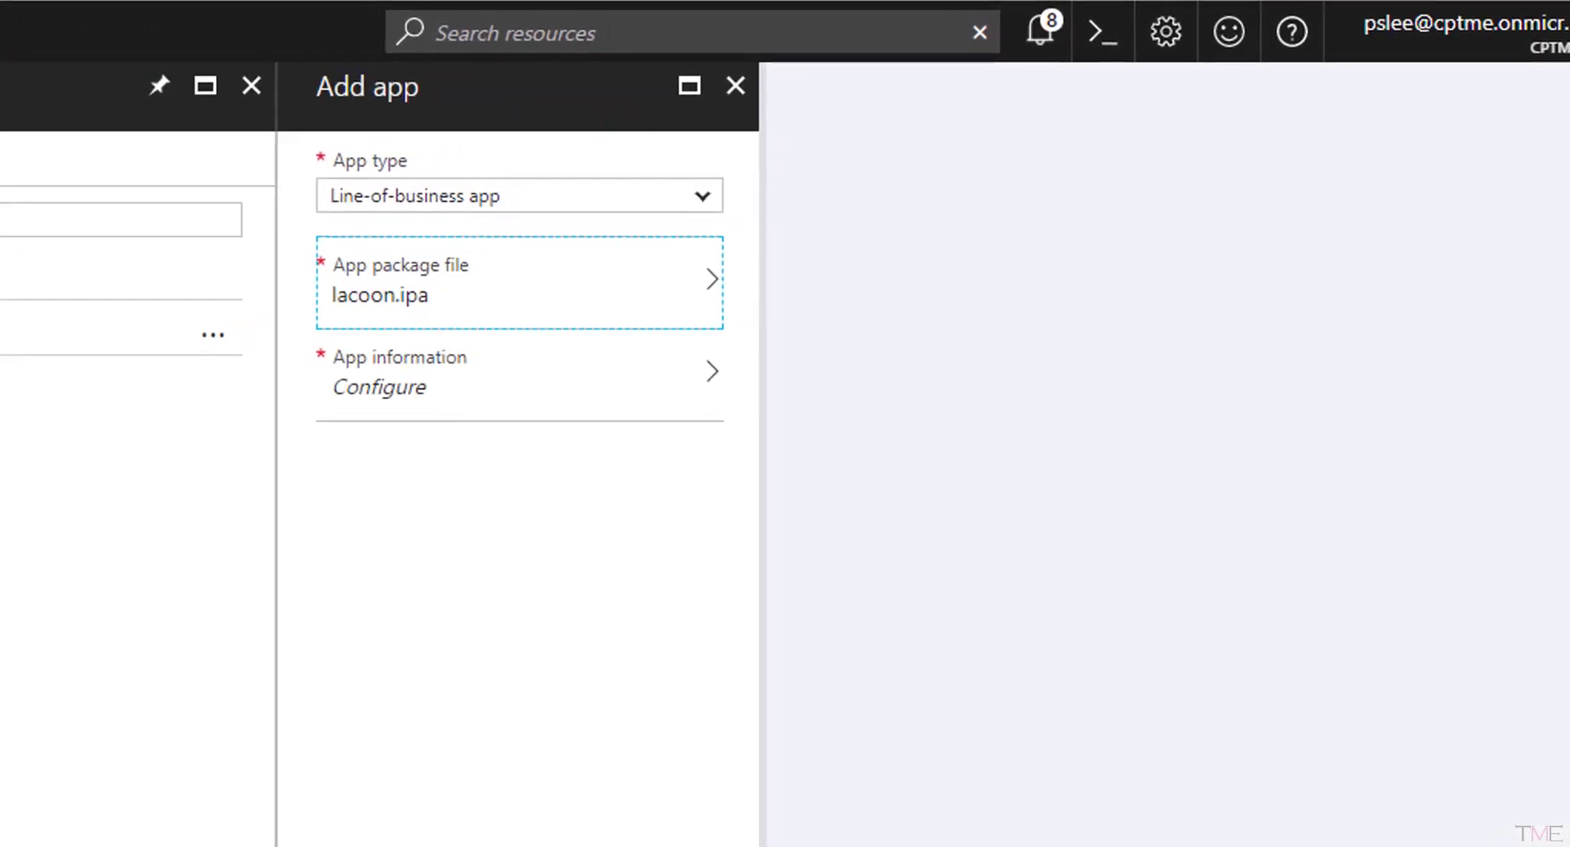
- Open the app information for lacoon.ipa and name the app SandBlast Mobile Protect
left_click(401, 412)
left_click(909, 198)
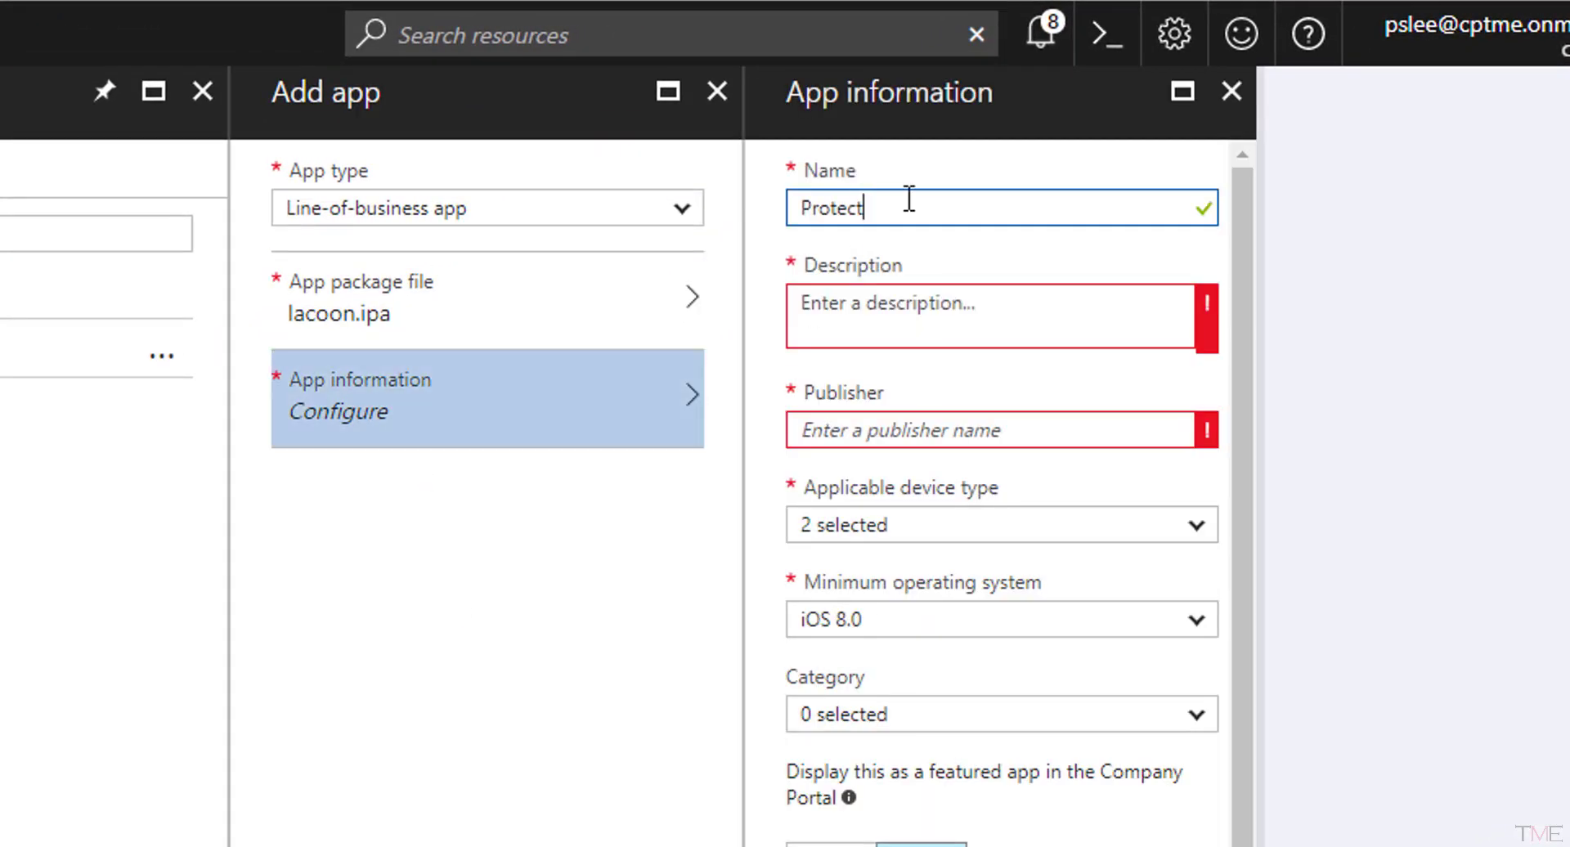
left_click_drag(910, 206, 745, 202)
type("SandBlast")
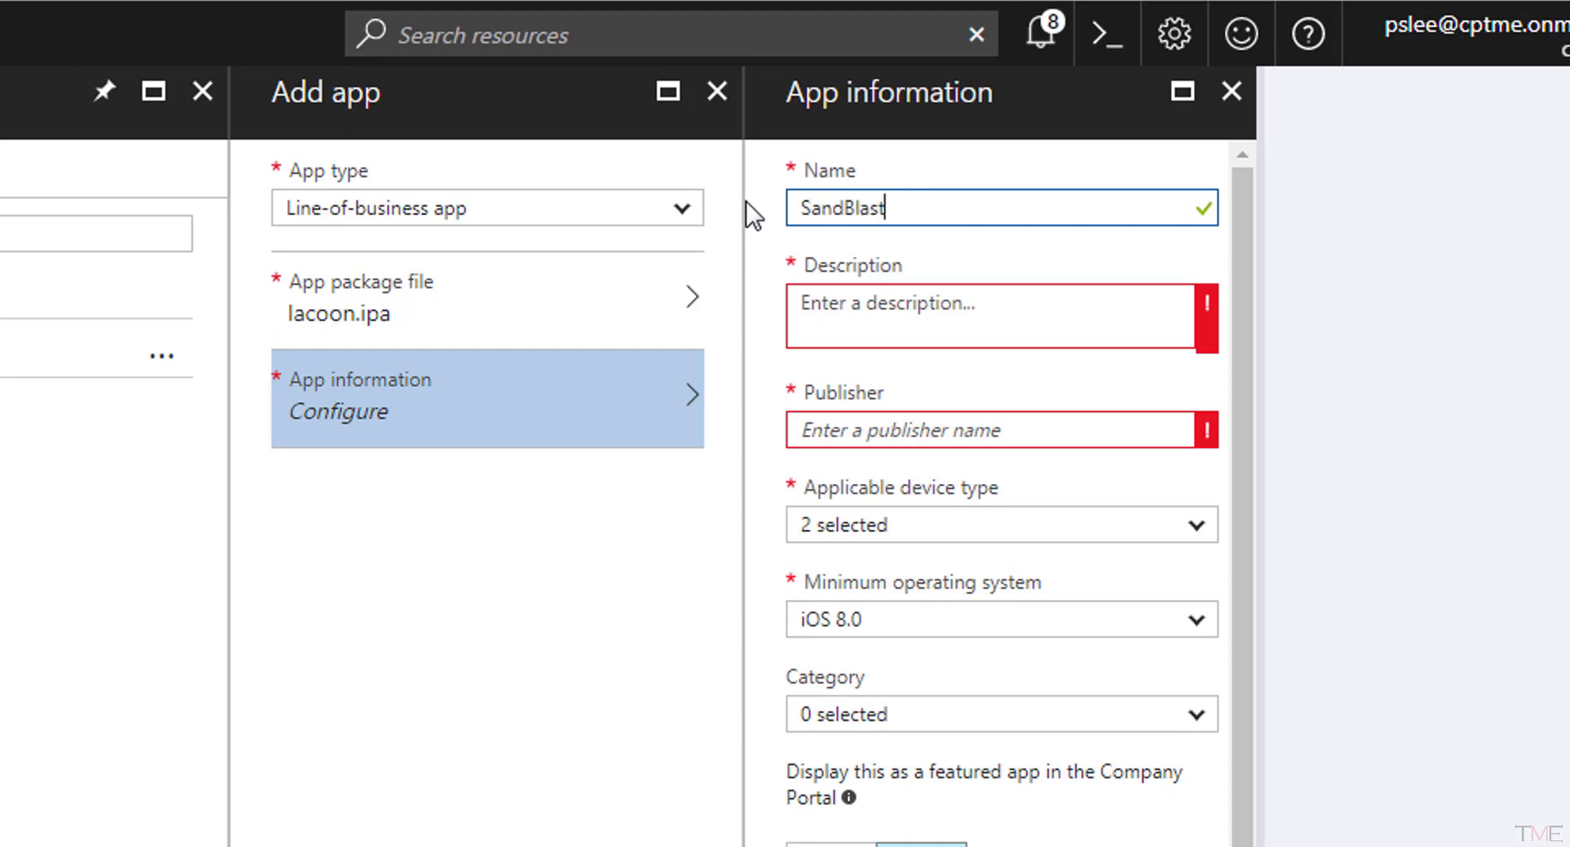
type(" Mobile Protect")
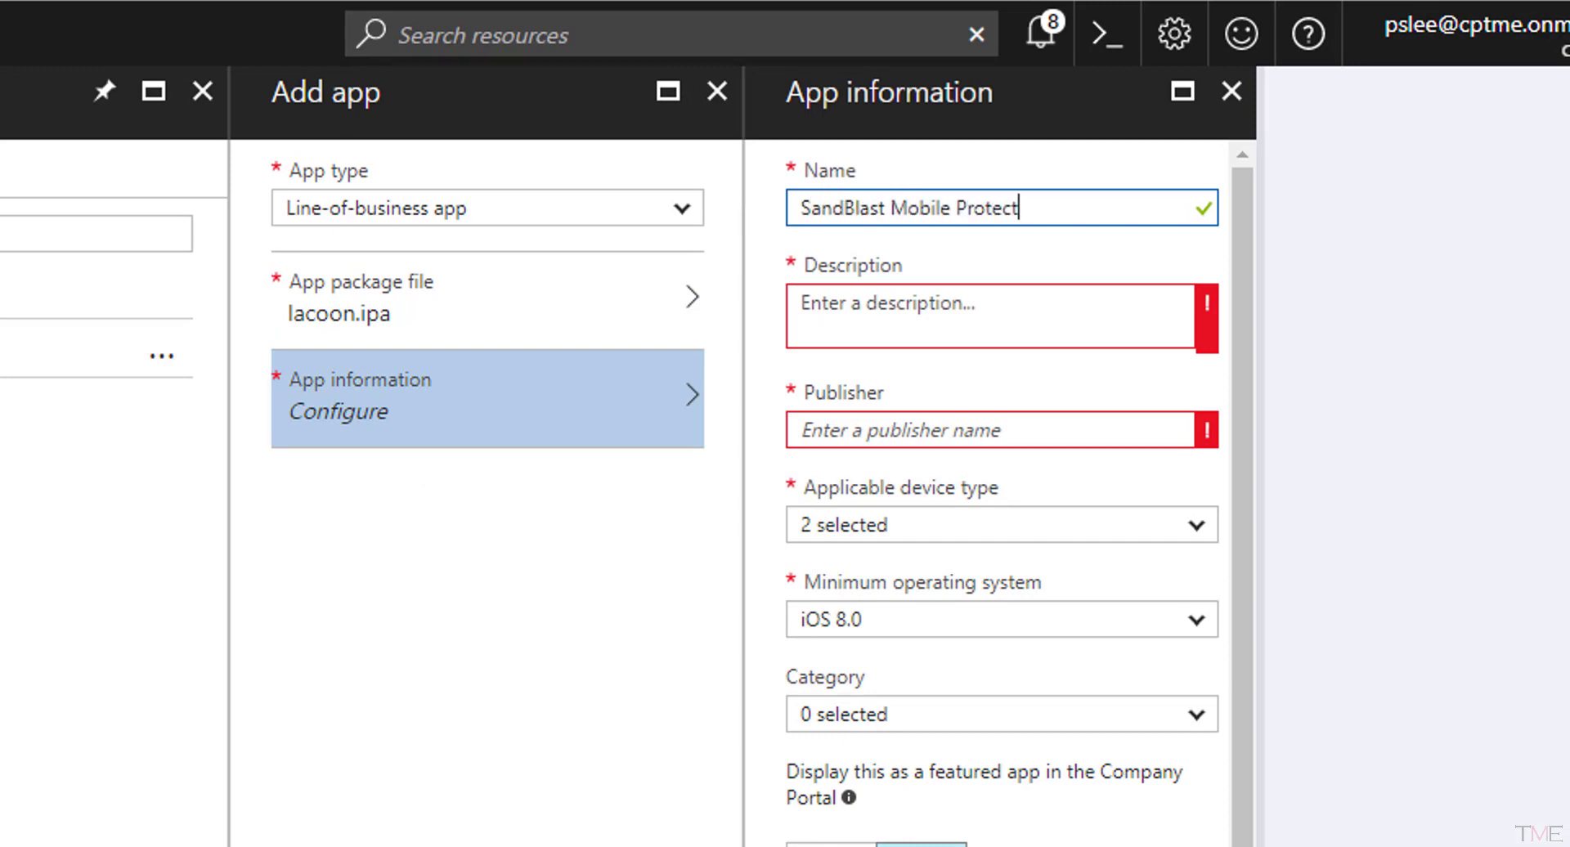
- Paste the app's description and enter Check Point Software Technologies, Ltd. as the publisher
left_click(911, 302)
key("ctrl+v")
left_click(881, 427)
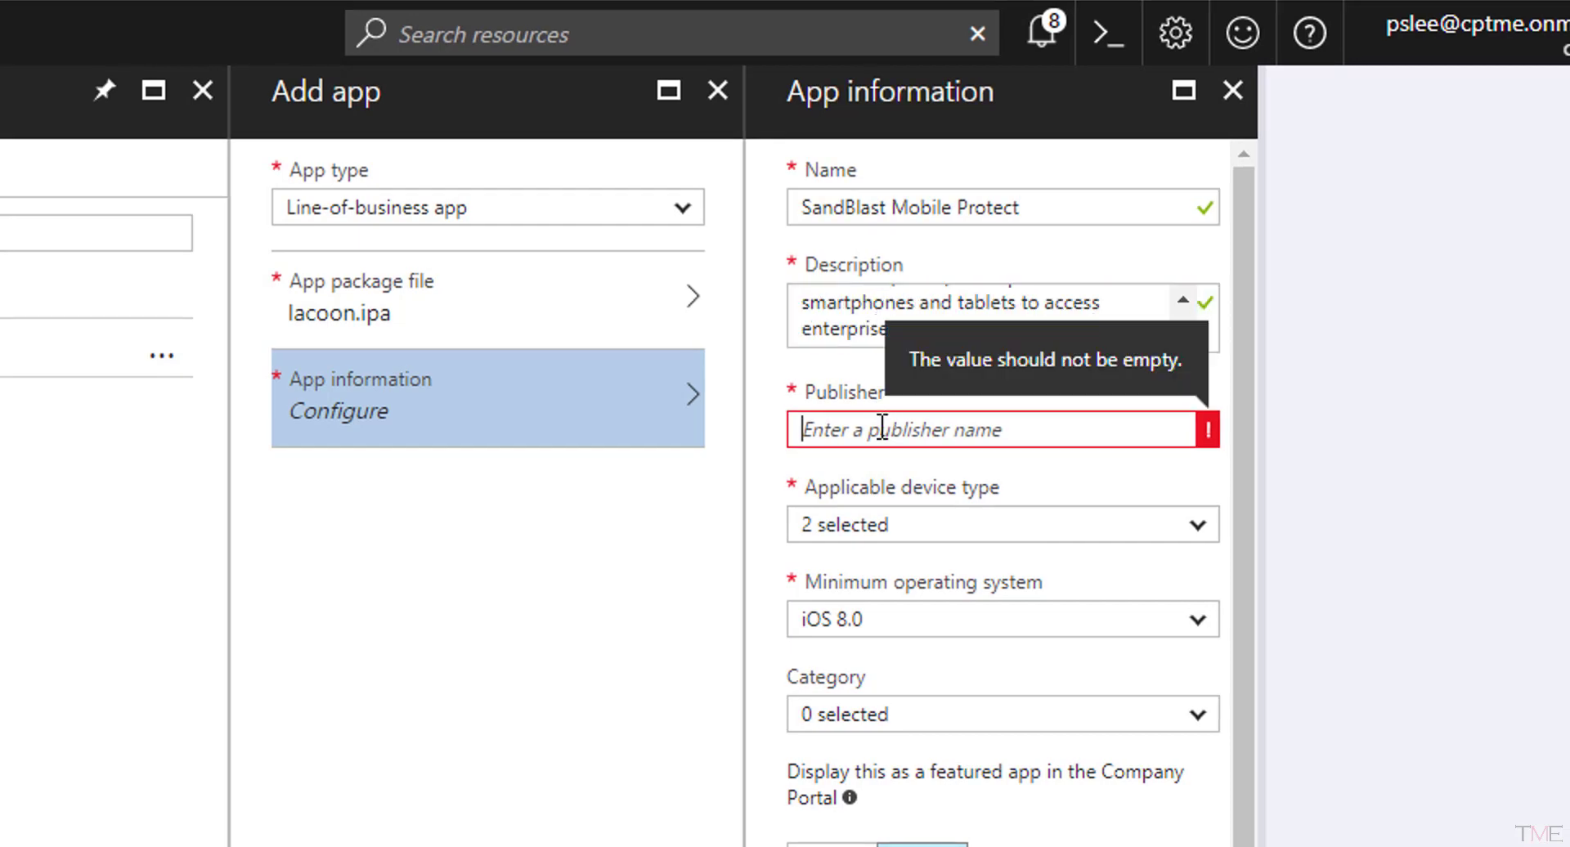
type("Check Point Software Technol")
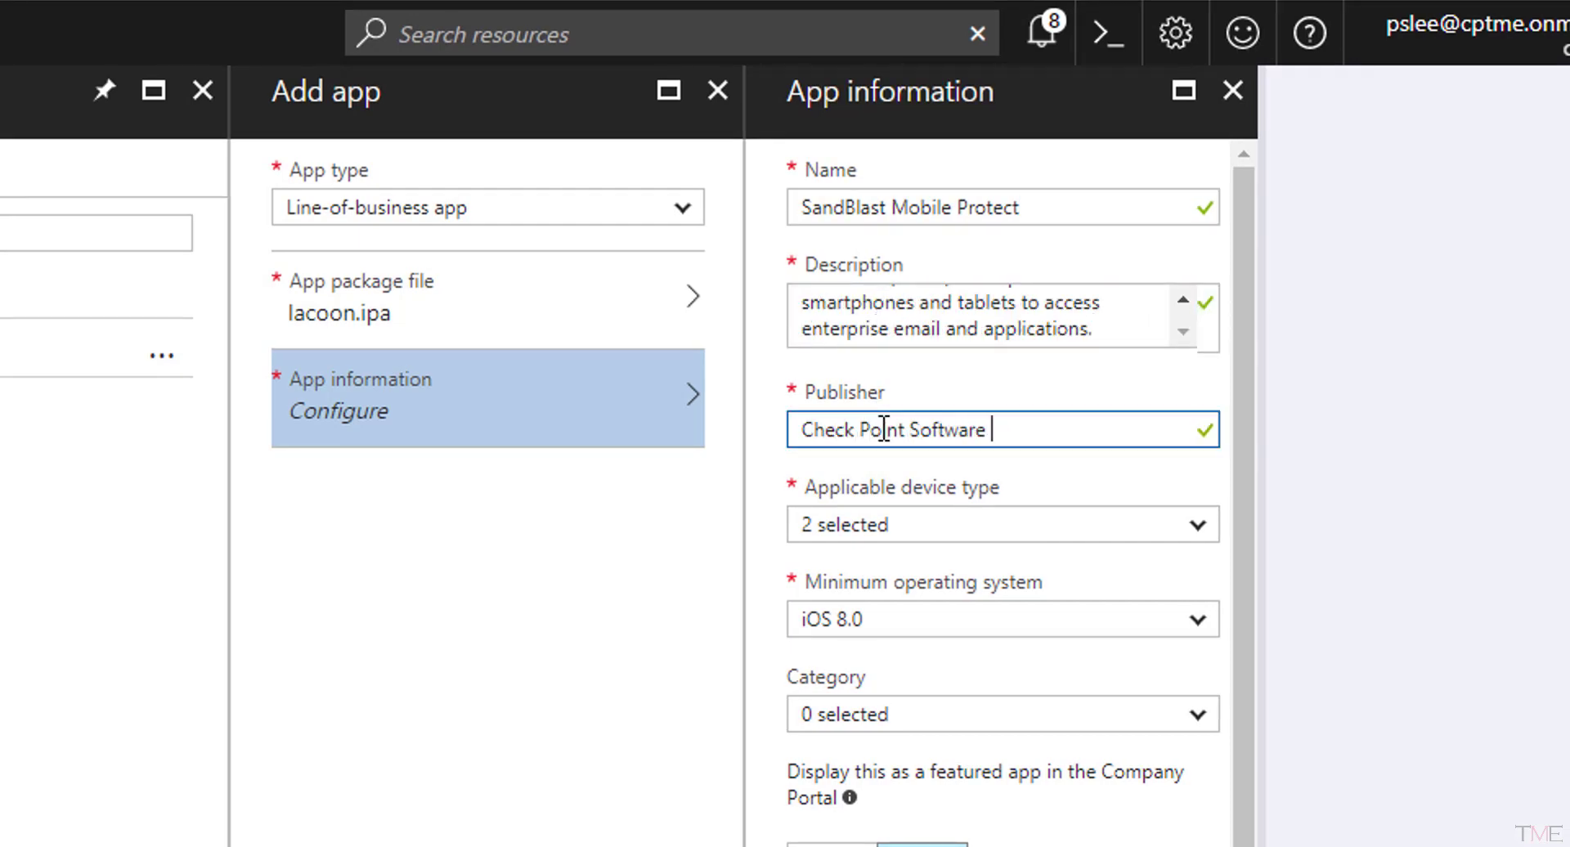
type("ogies, Ltd.")
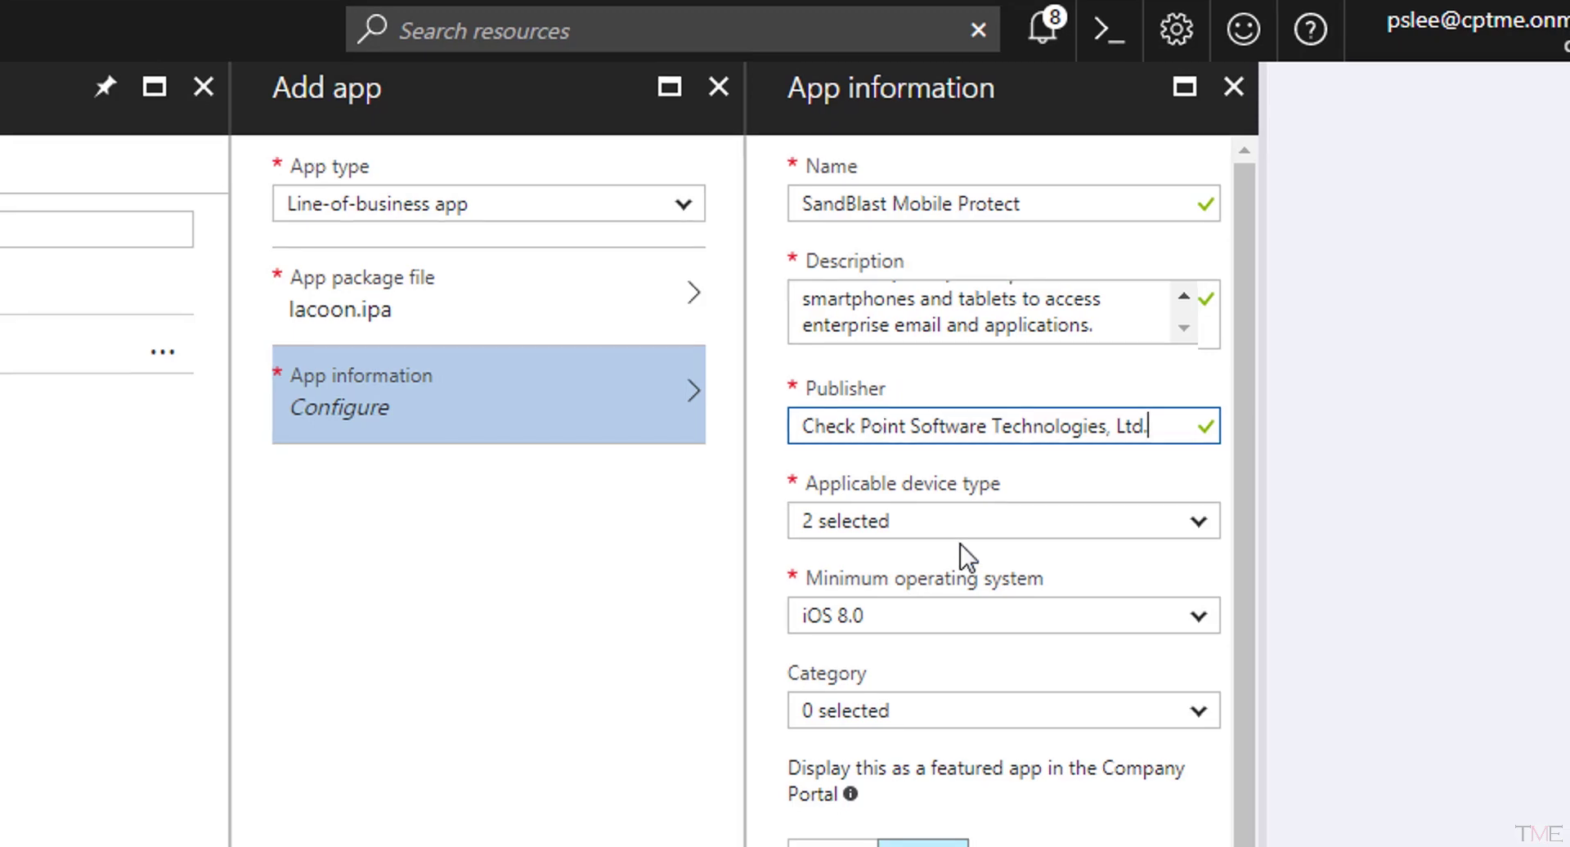
- Set the category of SandBlast Mobile Protect to Business
left_click(960, 538)
left_click(961, 538)
left_click(1118, 74)
left_click(955, 256)
left_click(1038, 525)
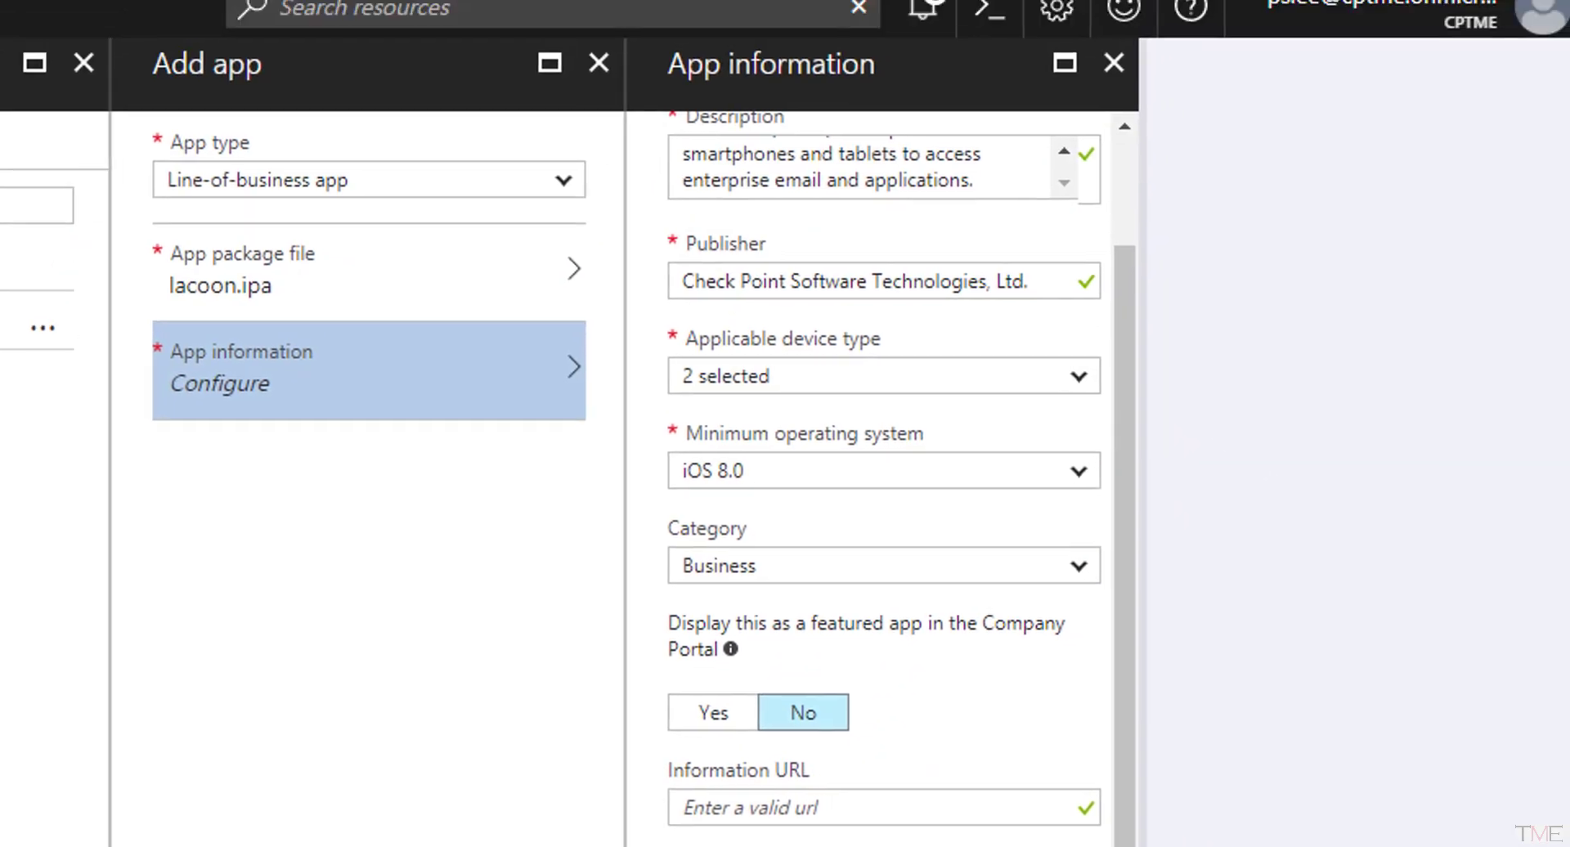
- Choose the SandBlast image as the app logo, confirm the app information and add the app
left_click(973, 692)
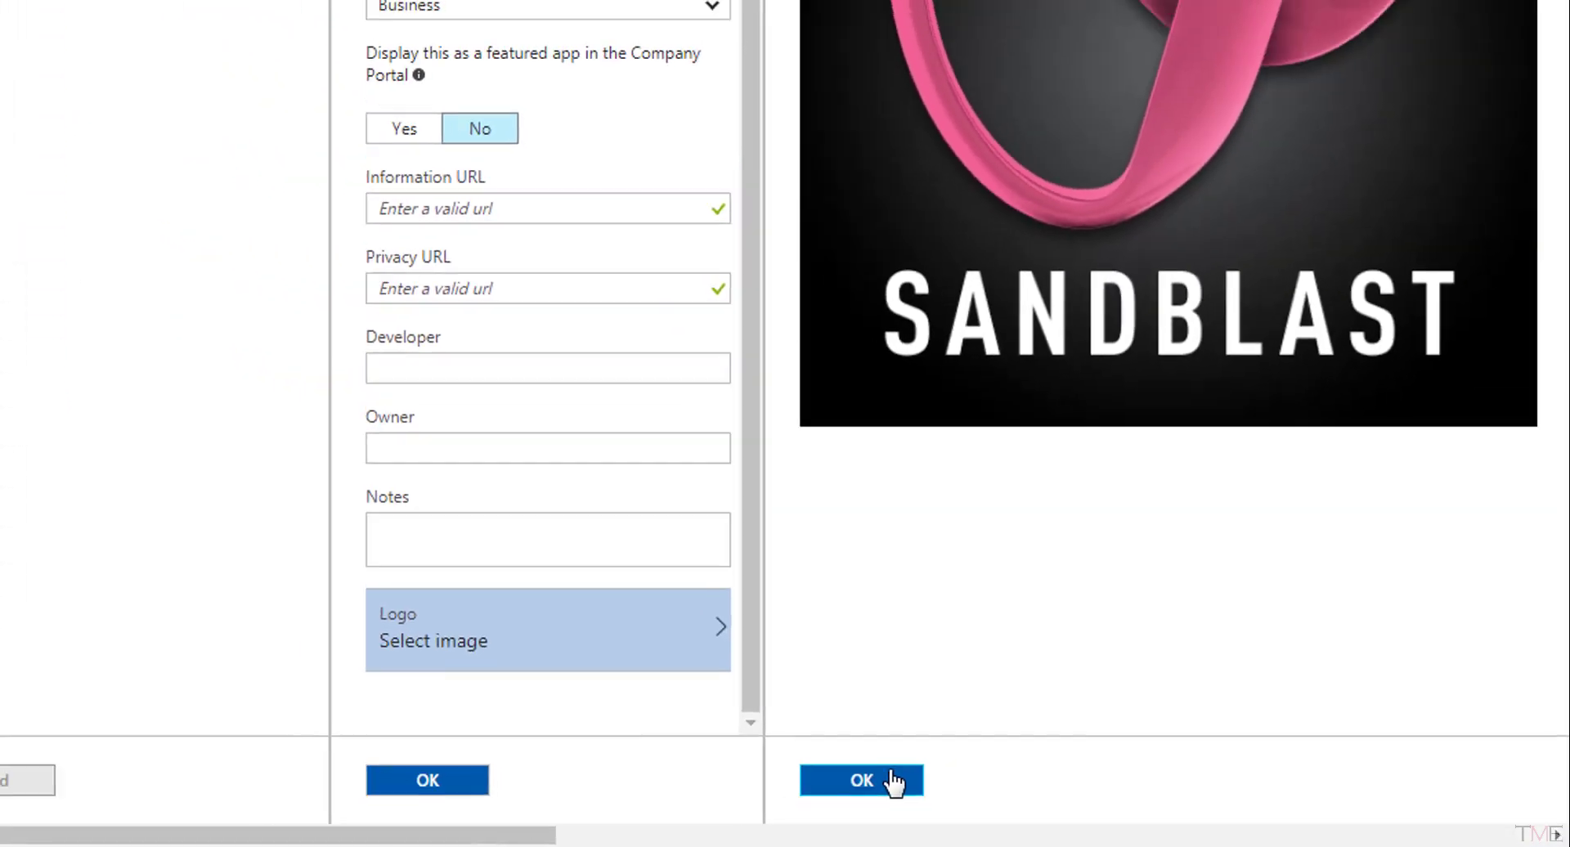
left_click(763, 846)
left_click(845, 805)
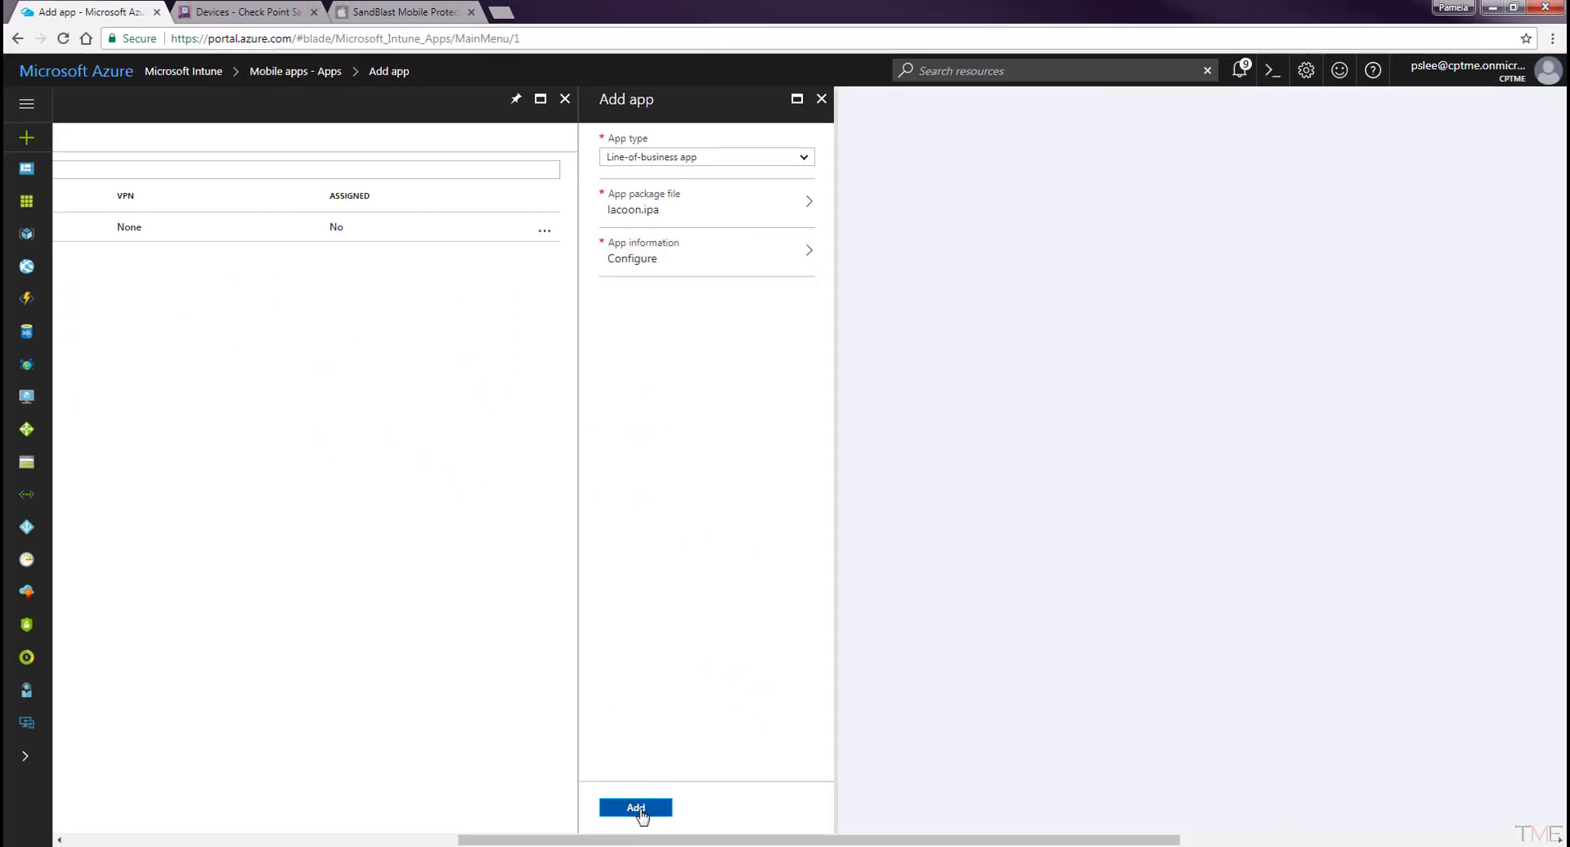
left_click(575, 810)
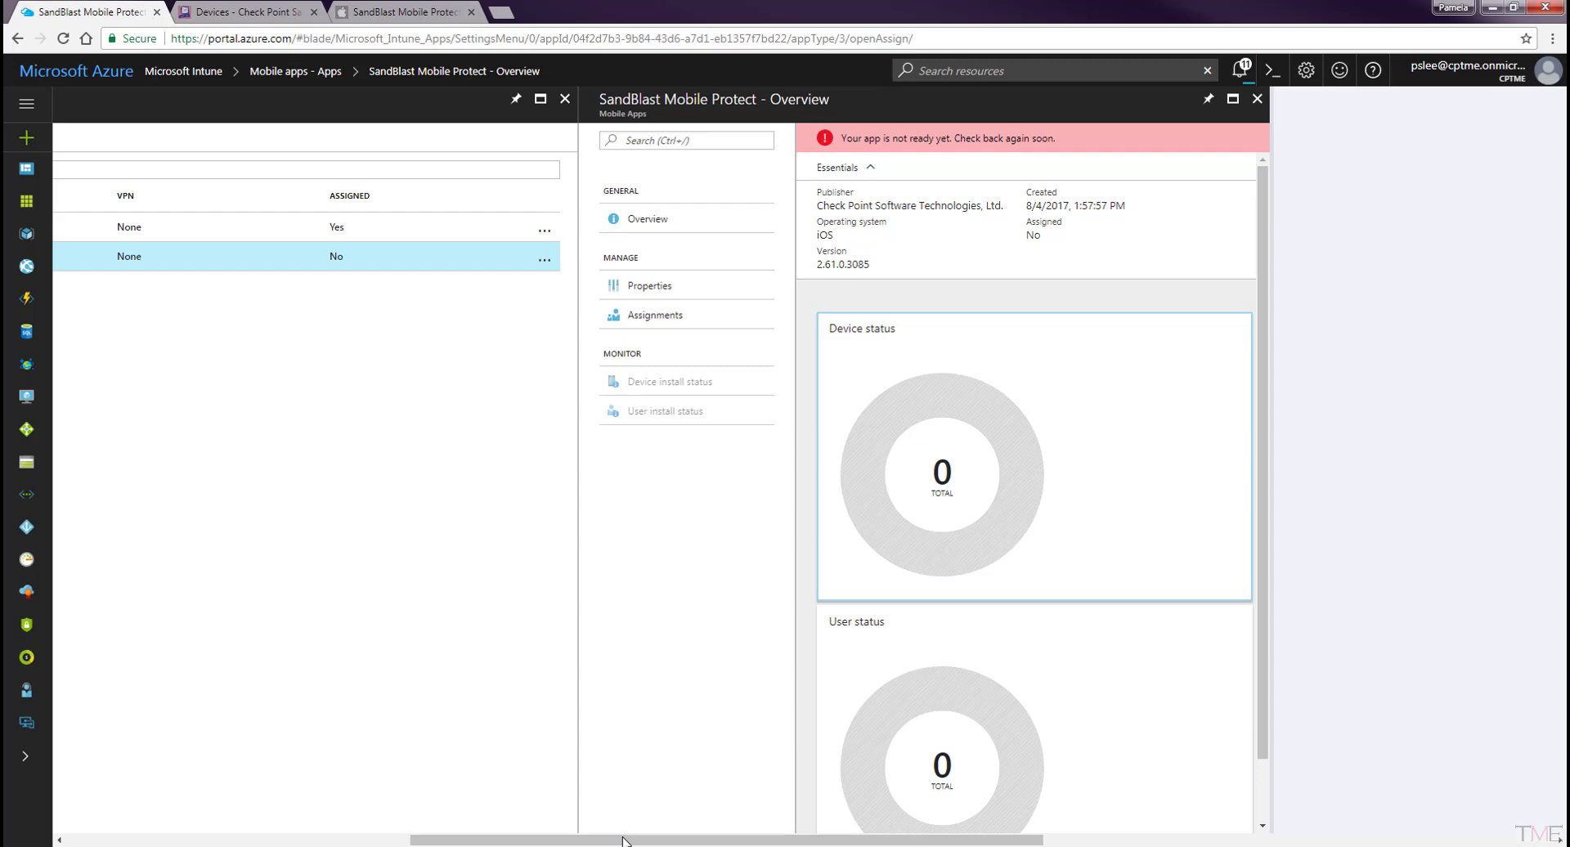
- Start adding another mobile app of type Android store app and open its app information
left_click_drag(623, 840, 335, 841)
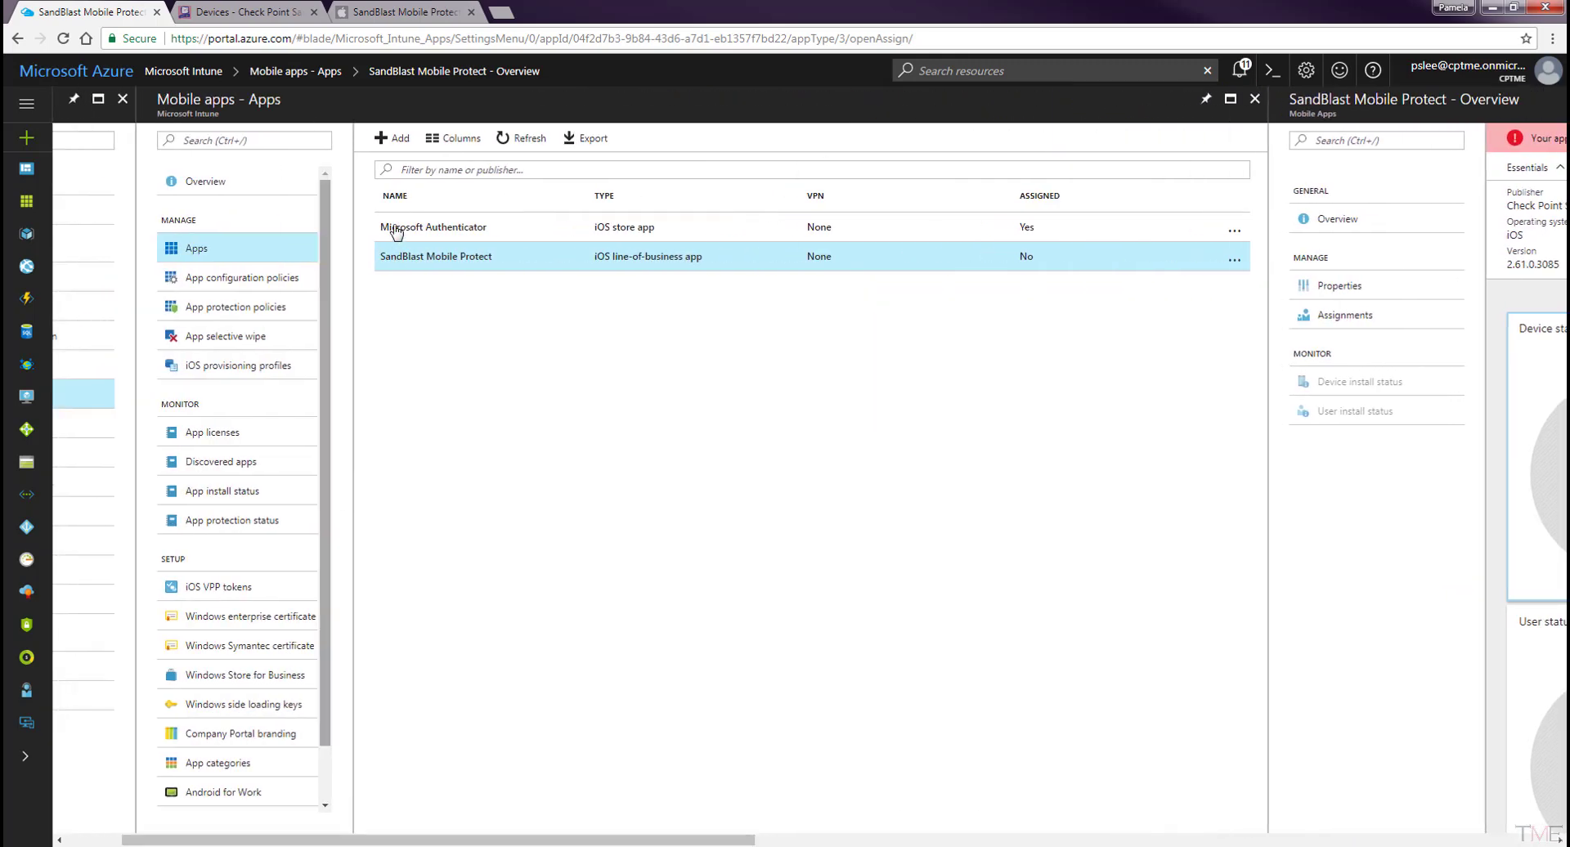
left_click(396, 139)
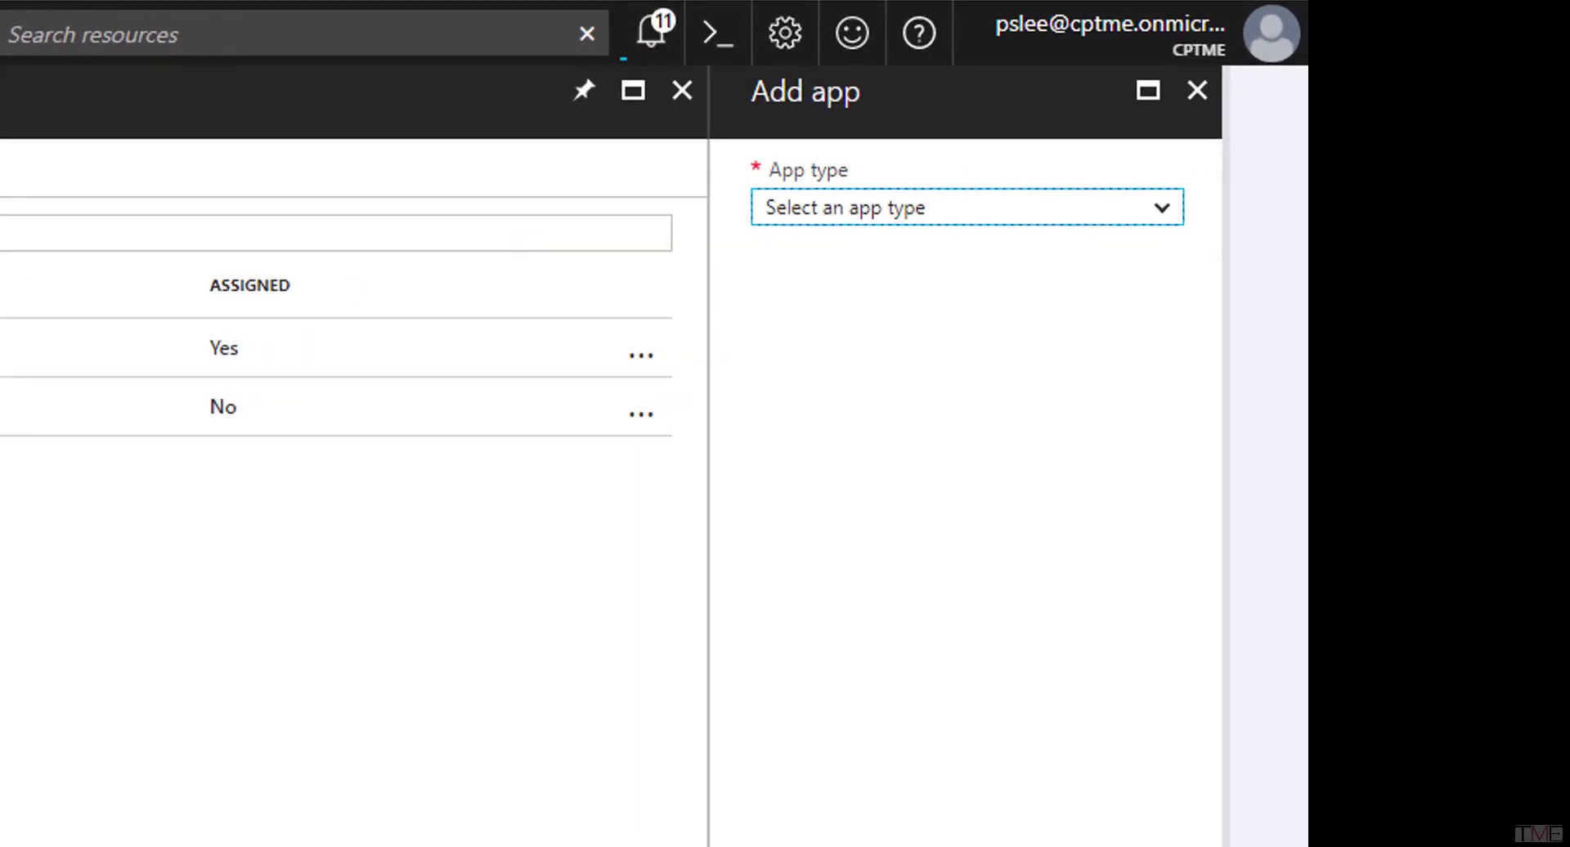
left_click(886, 217)
left_click(887, 300)
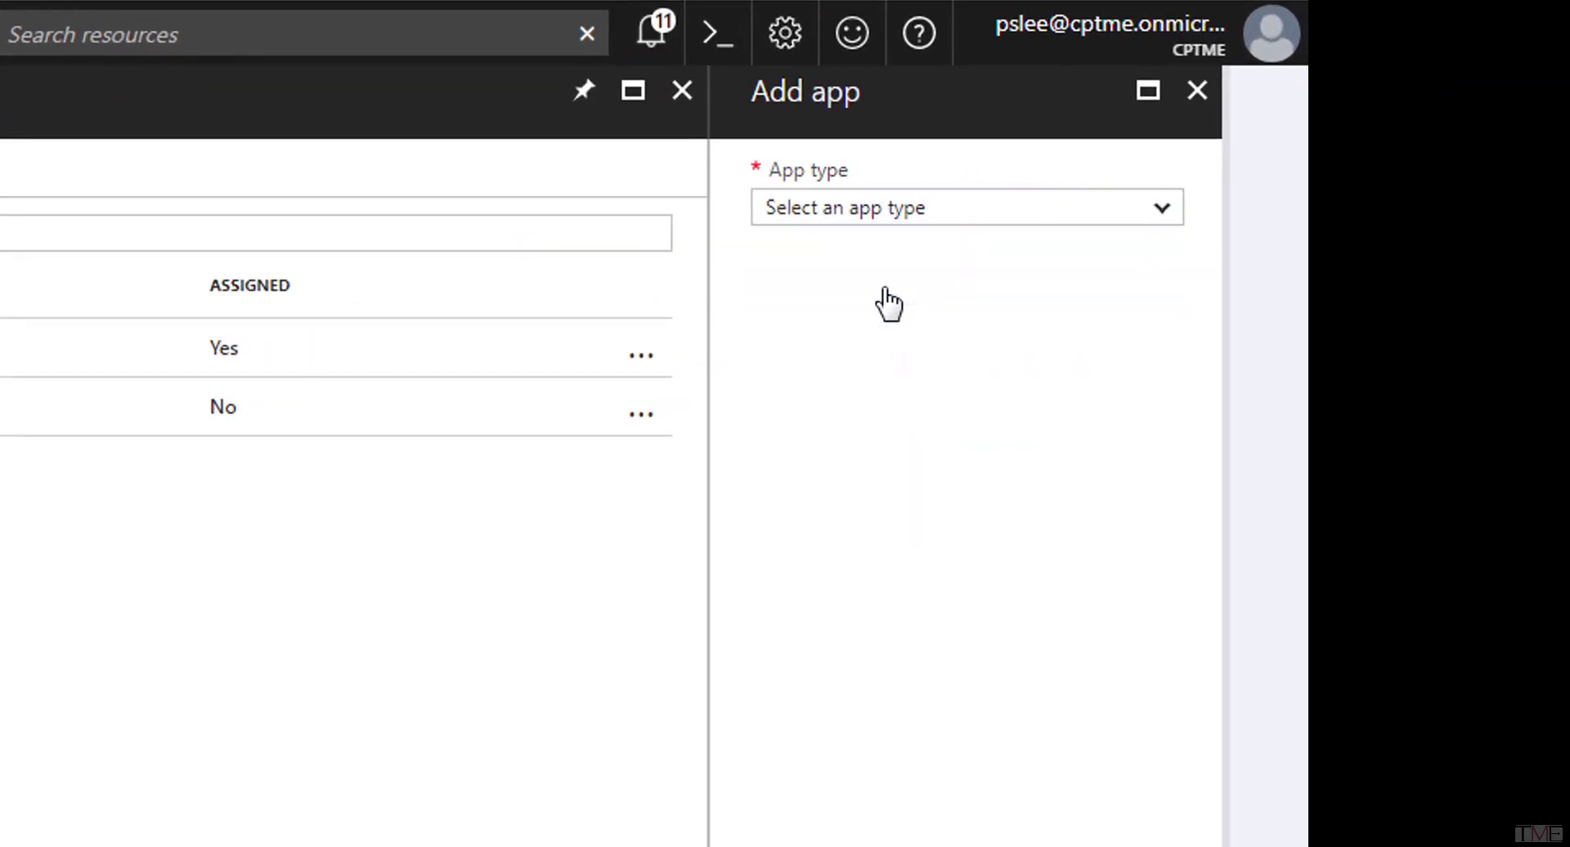
left_click(869, 322)
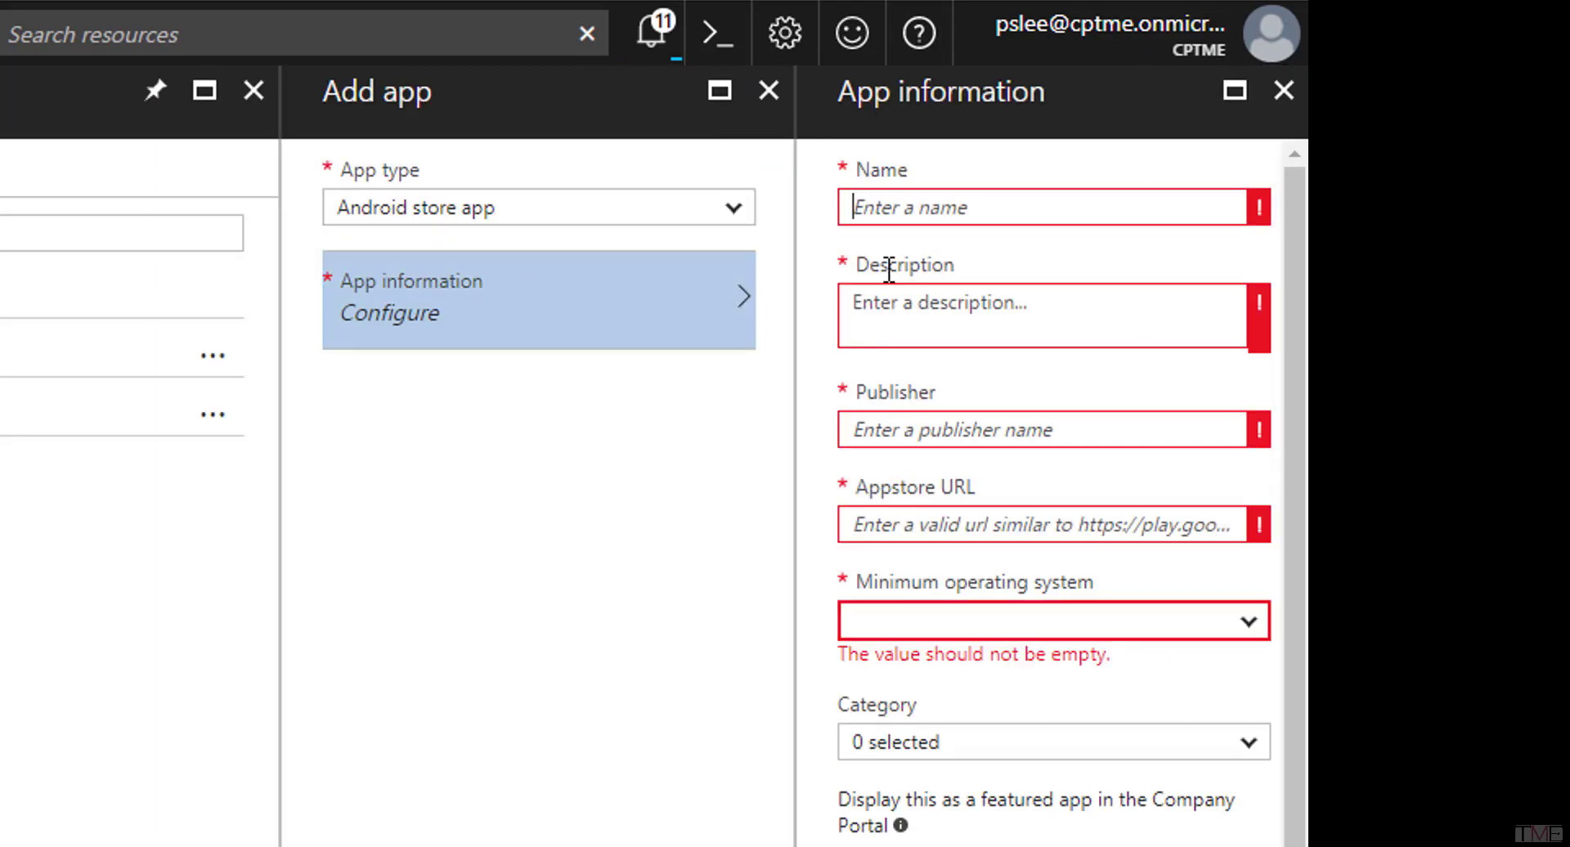
- Name the Android app SandBLast Mobile Protect, paste its description and enter Check Point Software Technogolgies, Ltd. as the publisher
left_click(913, 208)
type("SandBlast Mobile Protect")
left_click(909, 303)
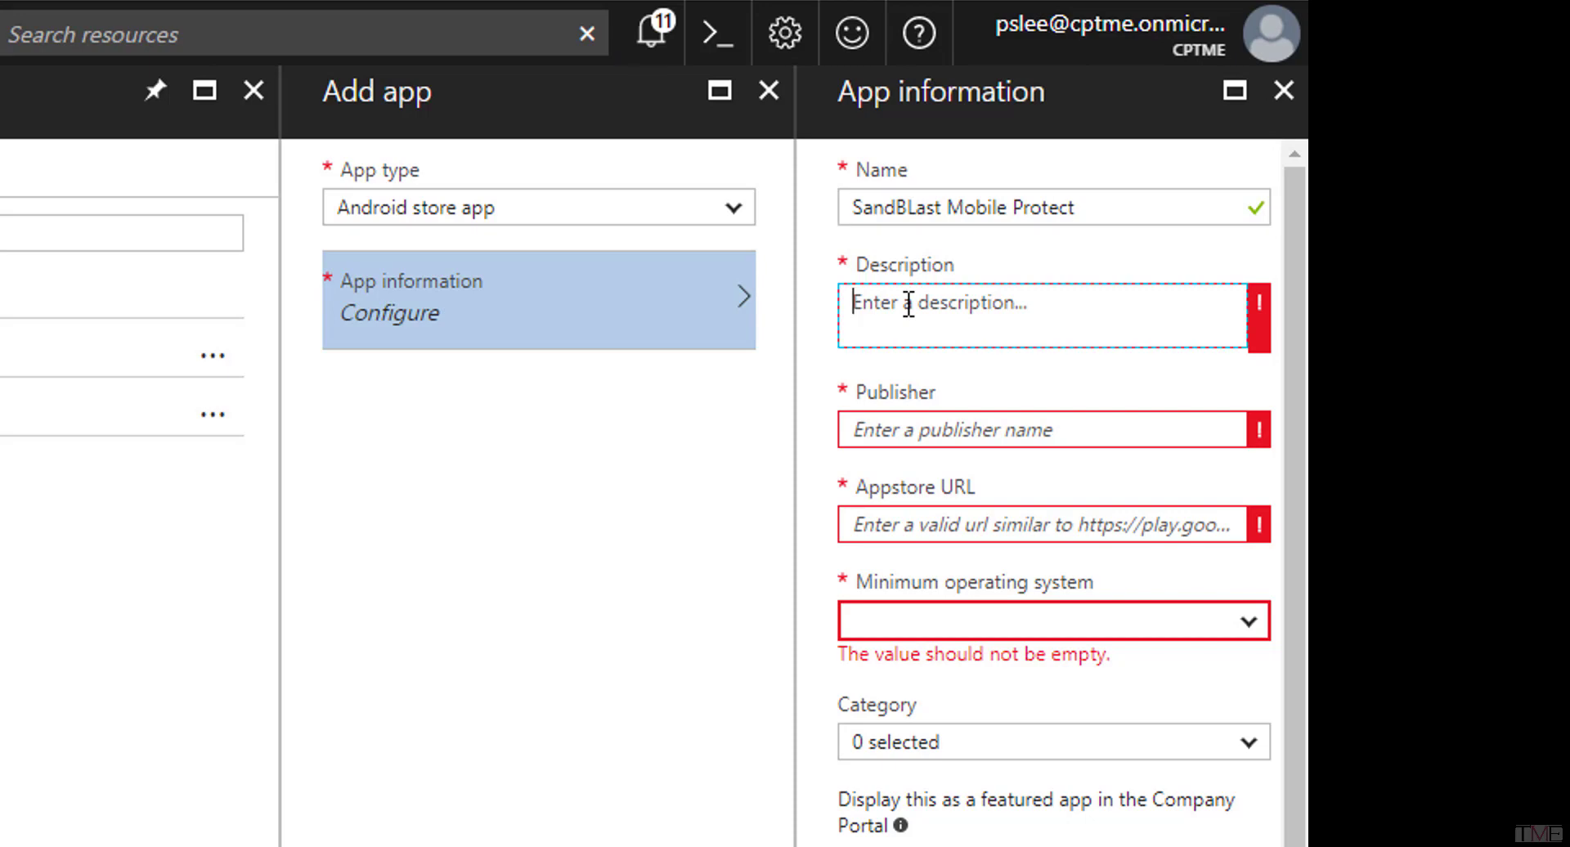
key("ctrl+v")
left_click(1199, 435)
type("Check Point Software Technogolgies, L")
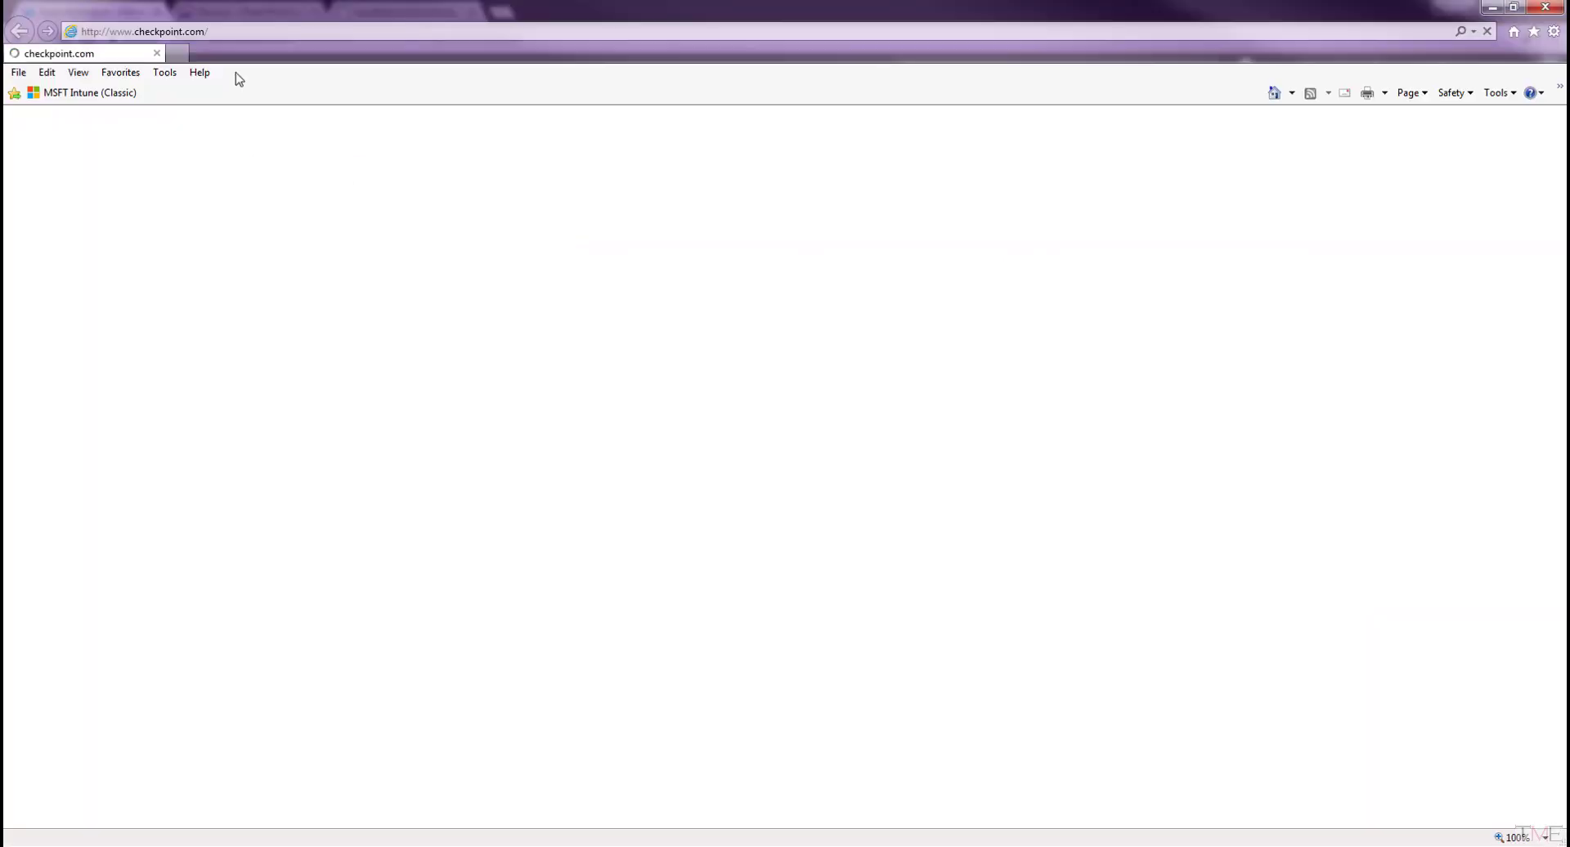
- Switch to Internet Explorer, copy the Google Play address of SandBlast Mobile Protect and paste it as the Android app's Appstore URL in Azure
left_click(255, 32)
type("play")
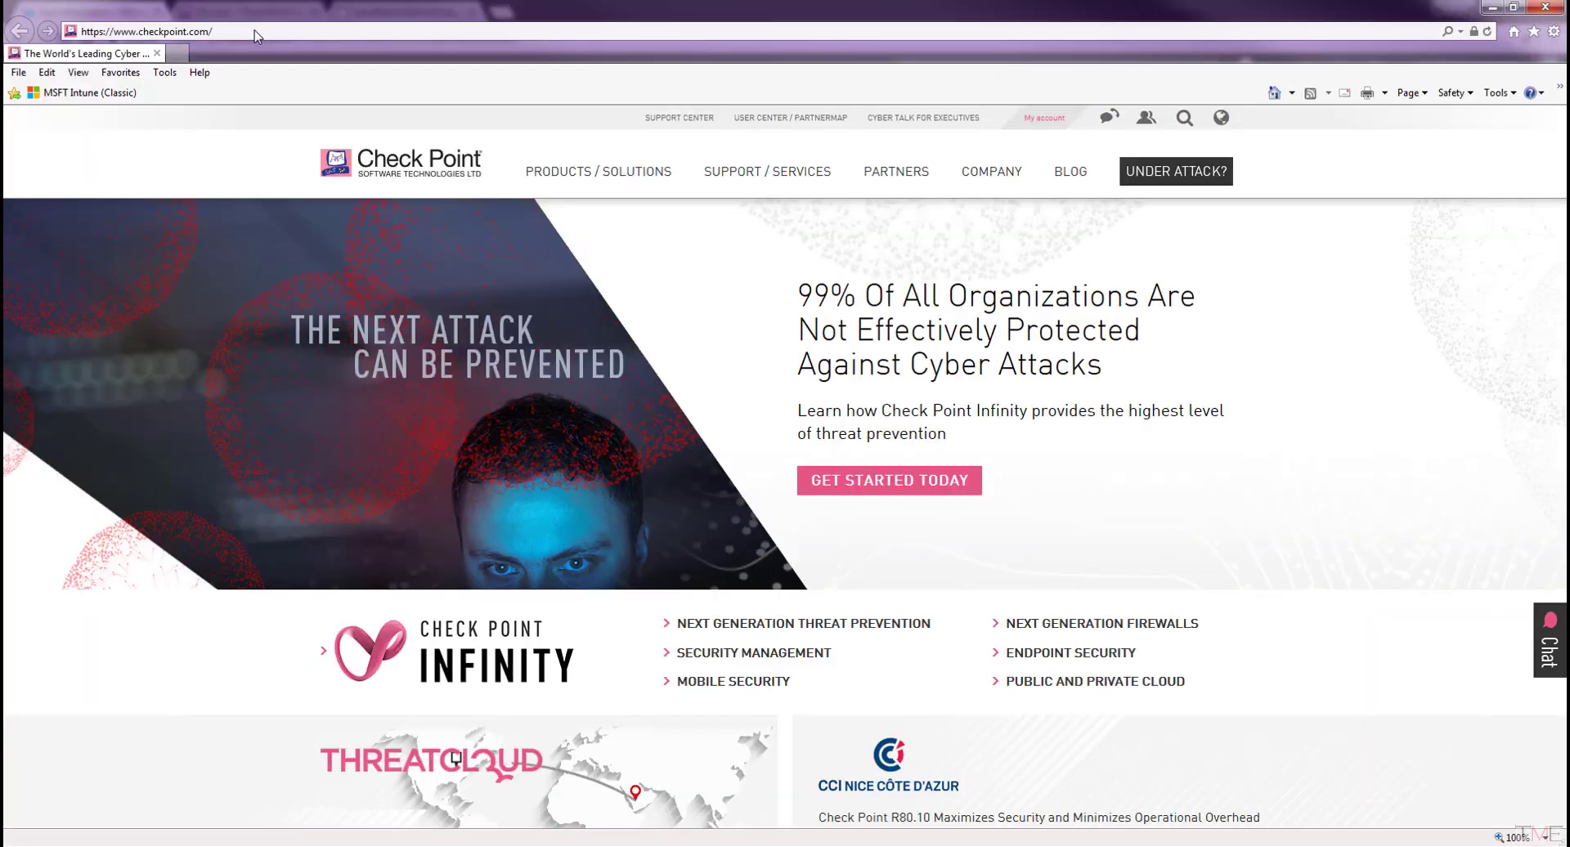
left_click(237, 51)
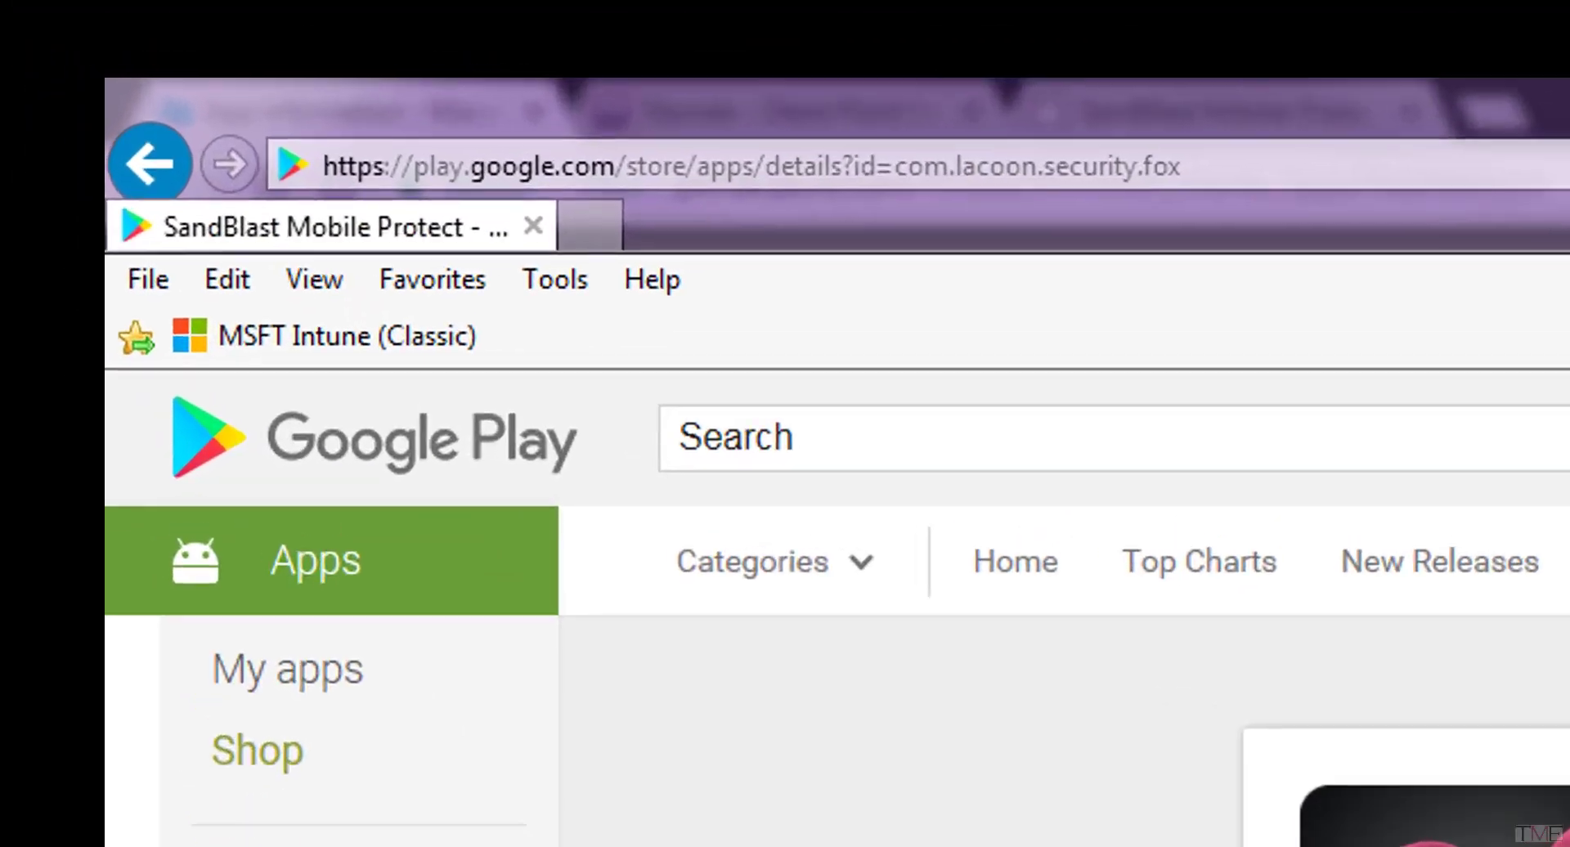
left_click(304, 31)
key("ctrl+c")
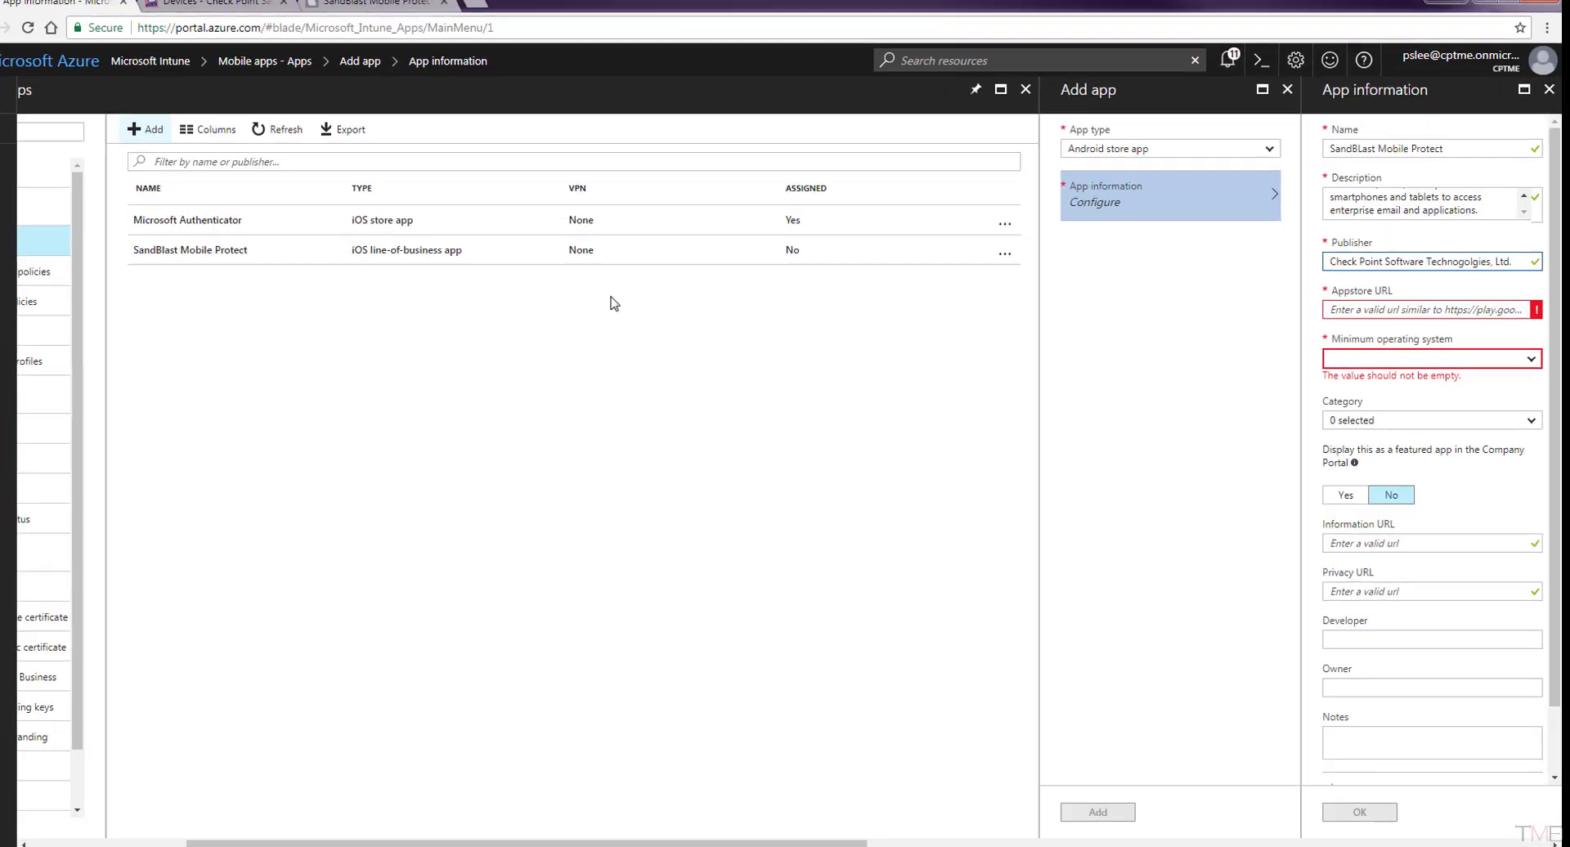
left_click(1268, 218)
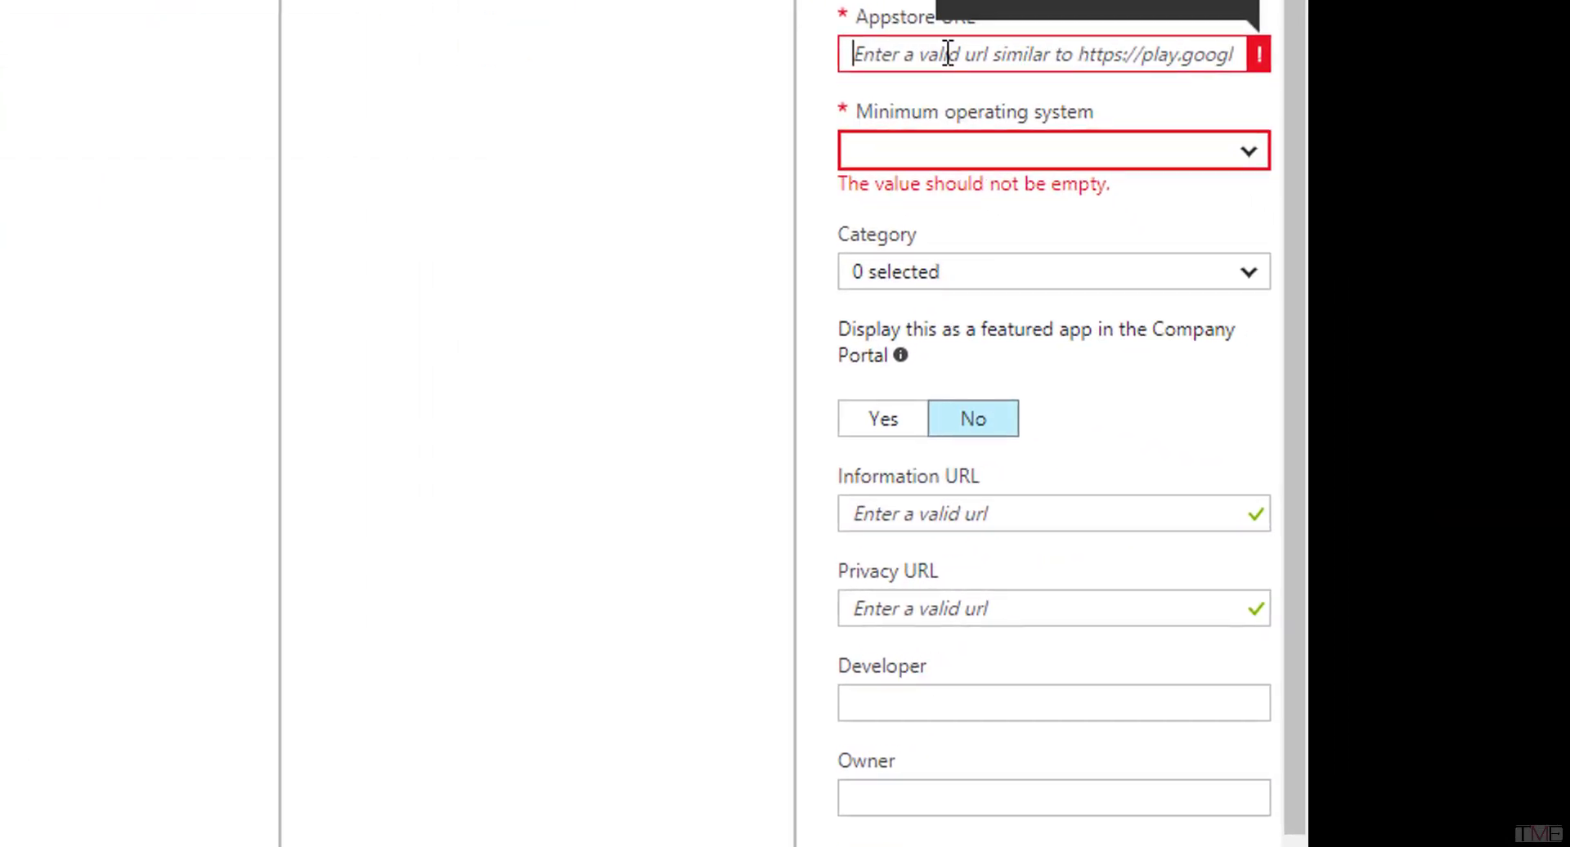
key("ctrl+v")
- Set the Android app's minimum operating system to Android 4.0.3 (Ice Cream Sandwich) and its category to Business
left_click(900, 150)
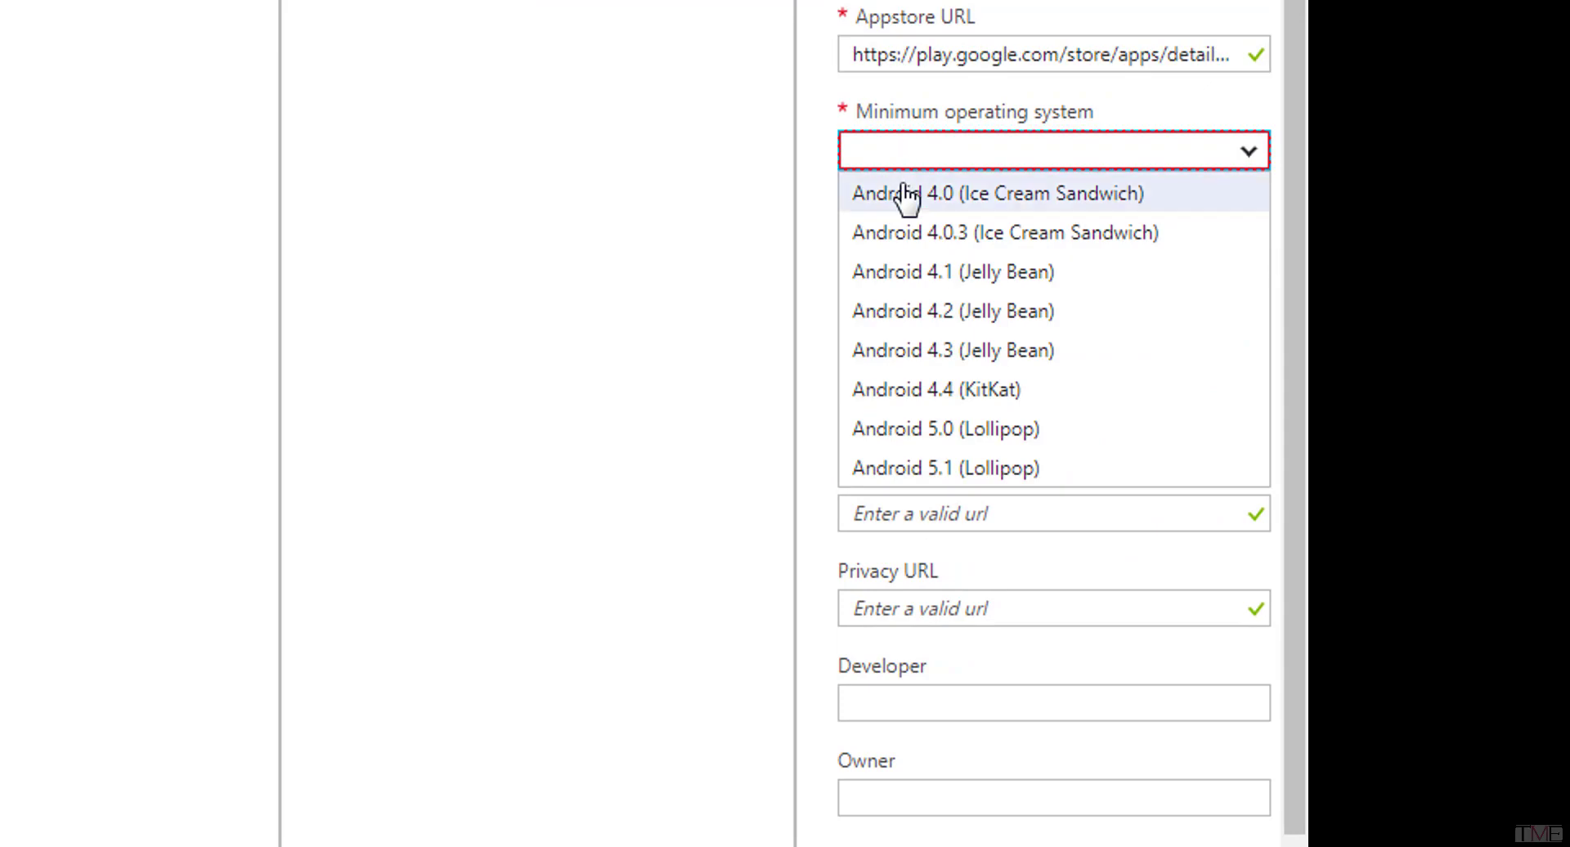
left_click(914, 233)
left_click(923, 242)
left_click(861, 446)
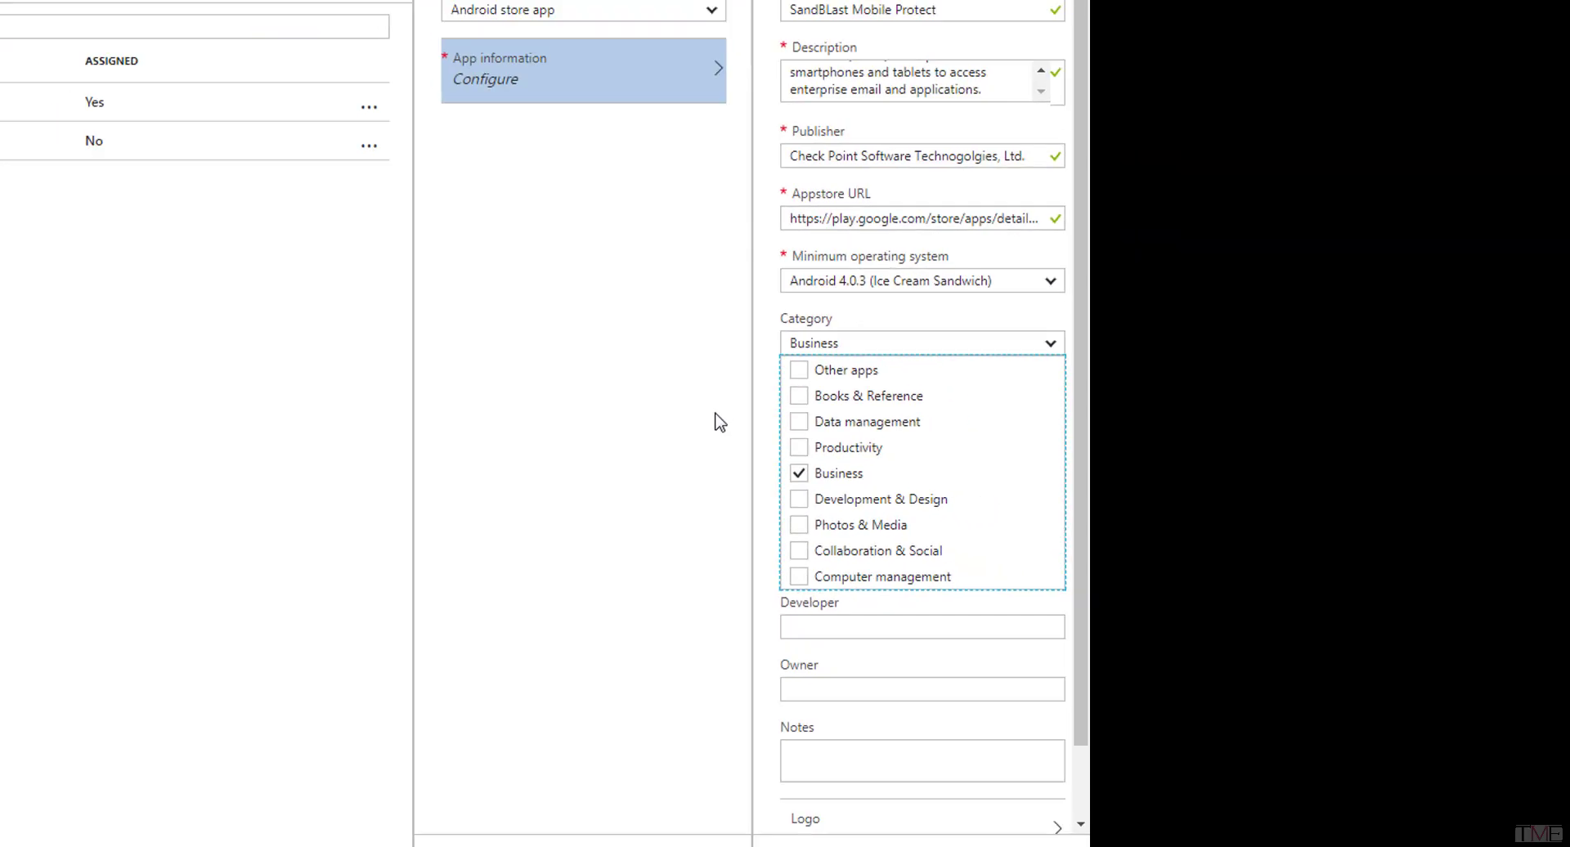
left_click(719, 422)
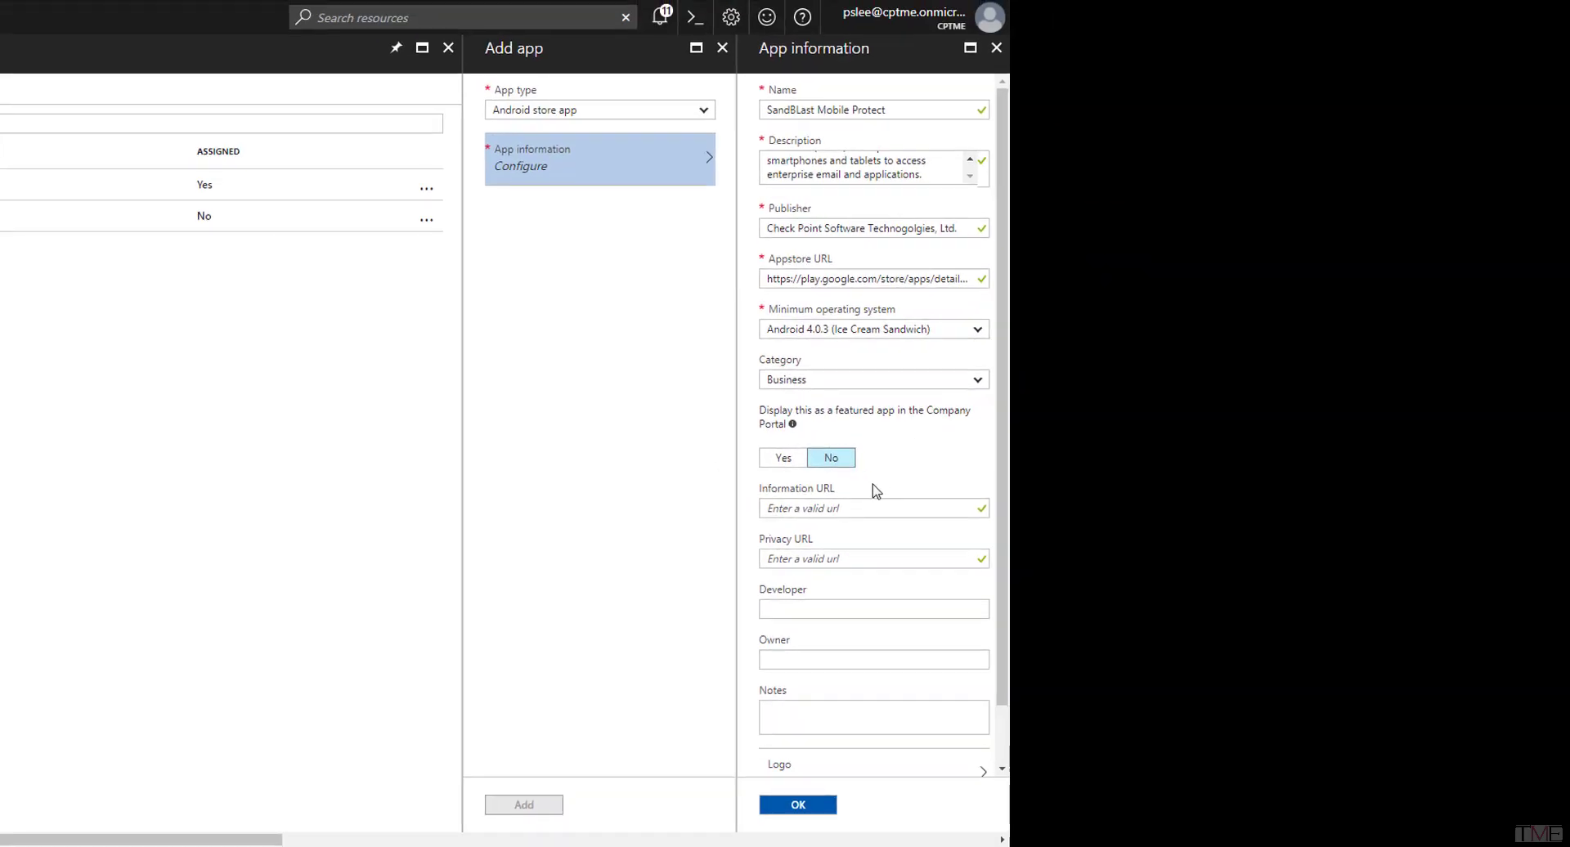
scroll(928, 748, "down", 1)
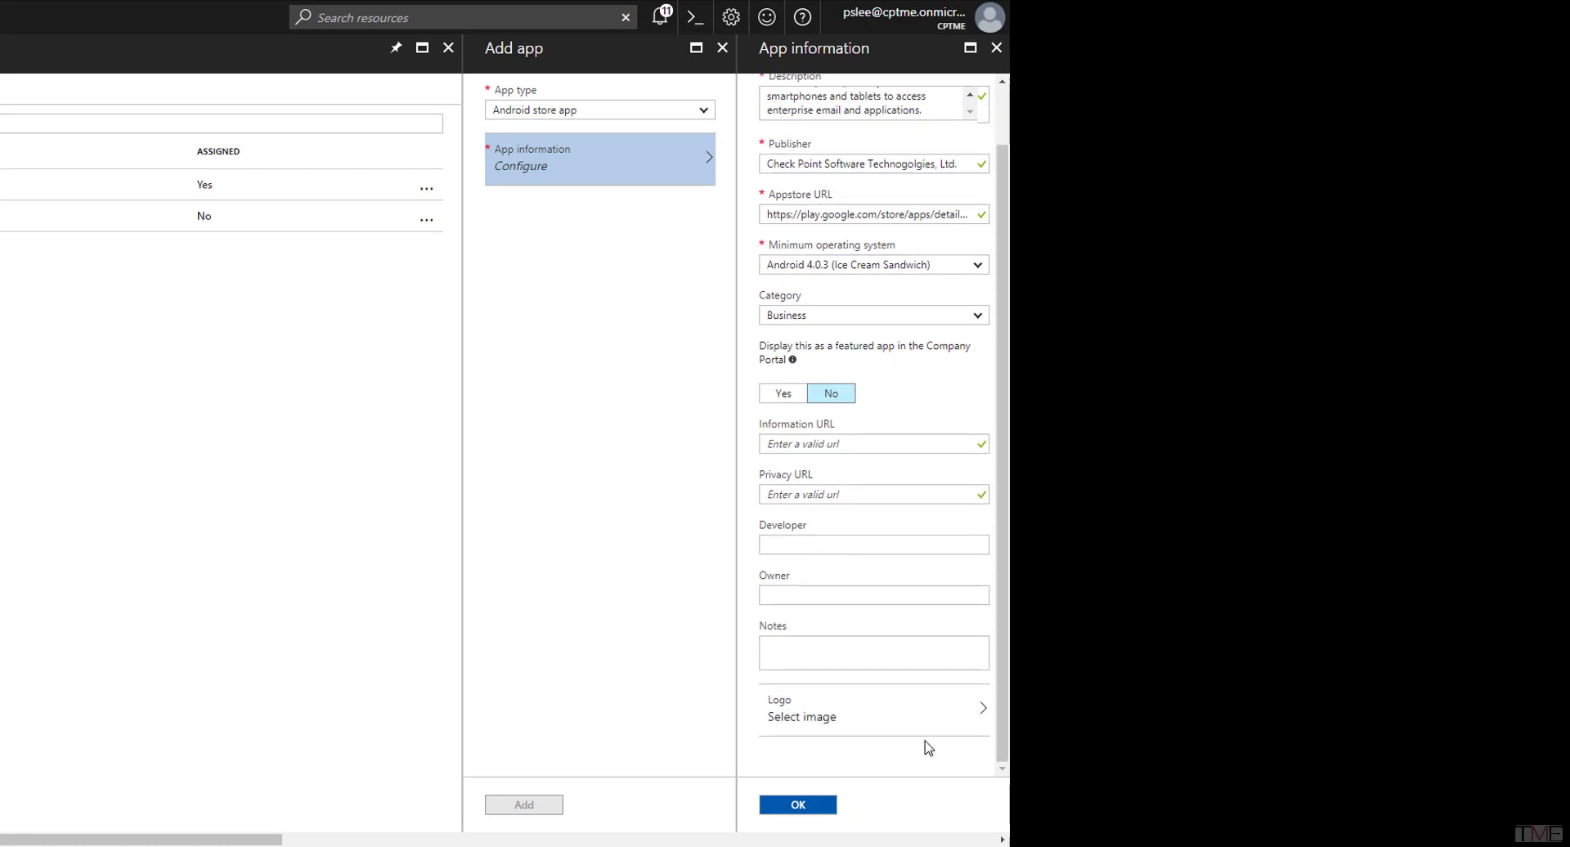
left_click(828, 713)
left_click(858, 107)
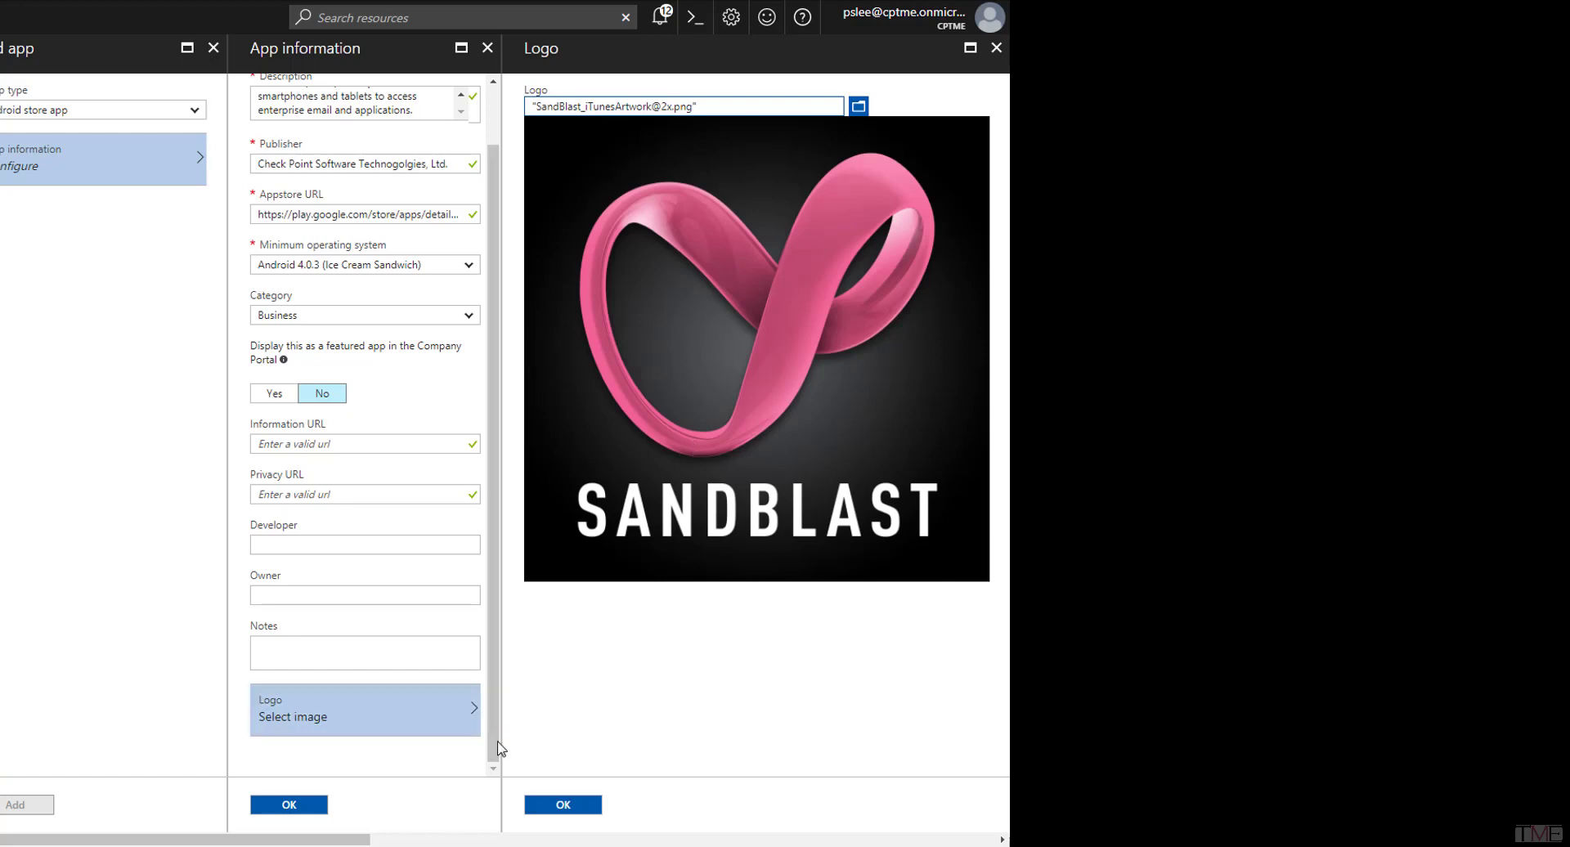
left_click(568, 805)
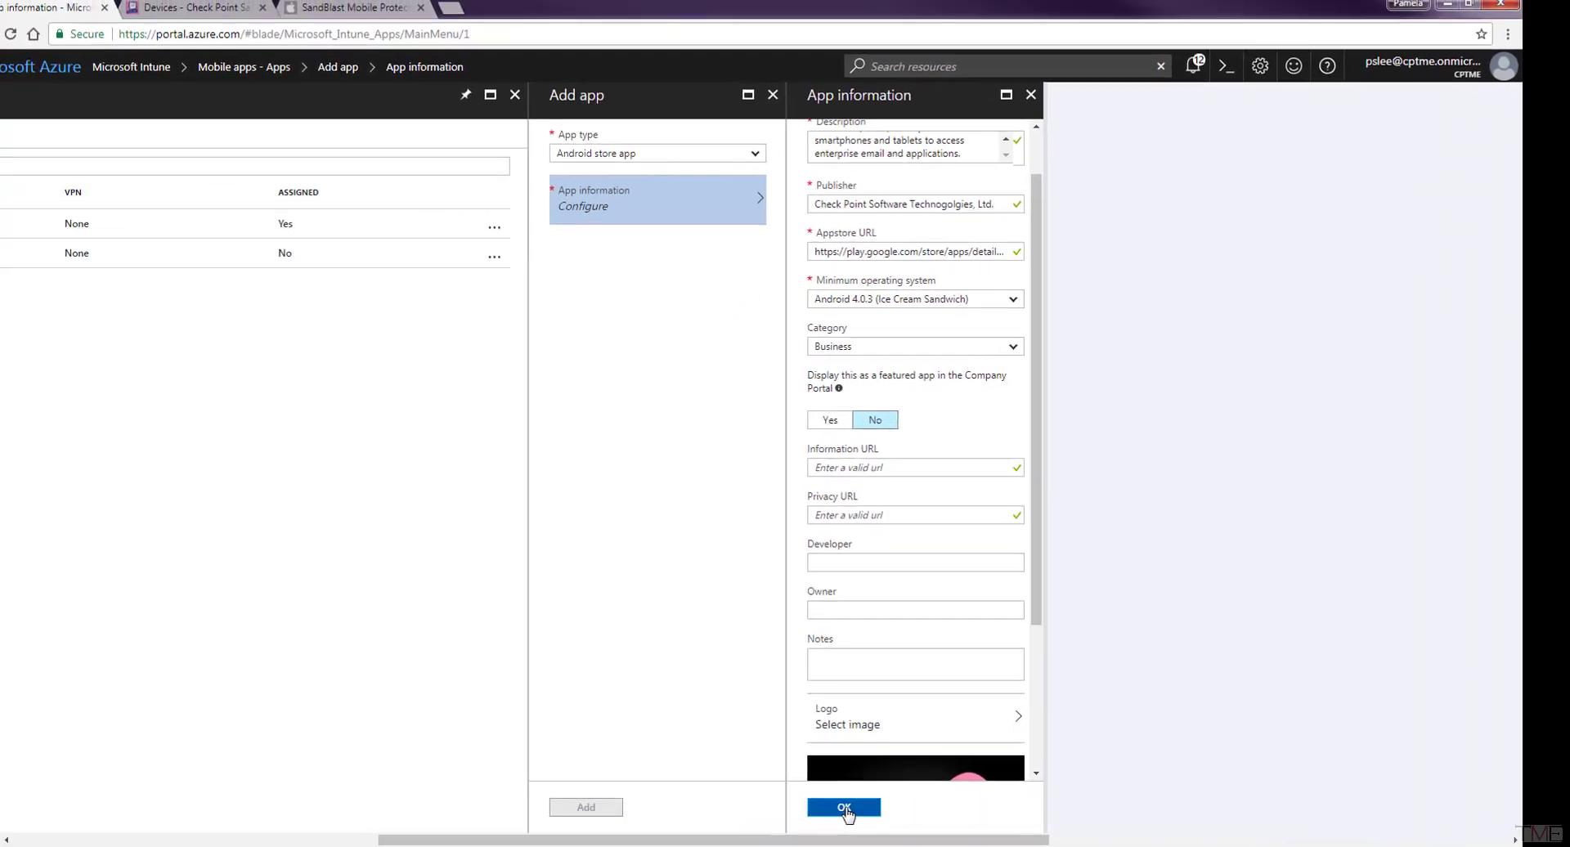
left_click(311, 810)
left_click(640, 808)
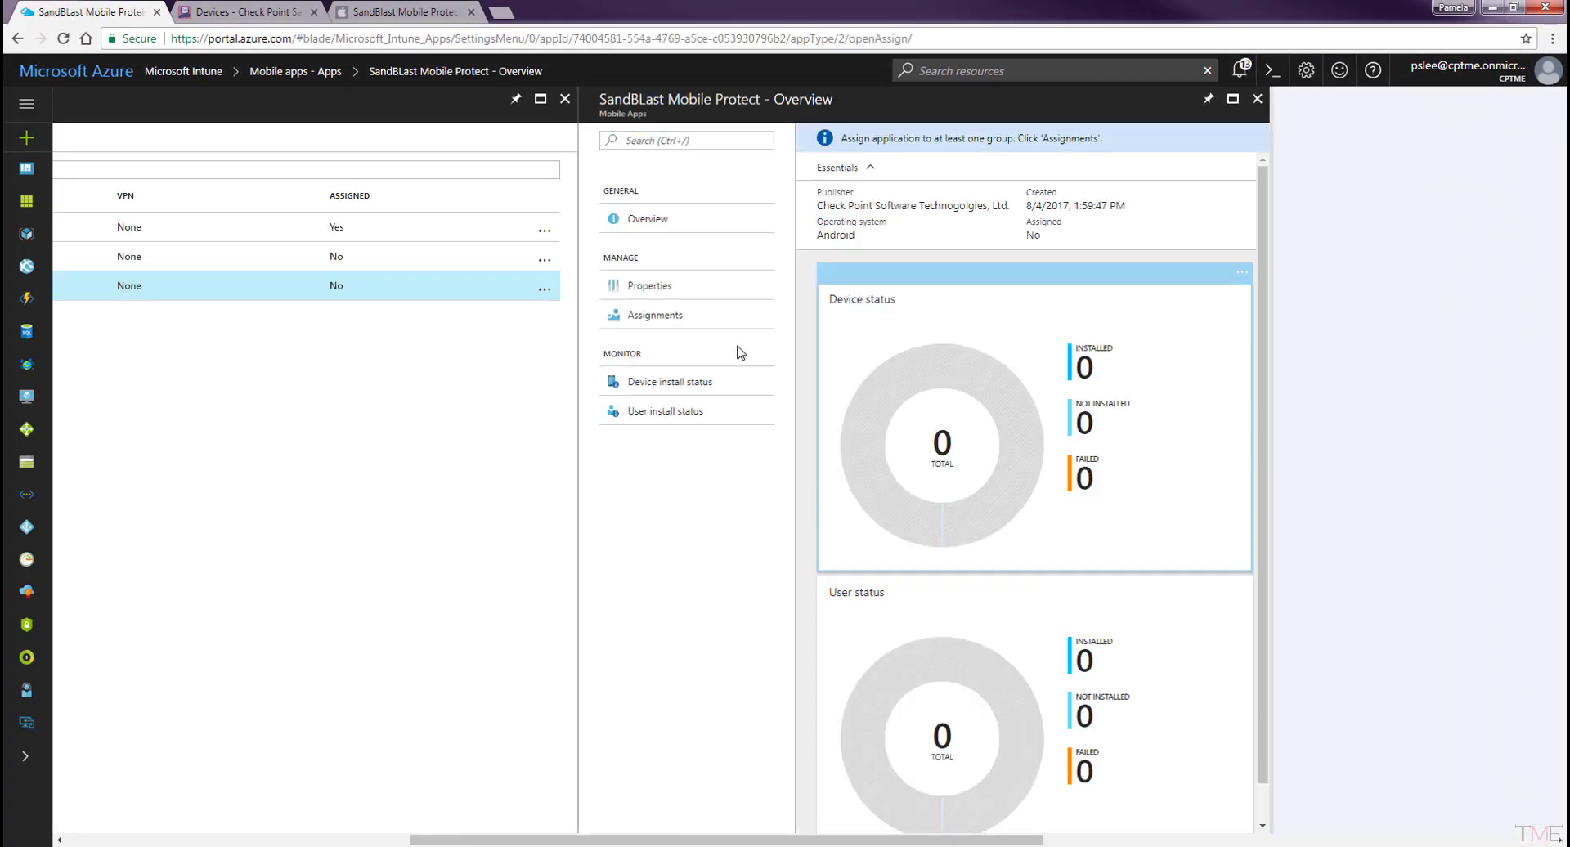
- Assign the Android app to the SBM_Users group as Required, save the assignment and return to the apps list
left_click(659, 314)
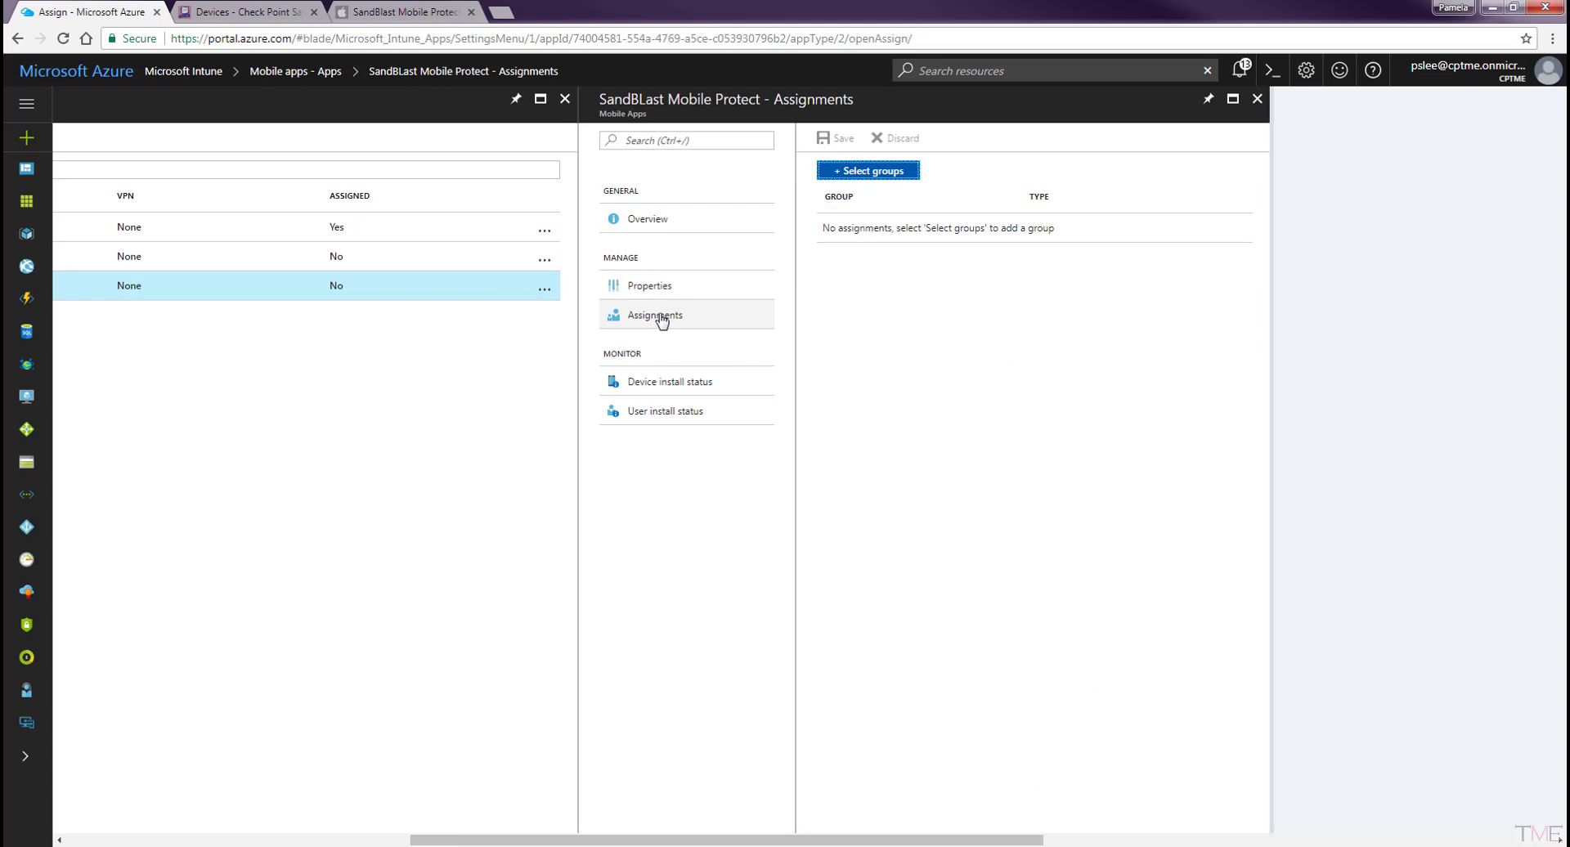
left_click(889, 173)
left_click(1357, 233)
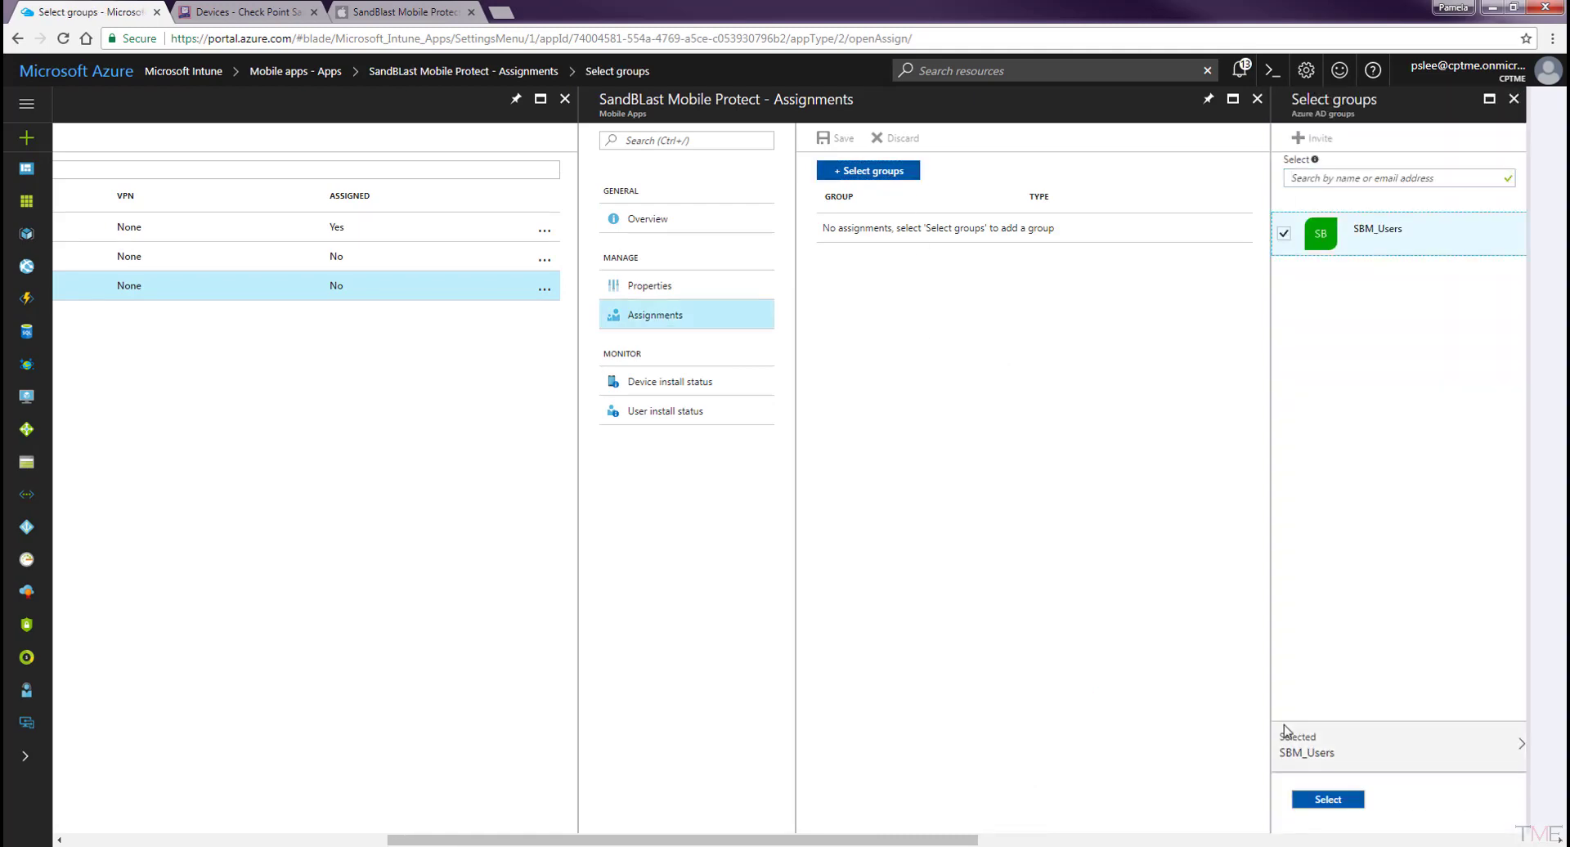
left_click(1342, 803)
left_click(1205, 235)
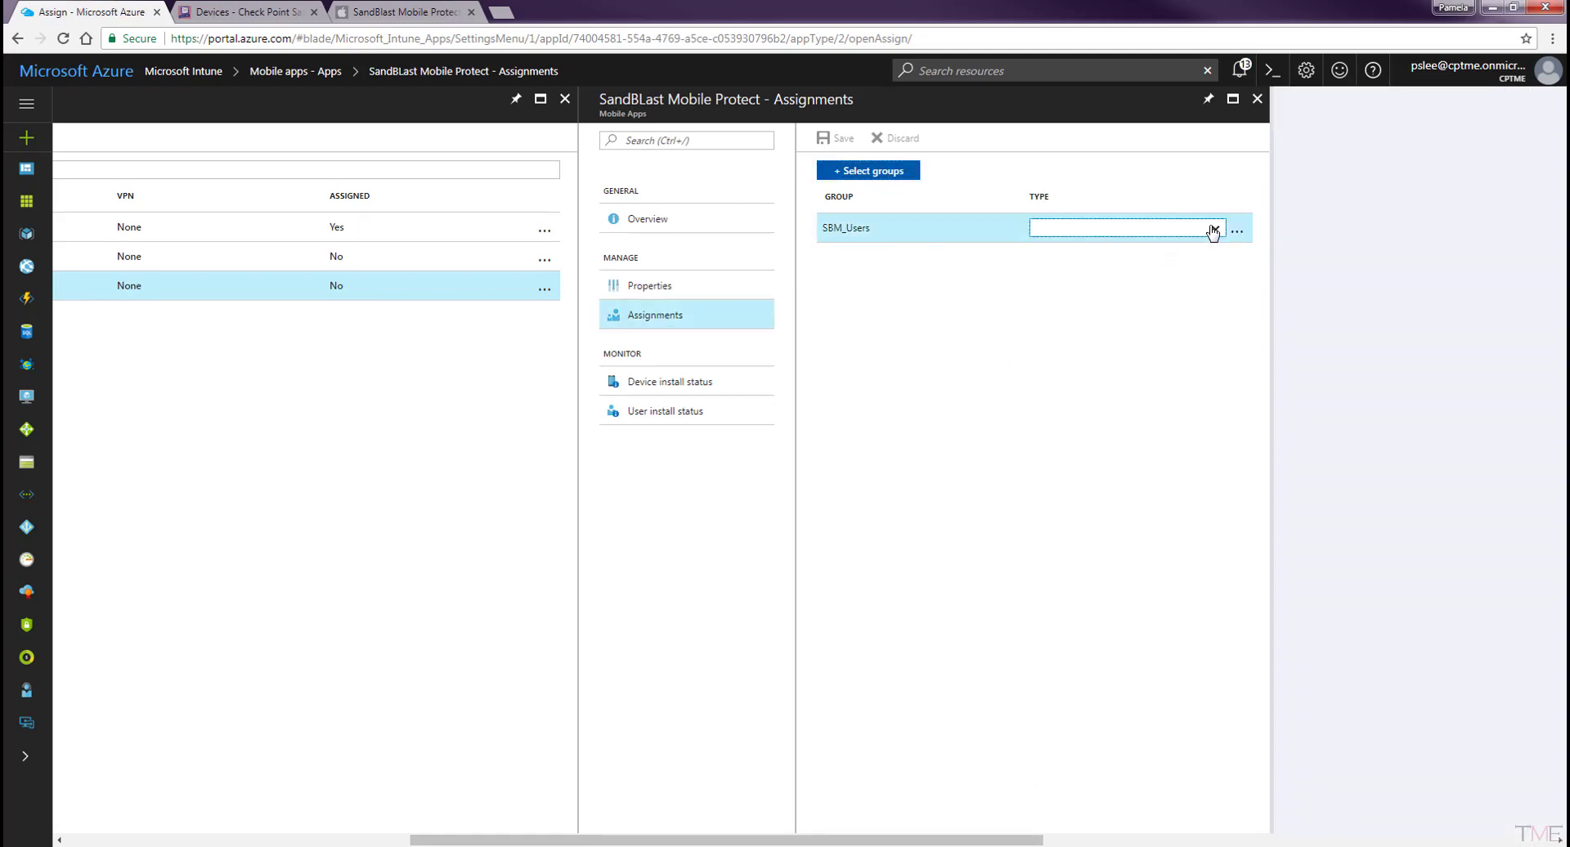
left_click(1092, 290)
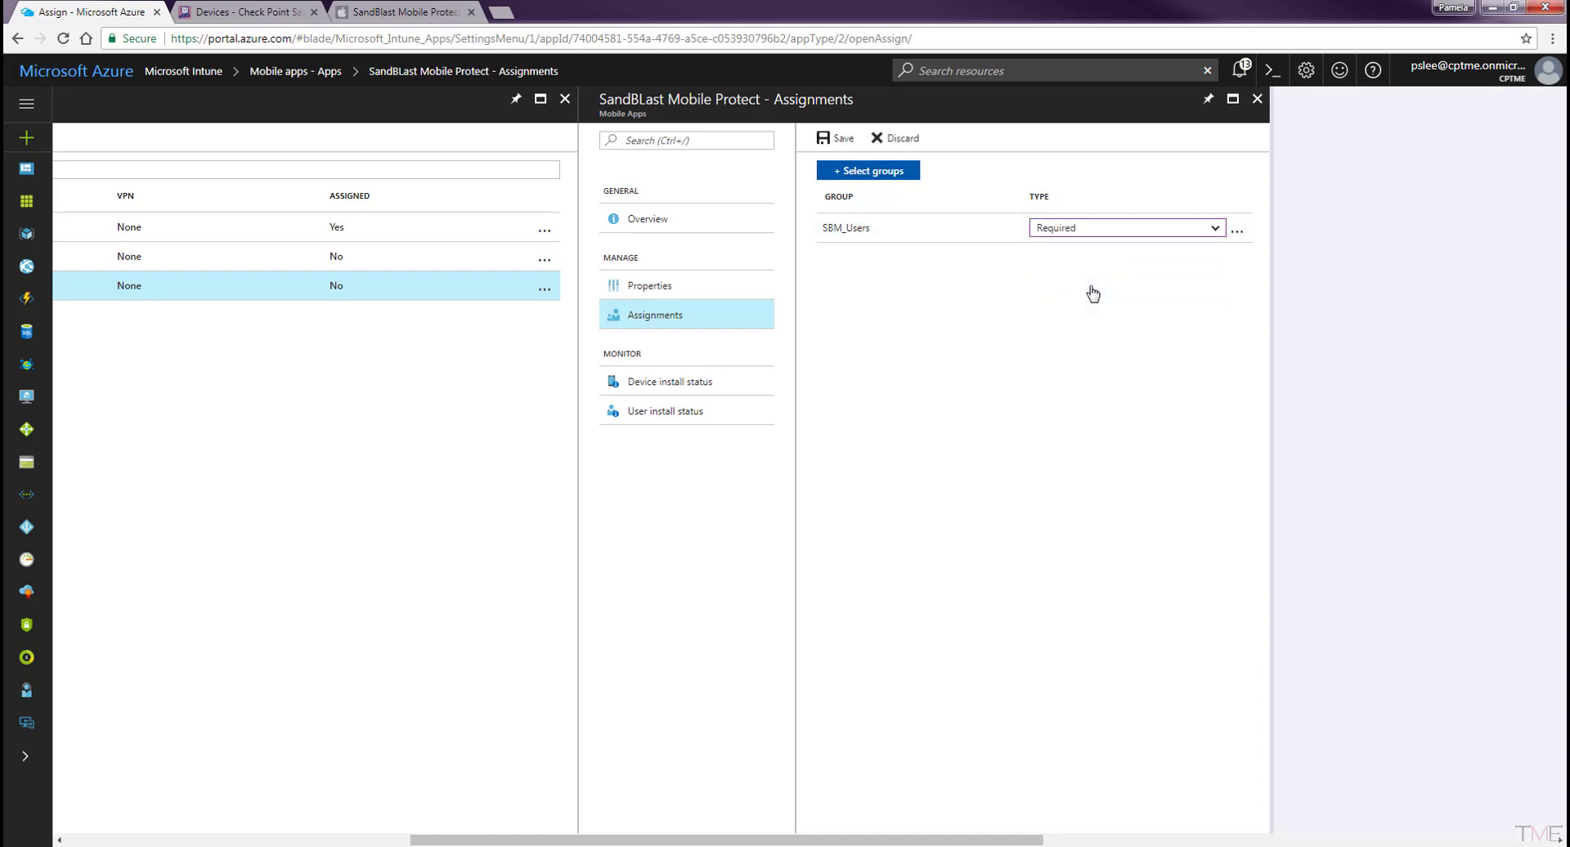
left_click(842, 140)
left_click(713, 218)
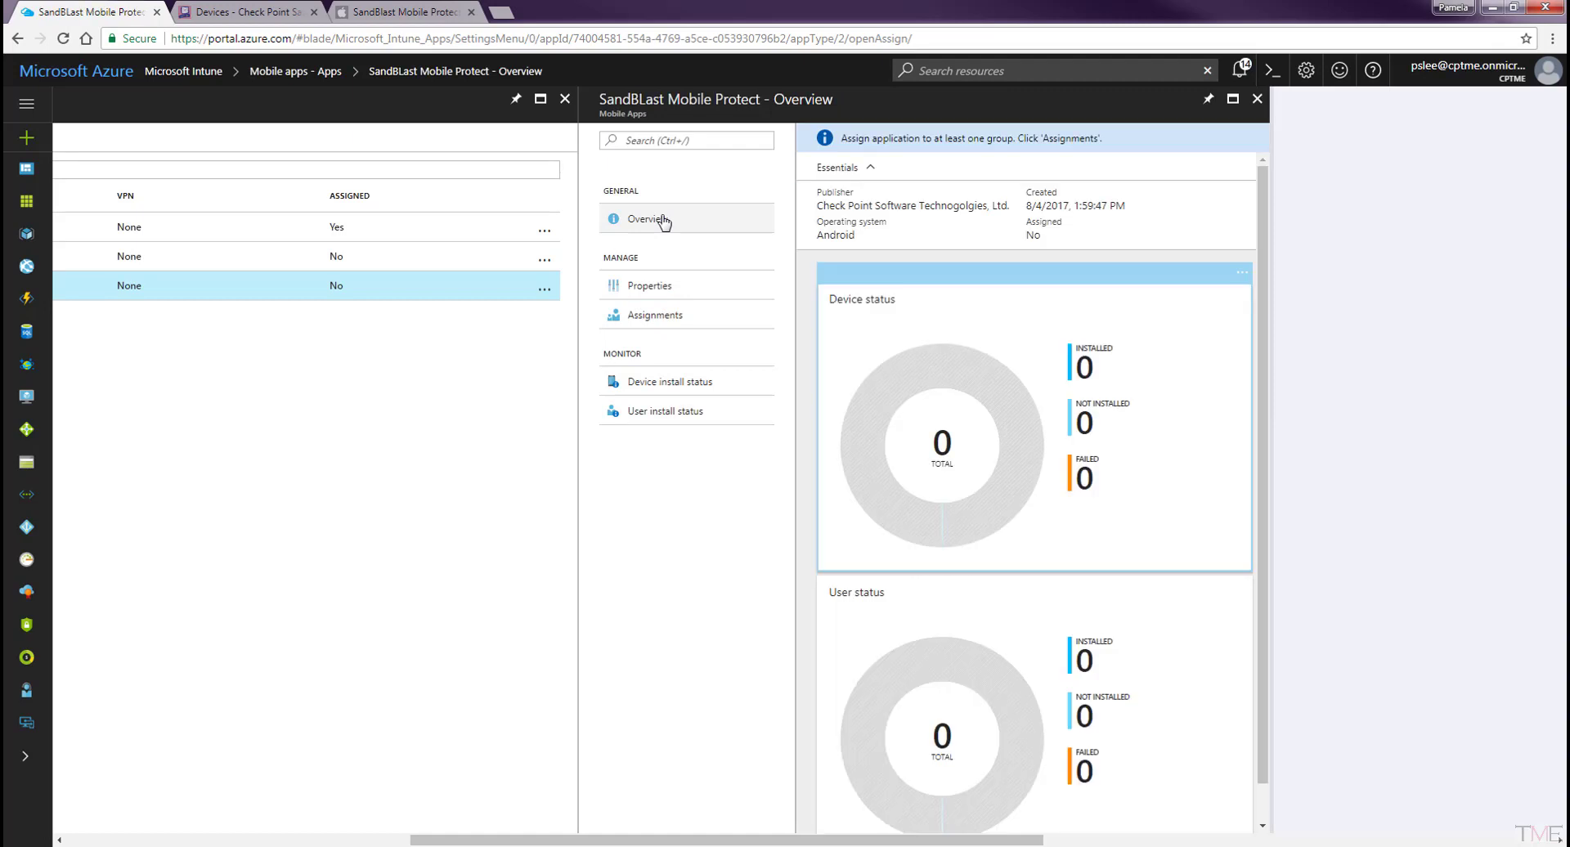
left_click(1258, 101)
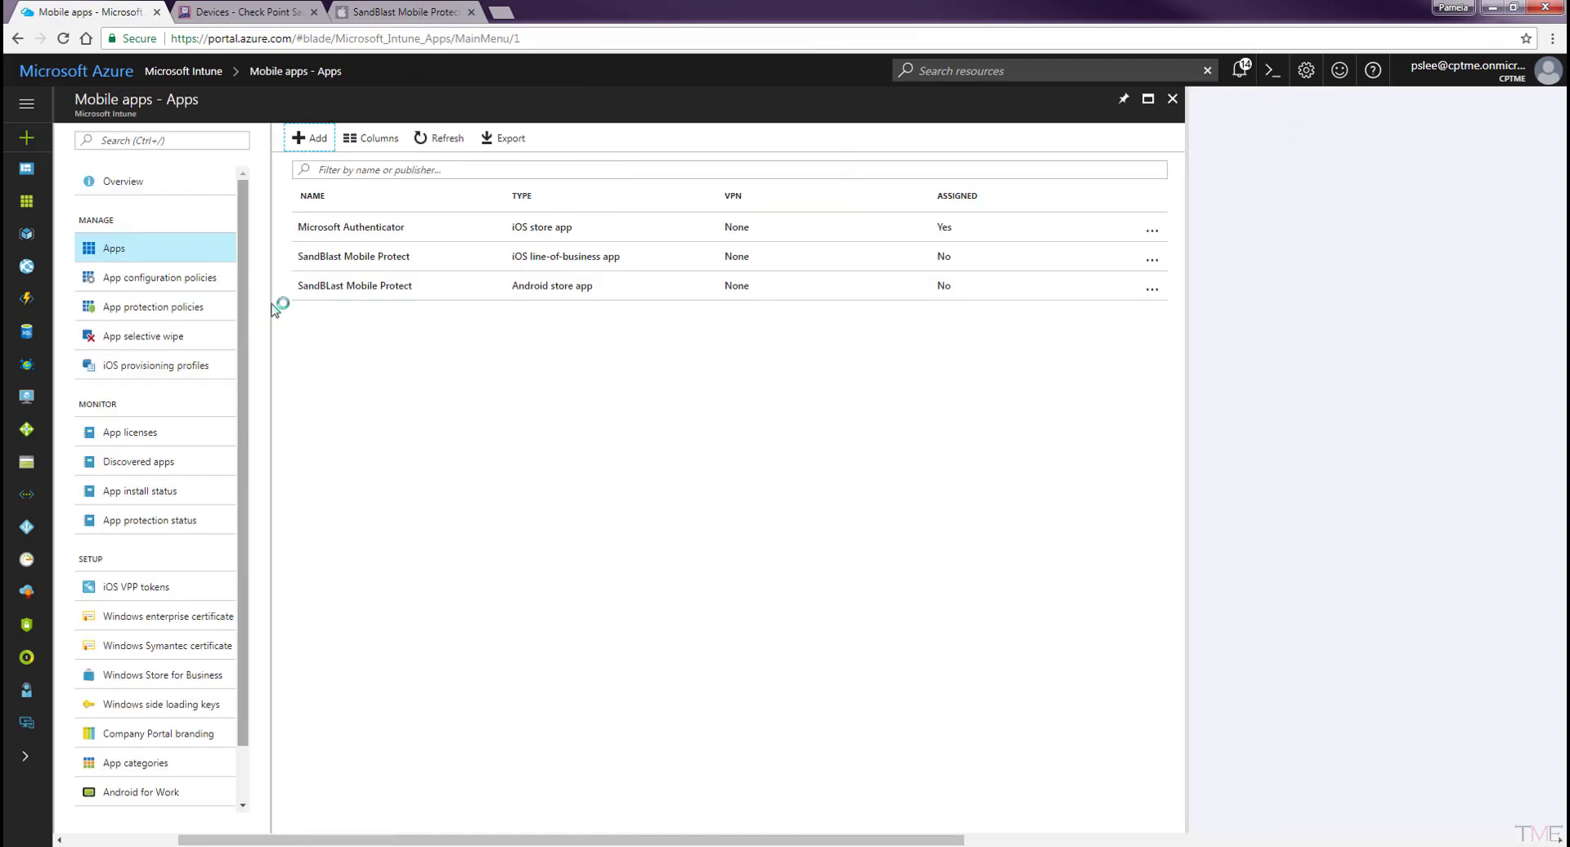
- Start a new app configuration policy named SandBlast Mobile Protect iOS Config
left_click(185, 280)
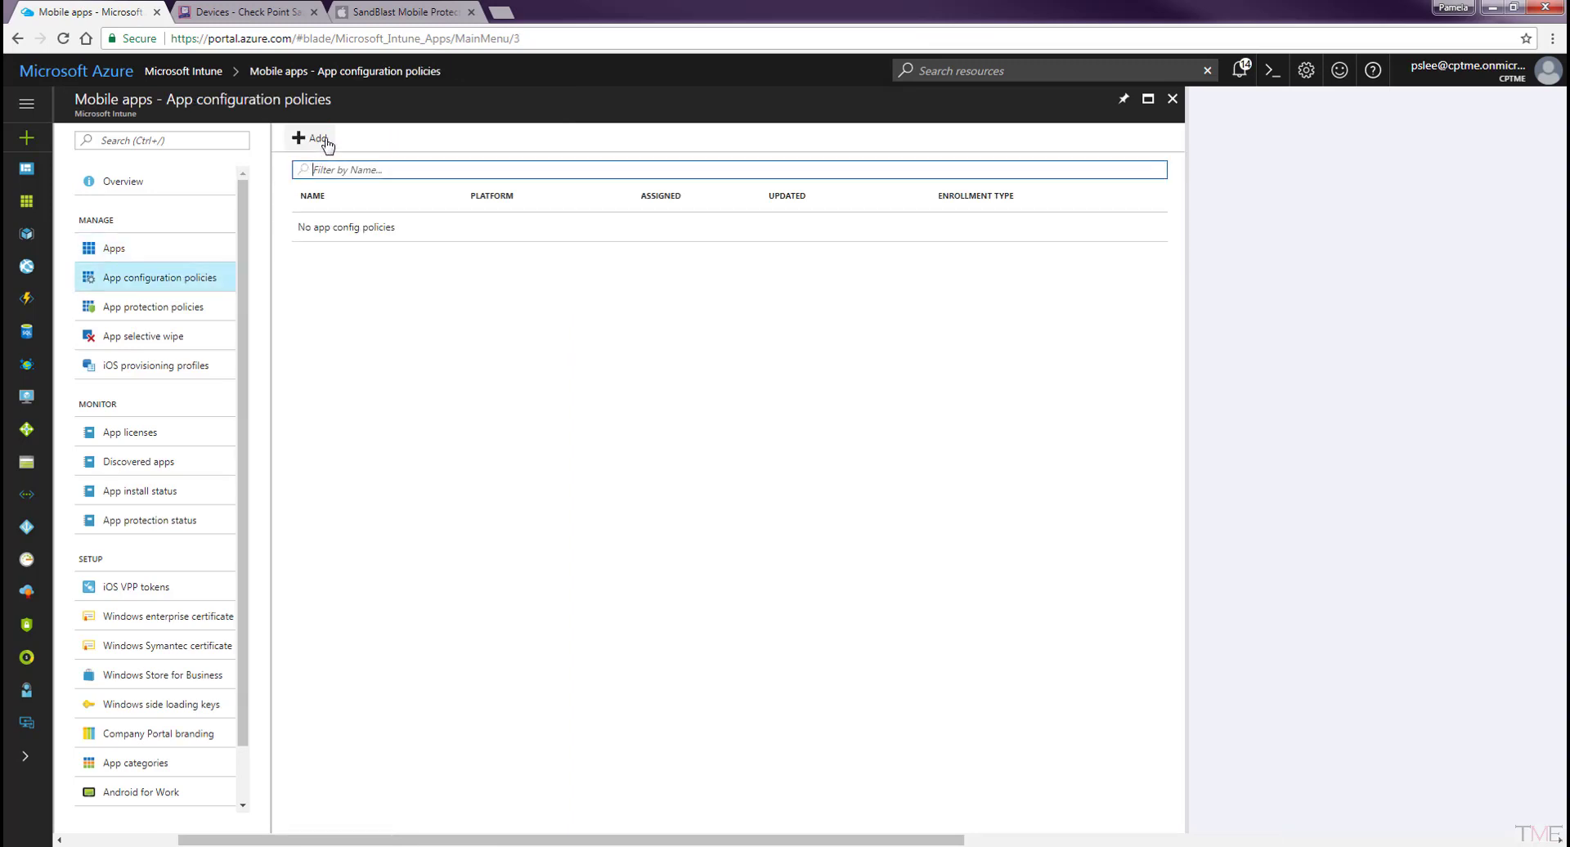
left_click(321, 141)
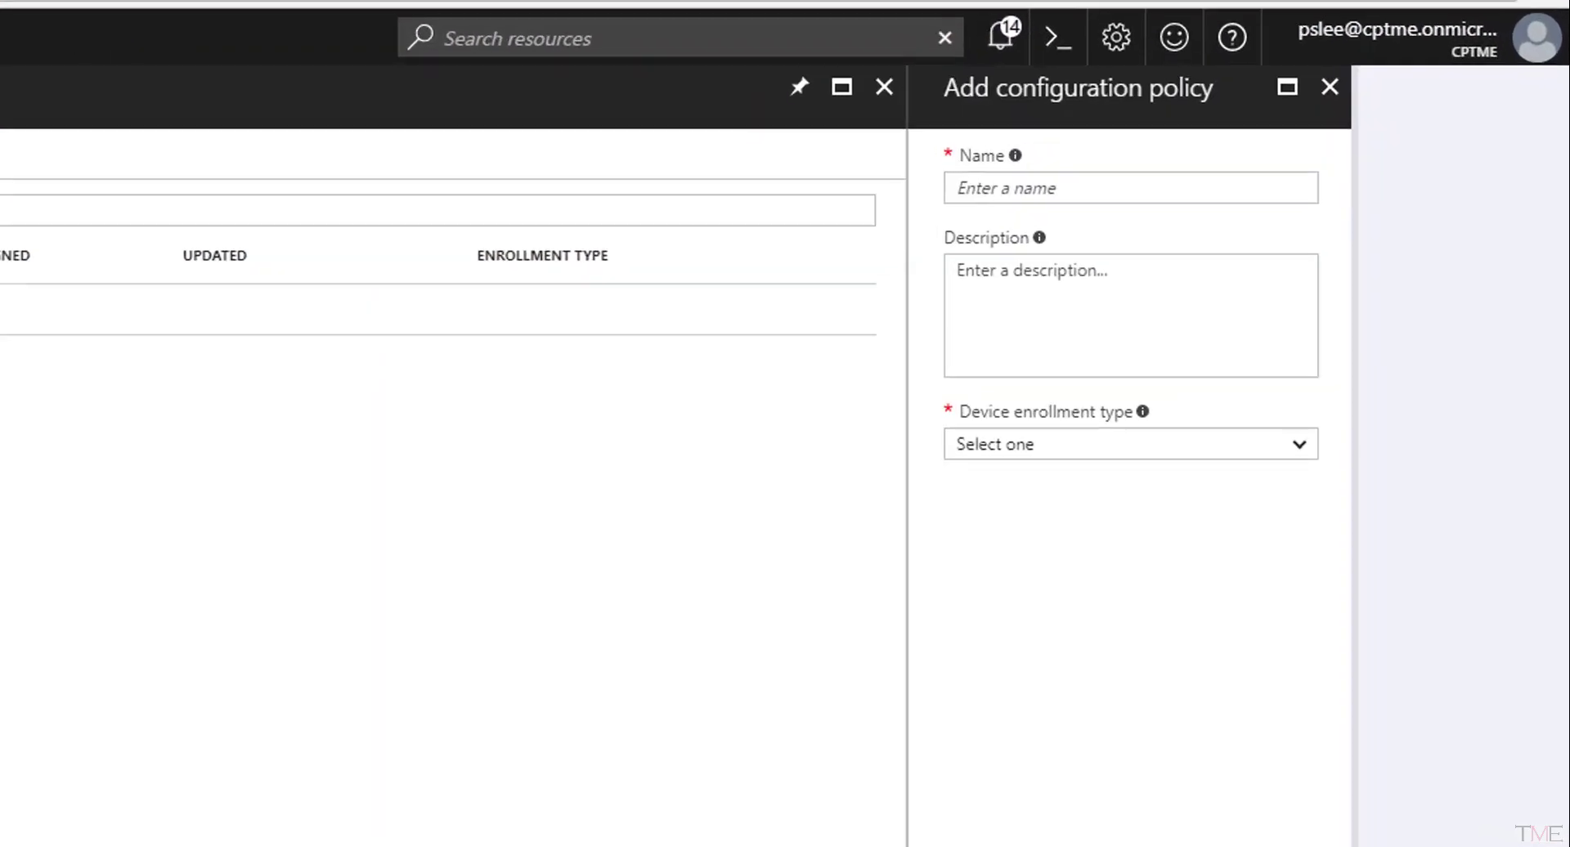
left_click(1282, 159)
type("SandBlast Mobile Protect iOS Config")
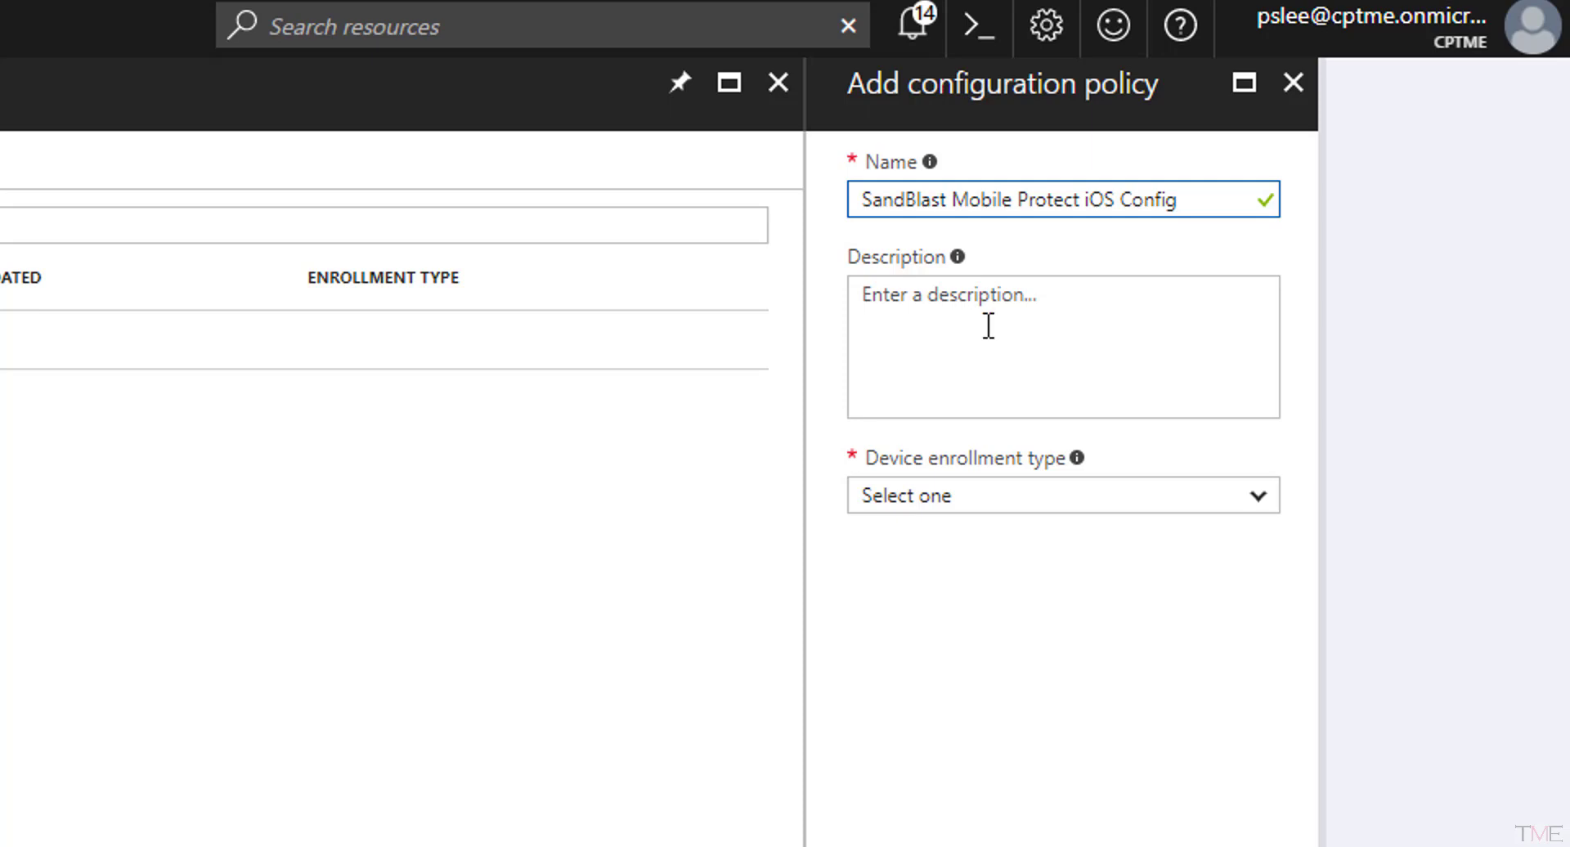
- Set the policy's device enrollment type to Enrolled with Intune, platform to iOS and associated app to SandBlast Mobile Protect
left_click(999, 497)
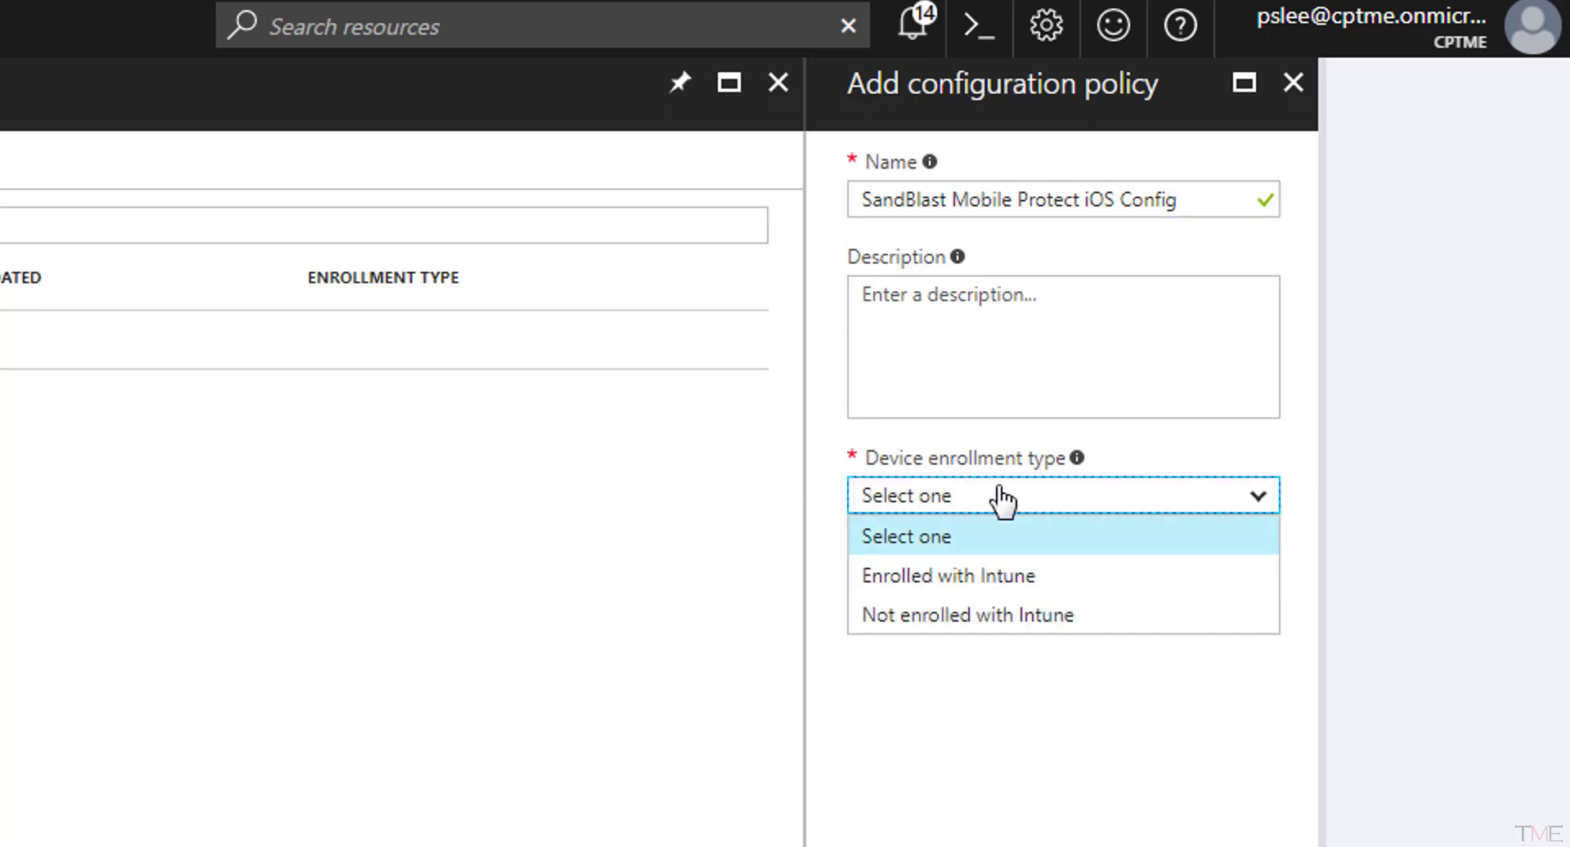
left_click(1004, 577)
left_click(1005, 578)
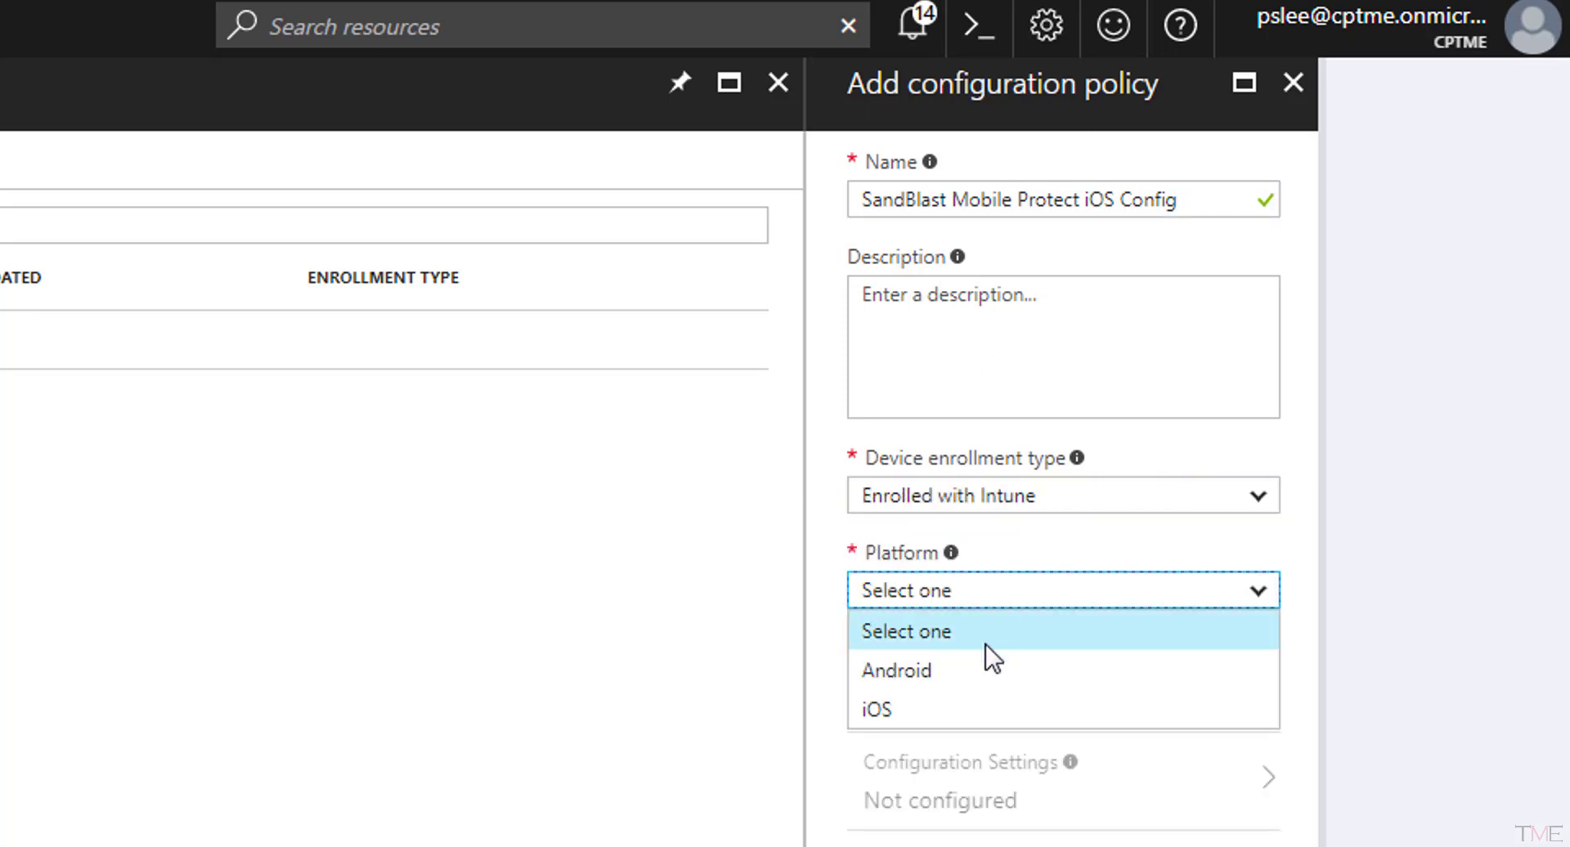
left_click(973, 711)
left_click(986, 703)
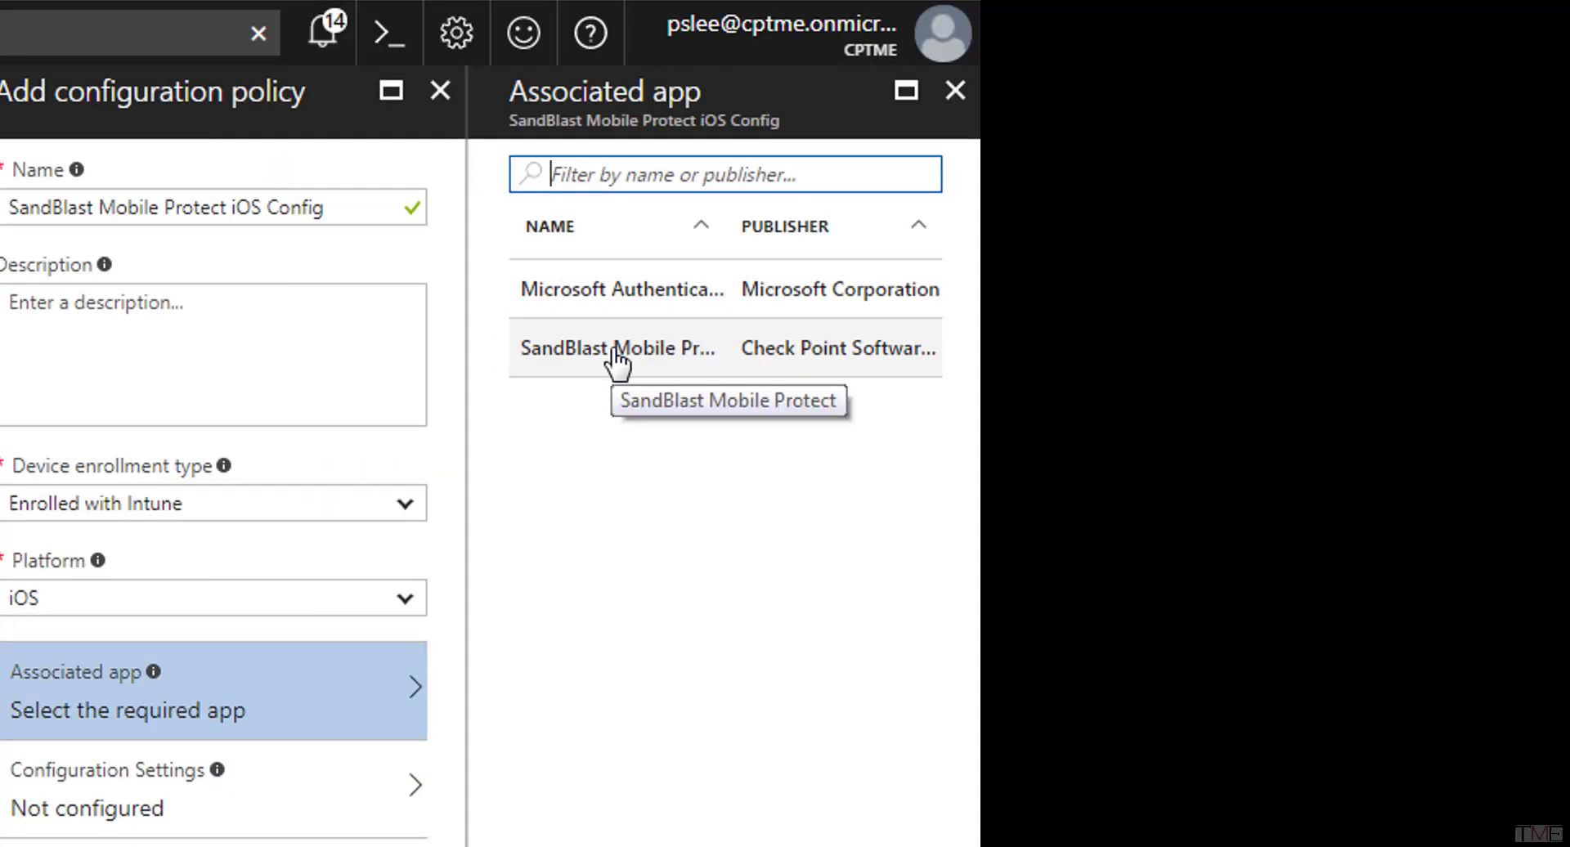
left_click(615, 351)
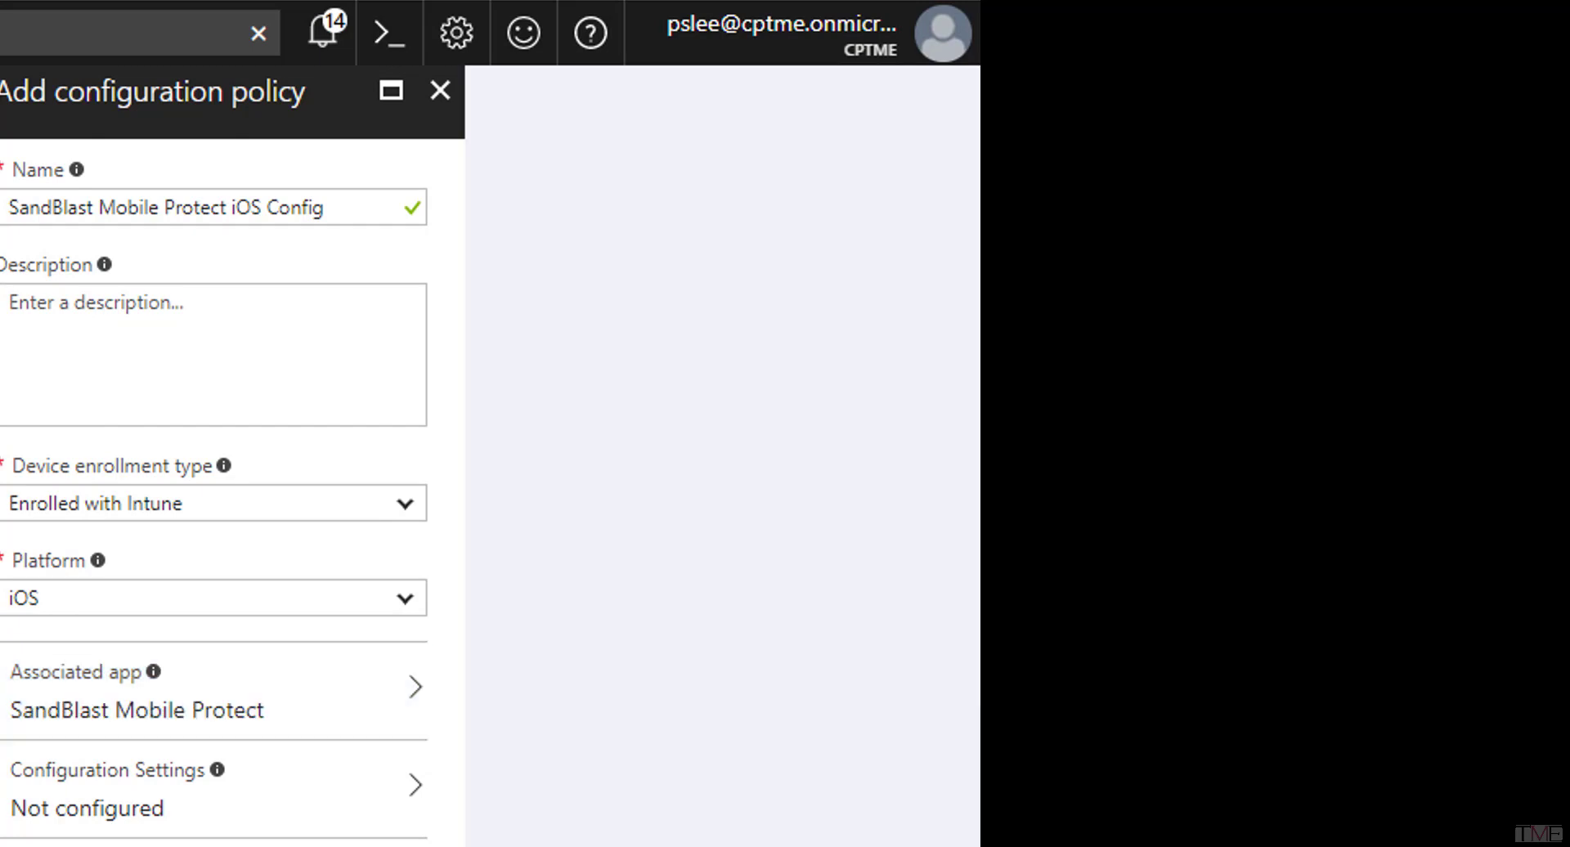
- Open the policy's configuration settings and set the configuration settings format to Enter XML data
left_click(157, 782)
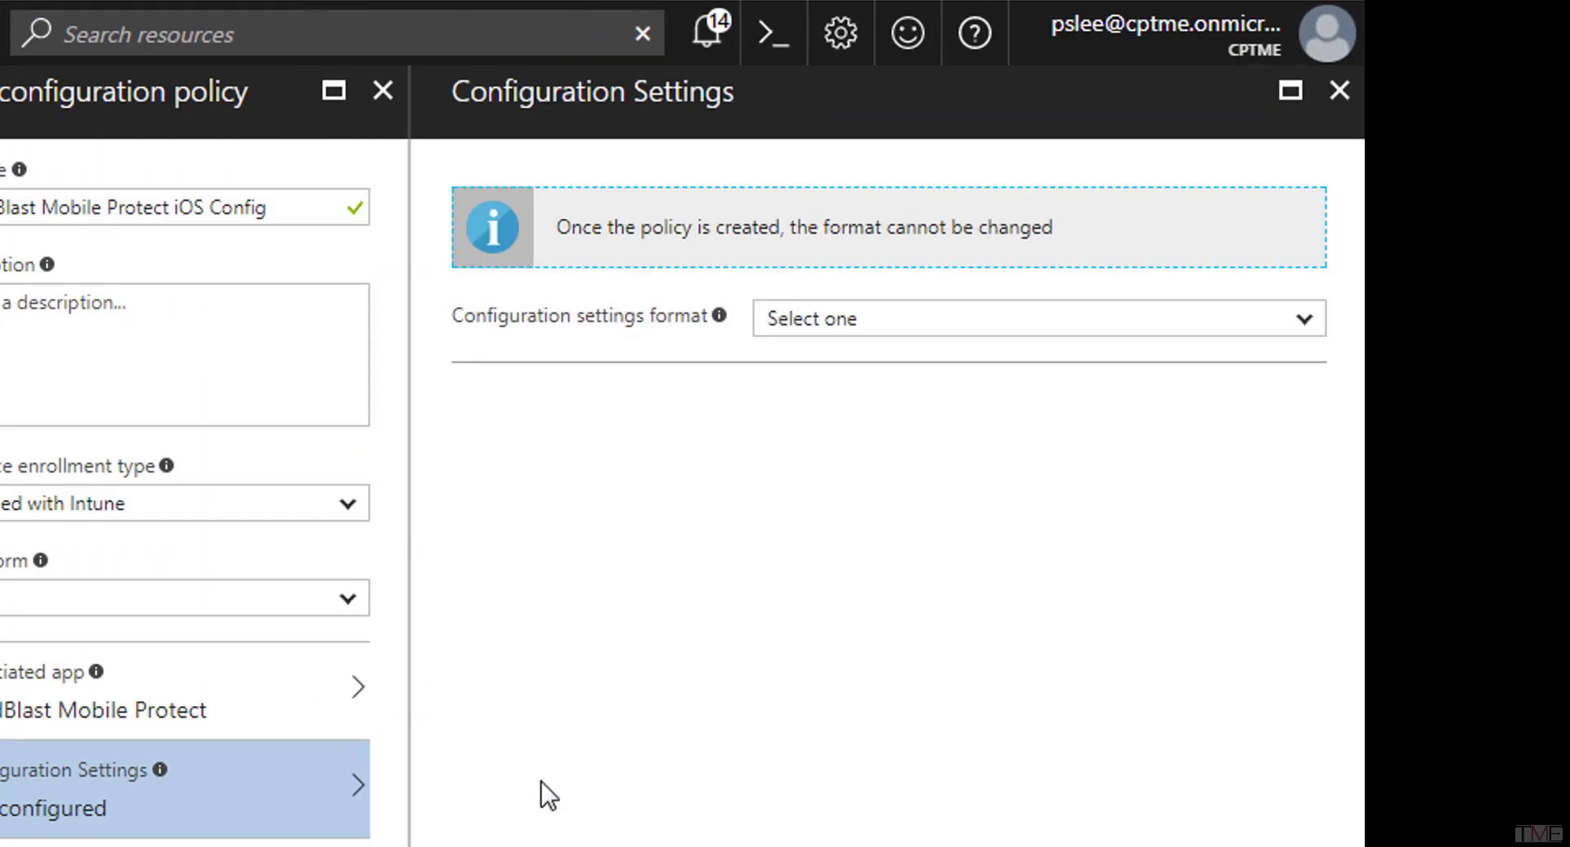
left_click(914, 321)
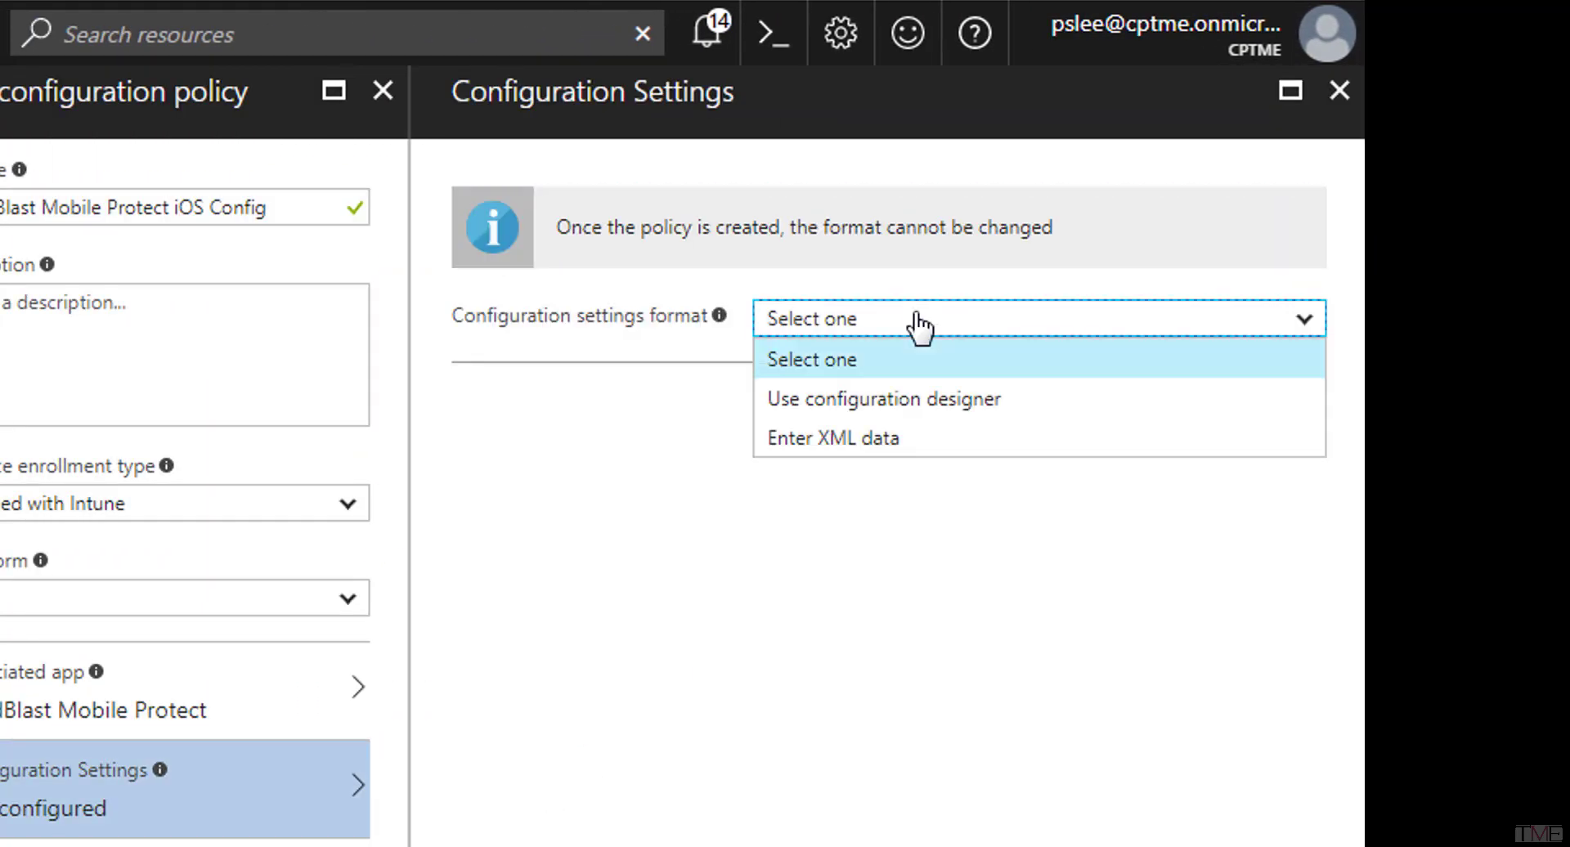
left_click(888, 442)
left_click(555, 632)
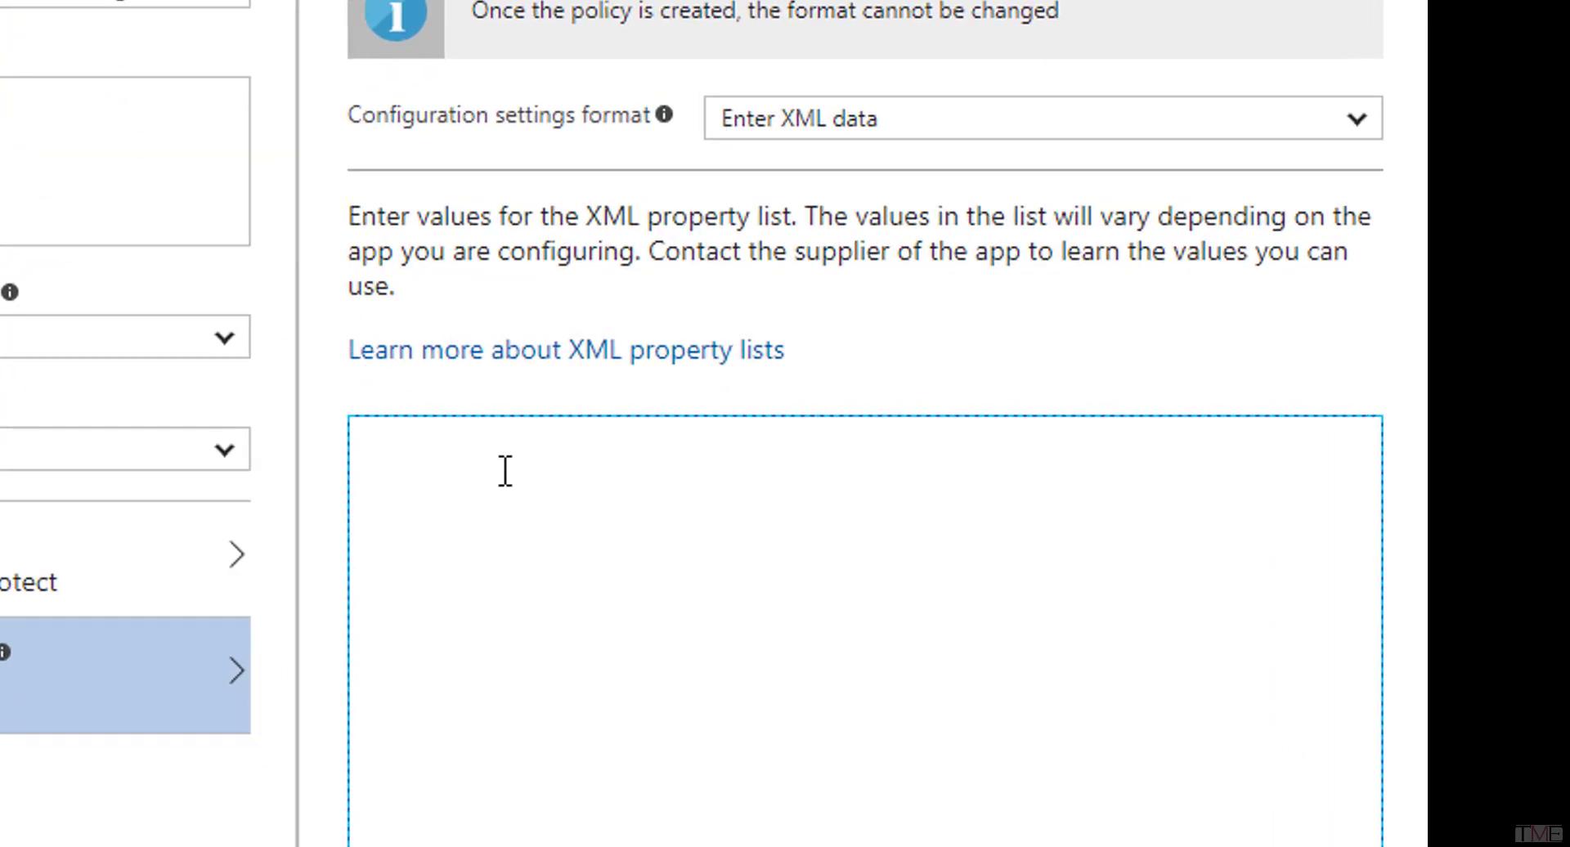
- Enter <dict><key>MDM</key><string>INTUNE</string></dict> as the XML property list, confirm the settings and add the policy
type("<d")
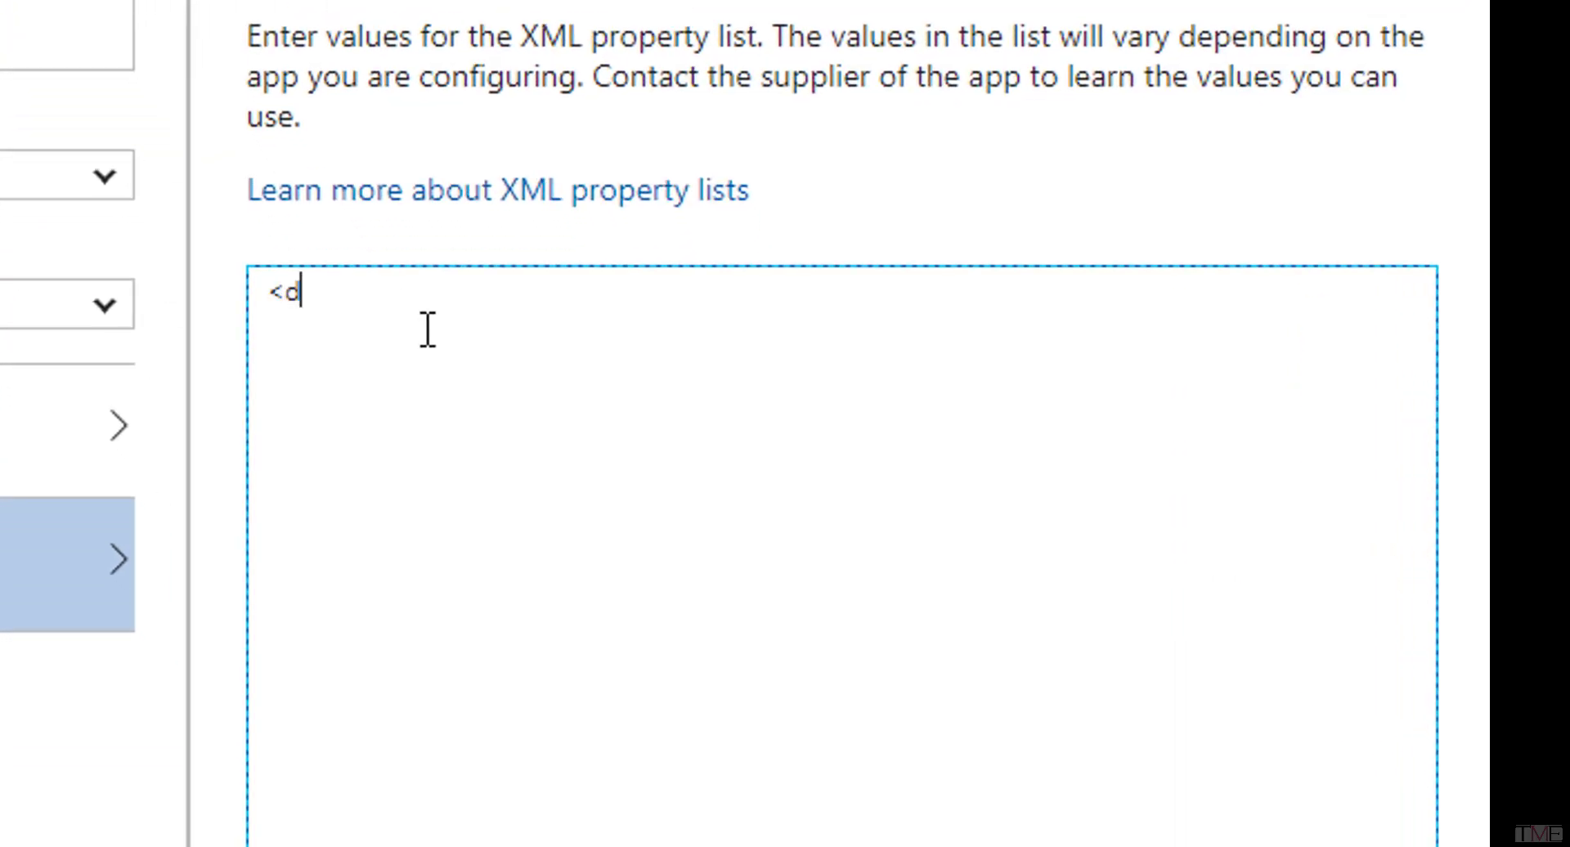
type("ict")
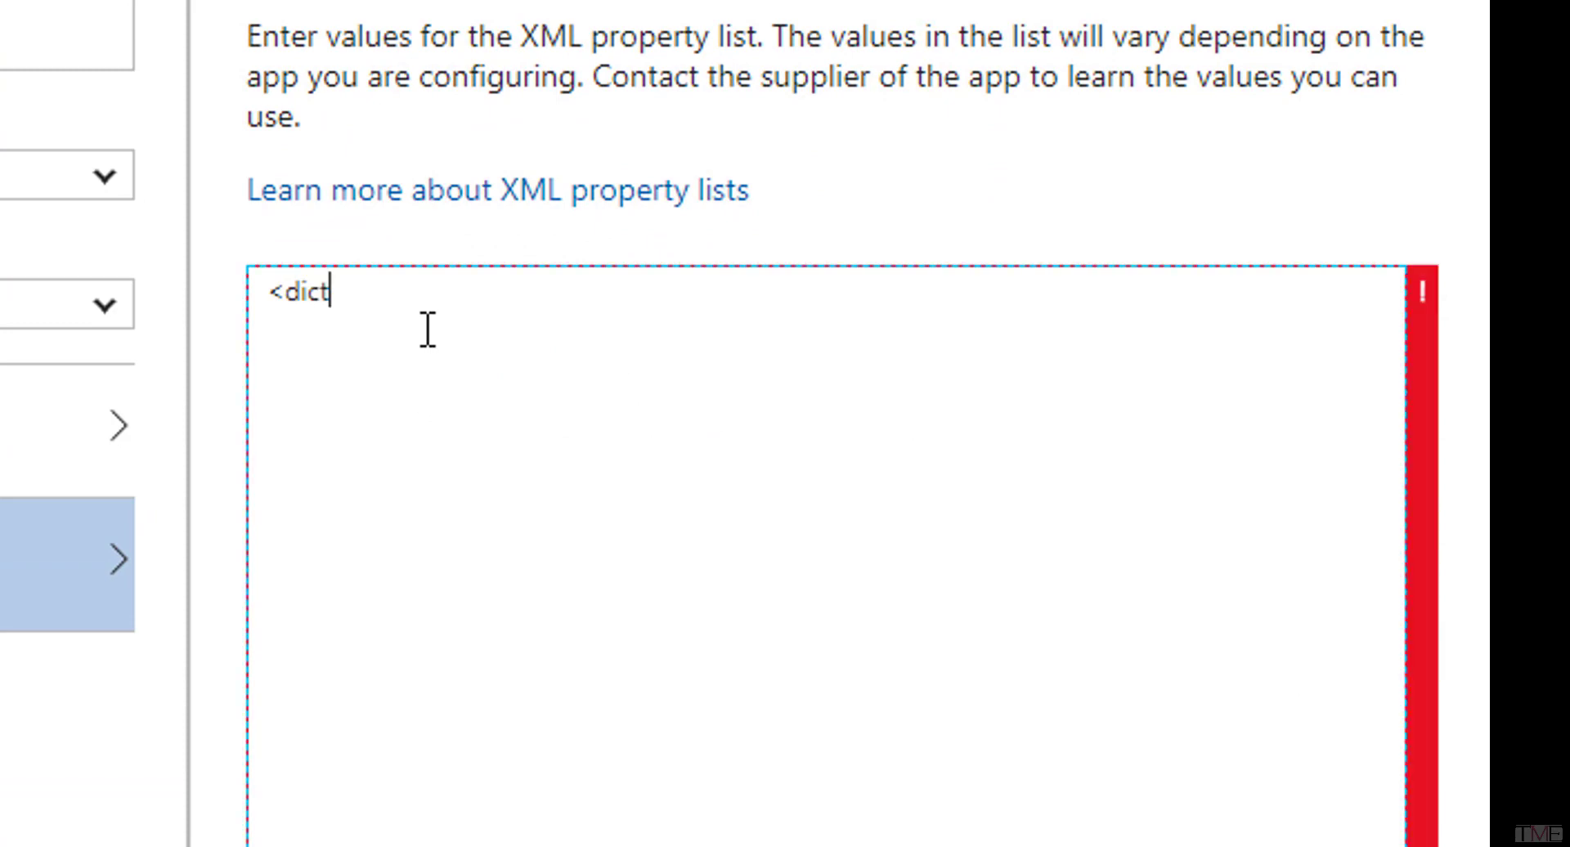
type(">")
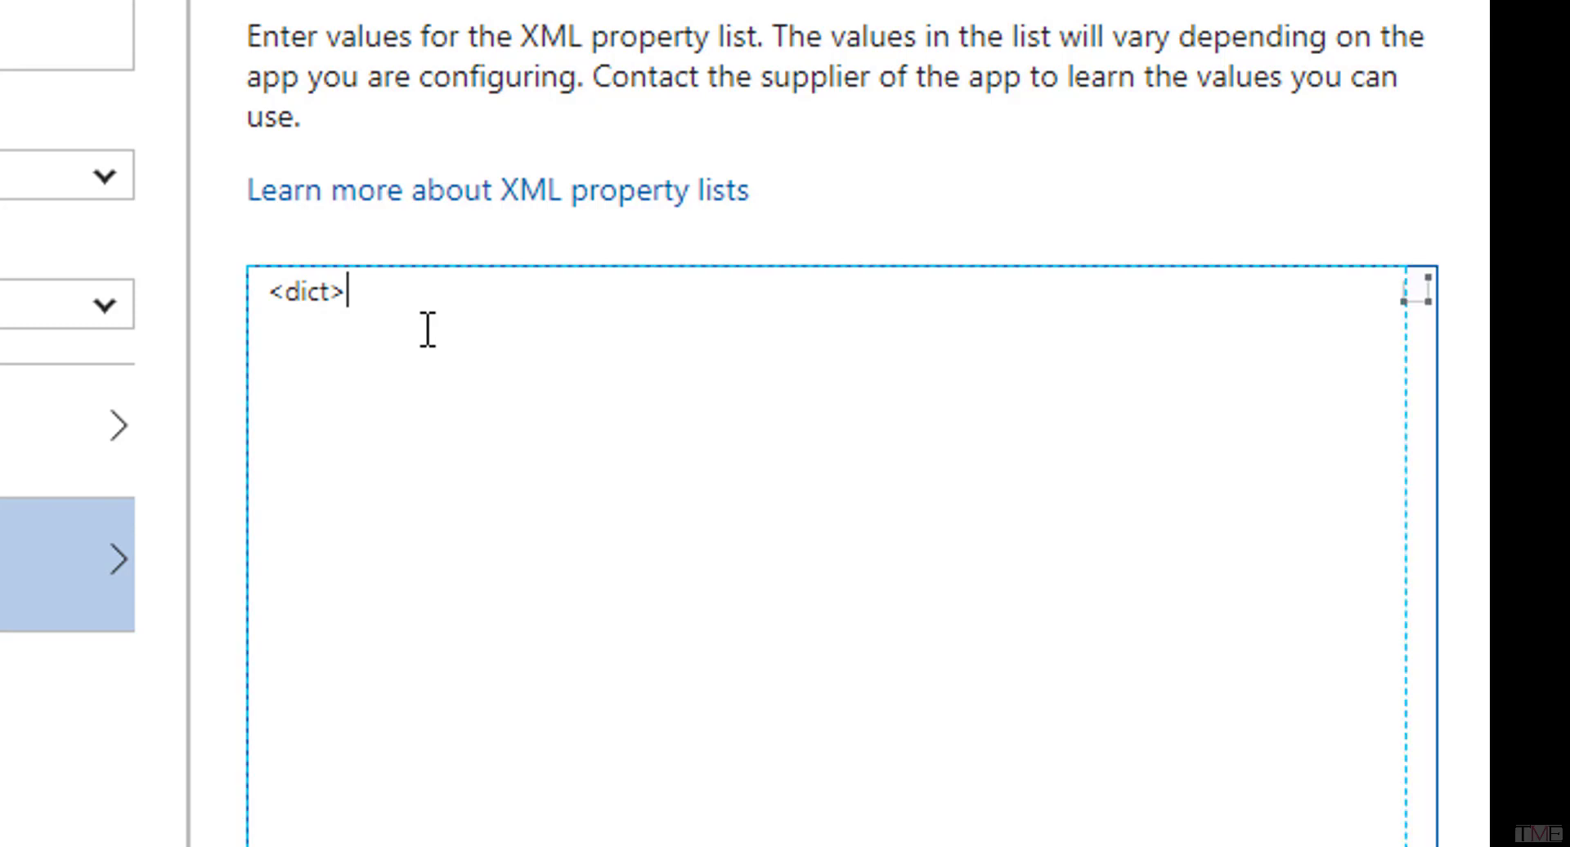
type("<")
type("ke")
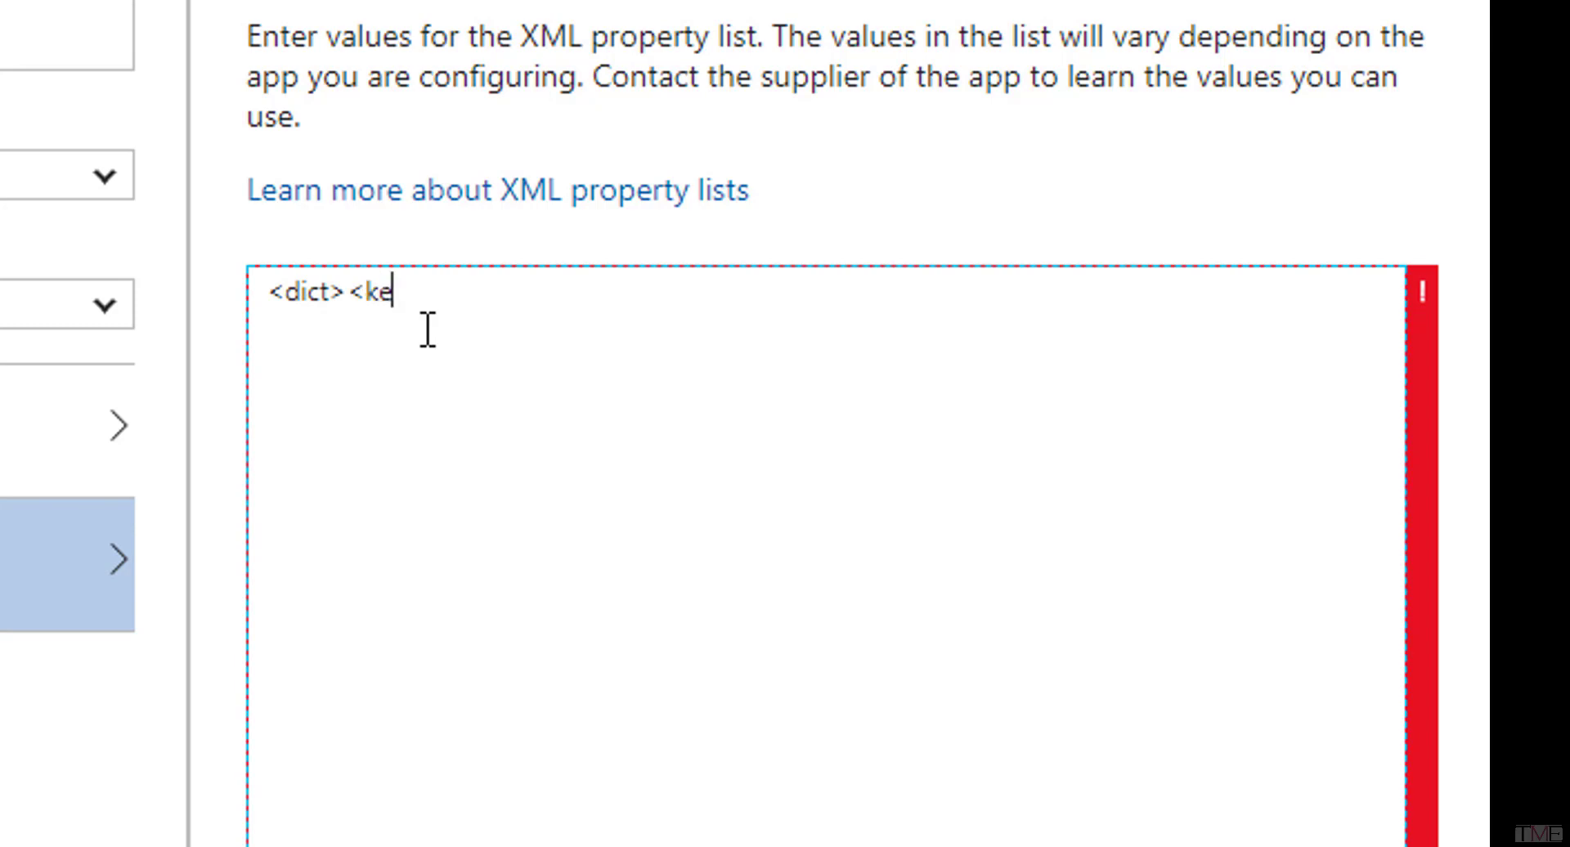
type("y>MDM")
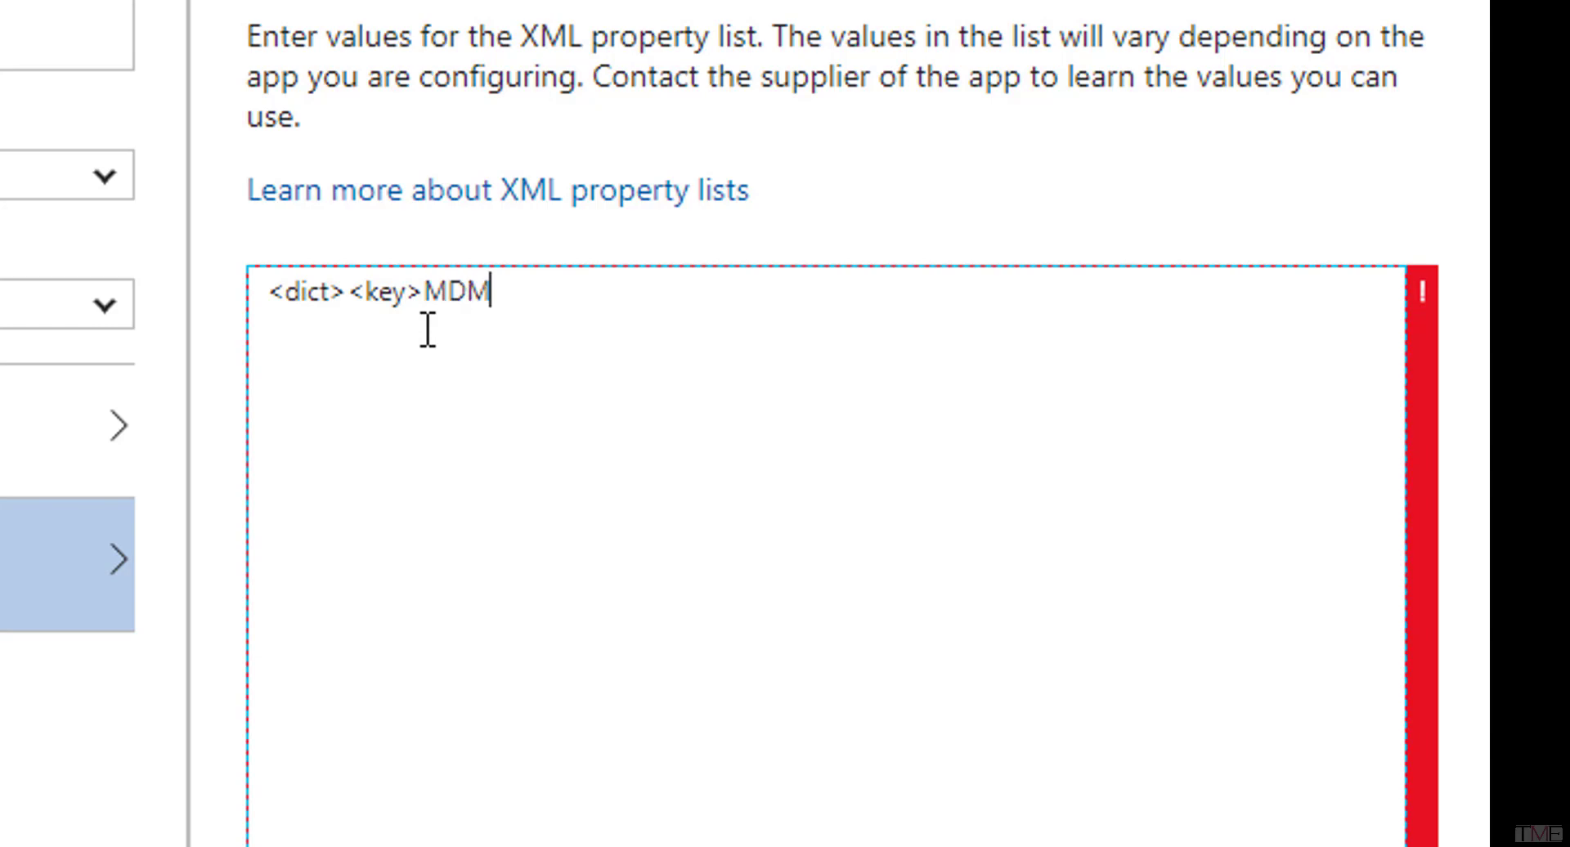
type("</key")
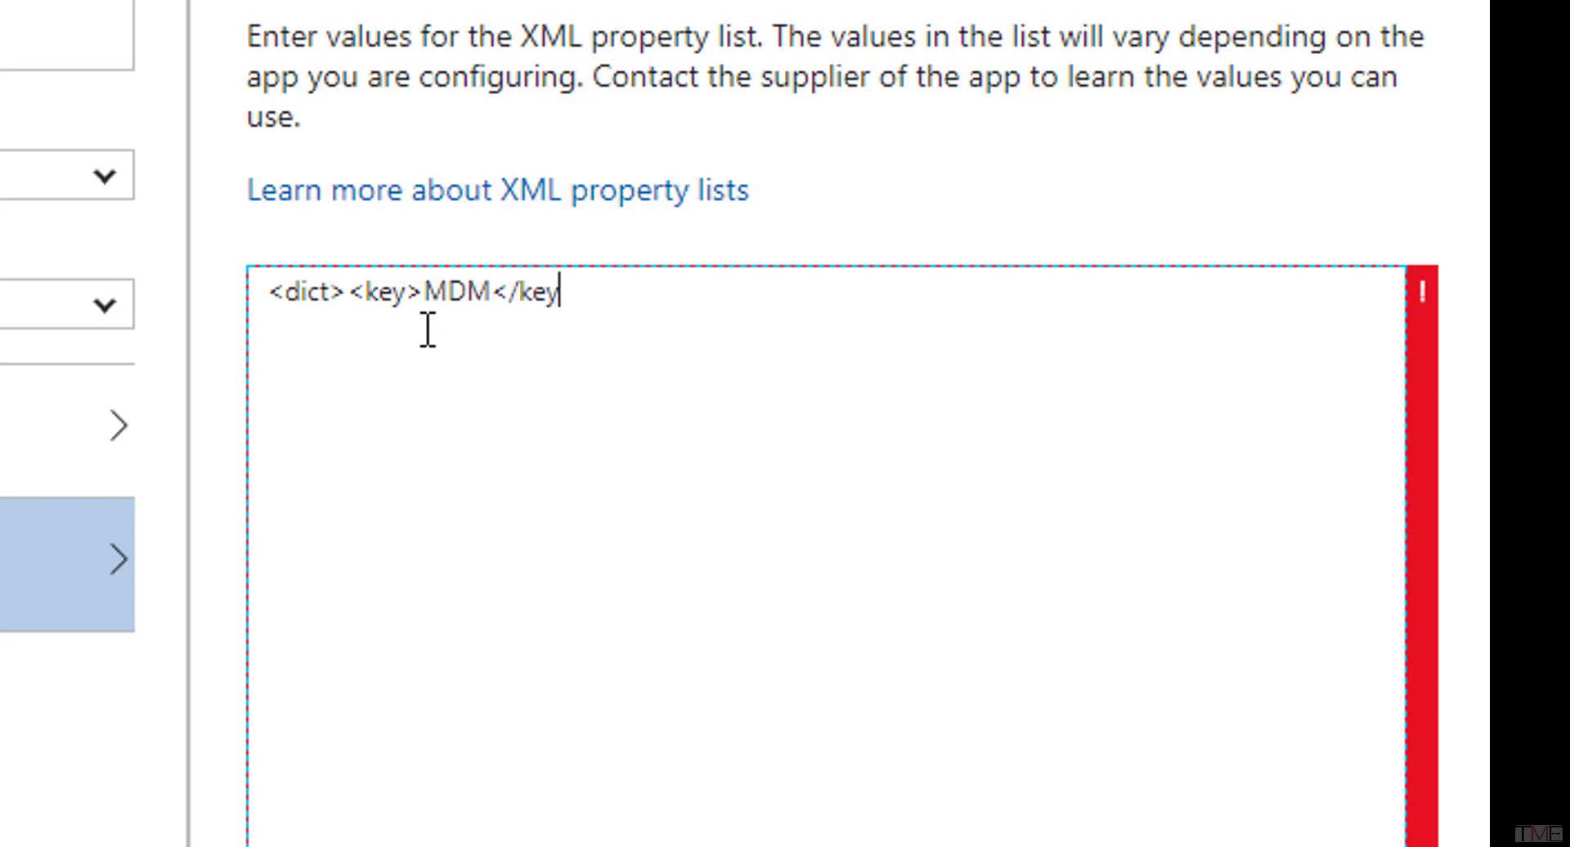
type("><string")
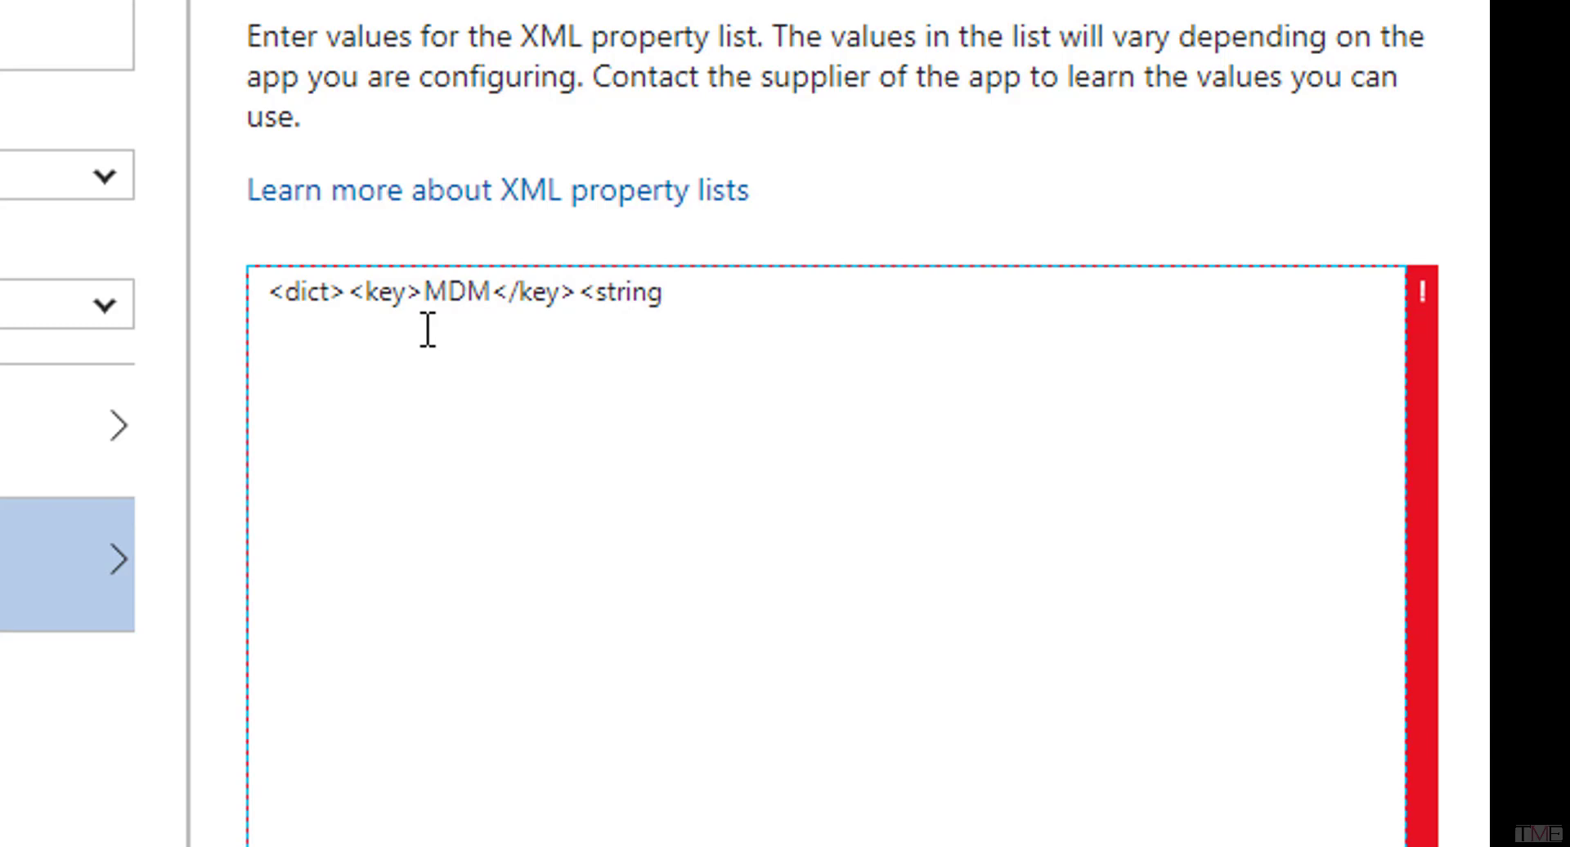
type(">INTUNE")
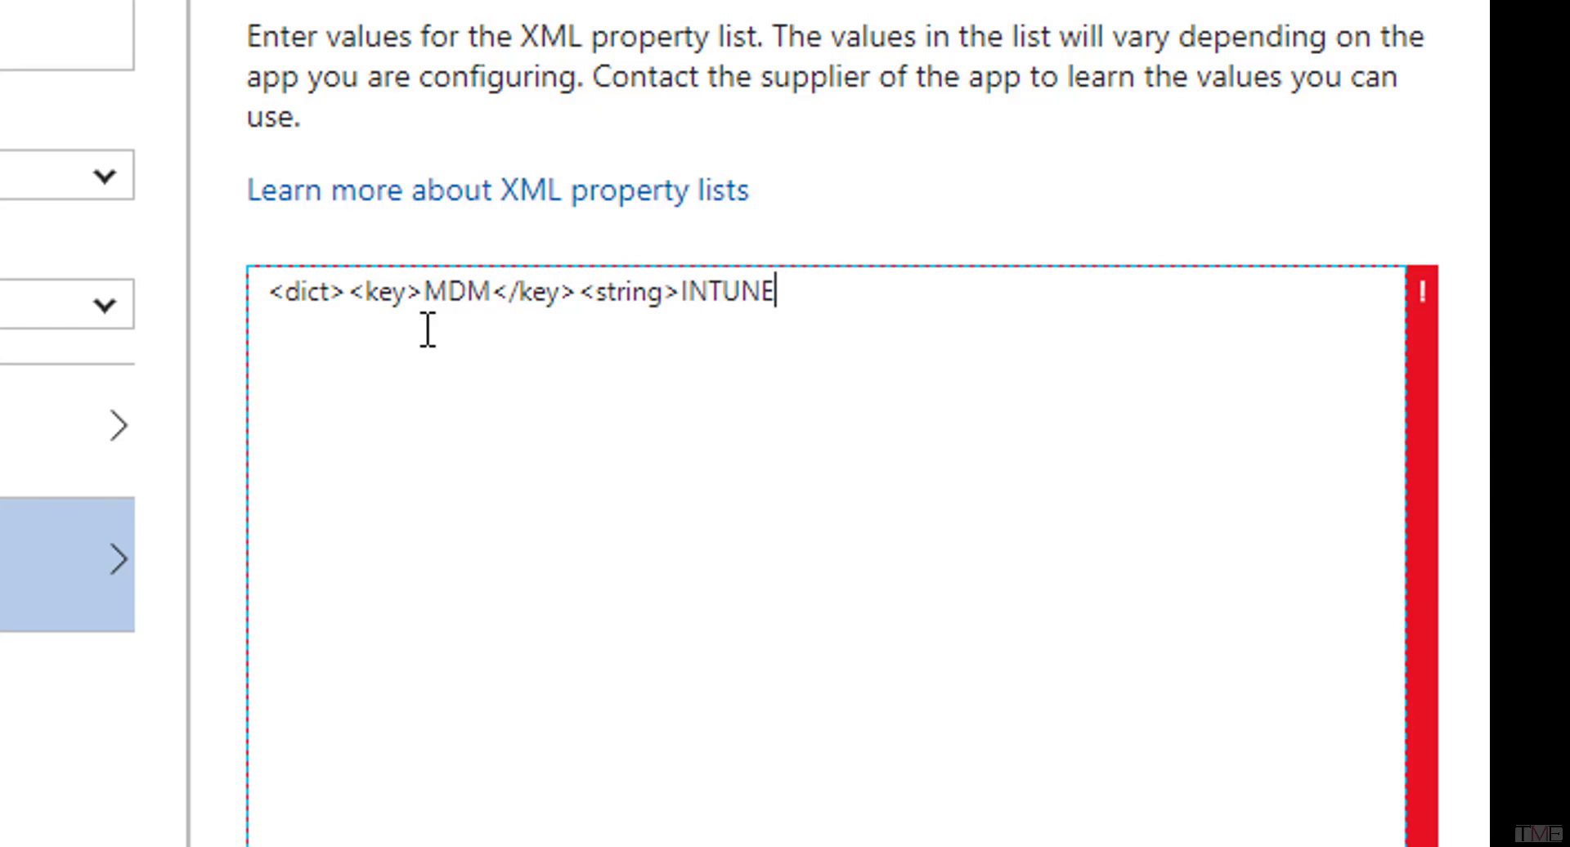
type("</string")
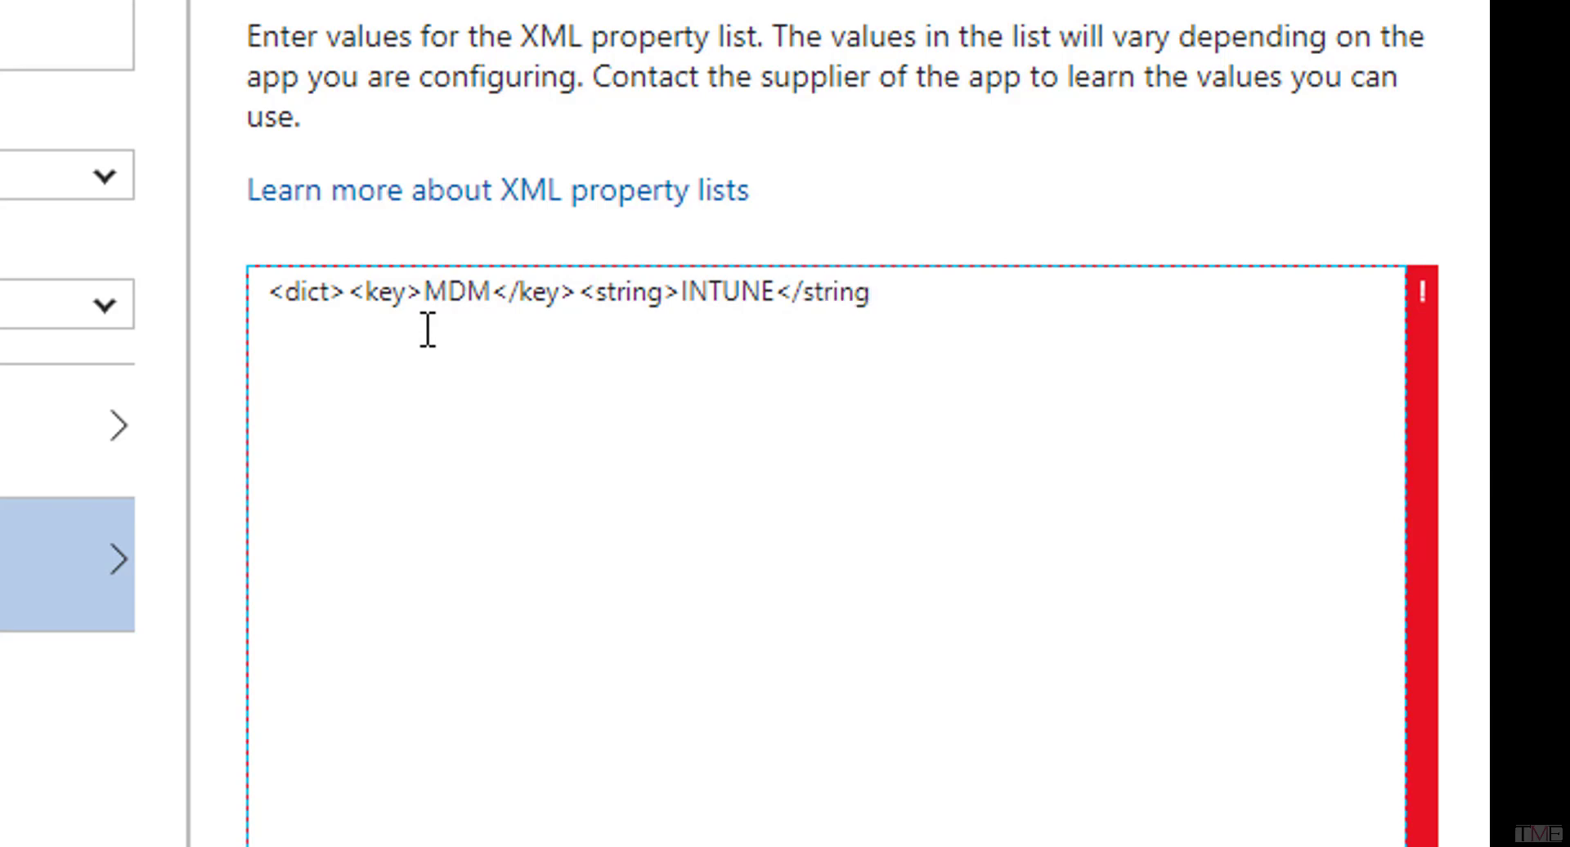
type("></dict>")
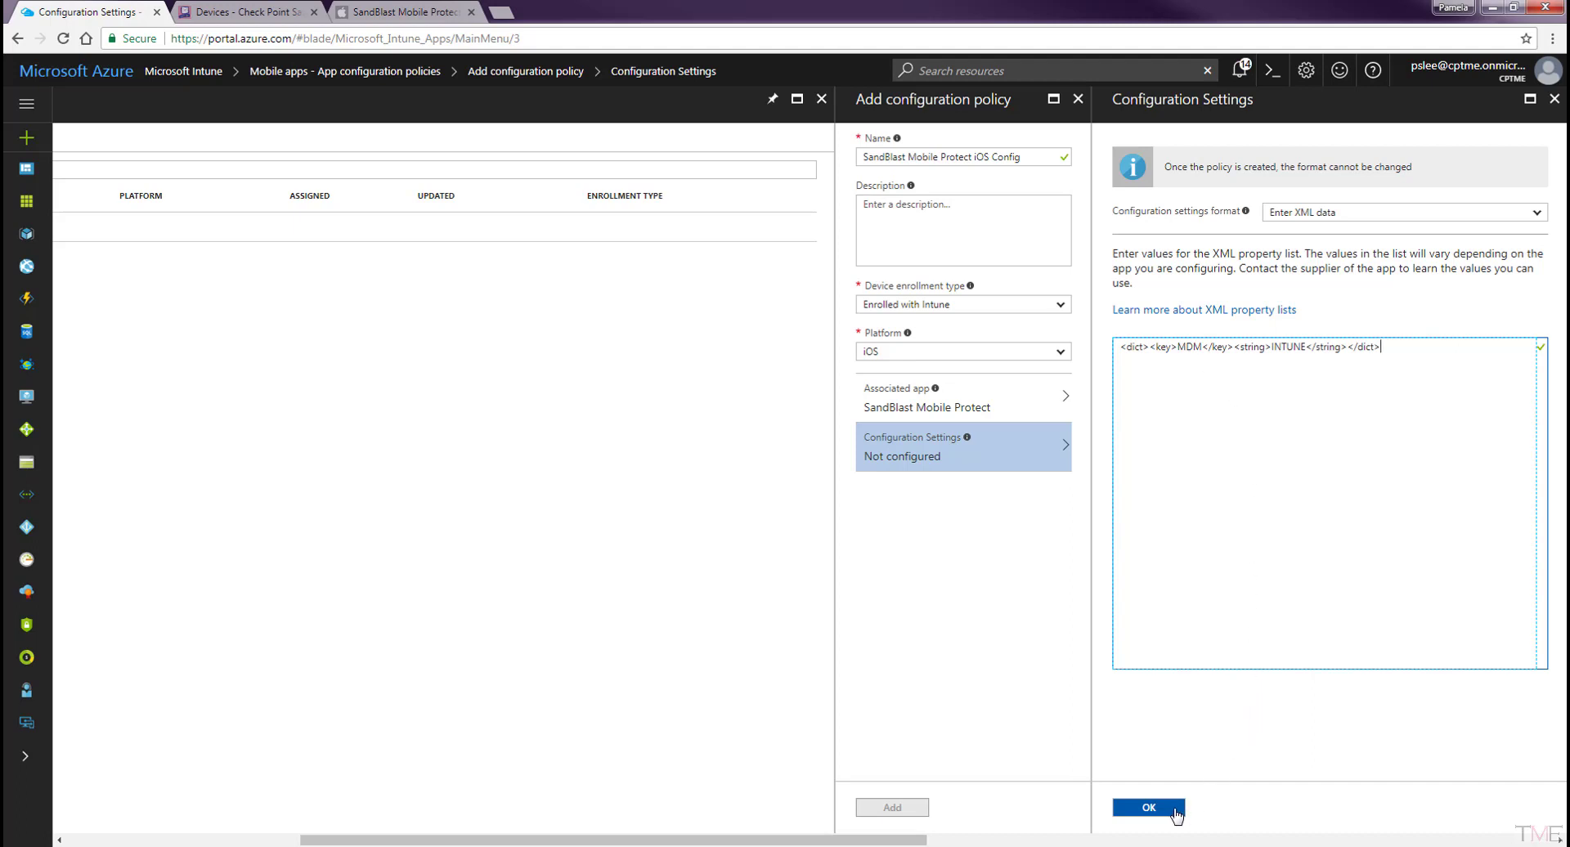
left_click(1164, 810)
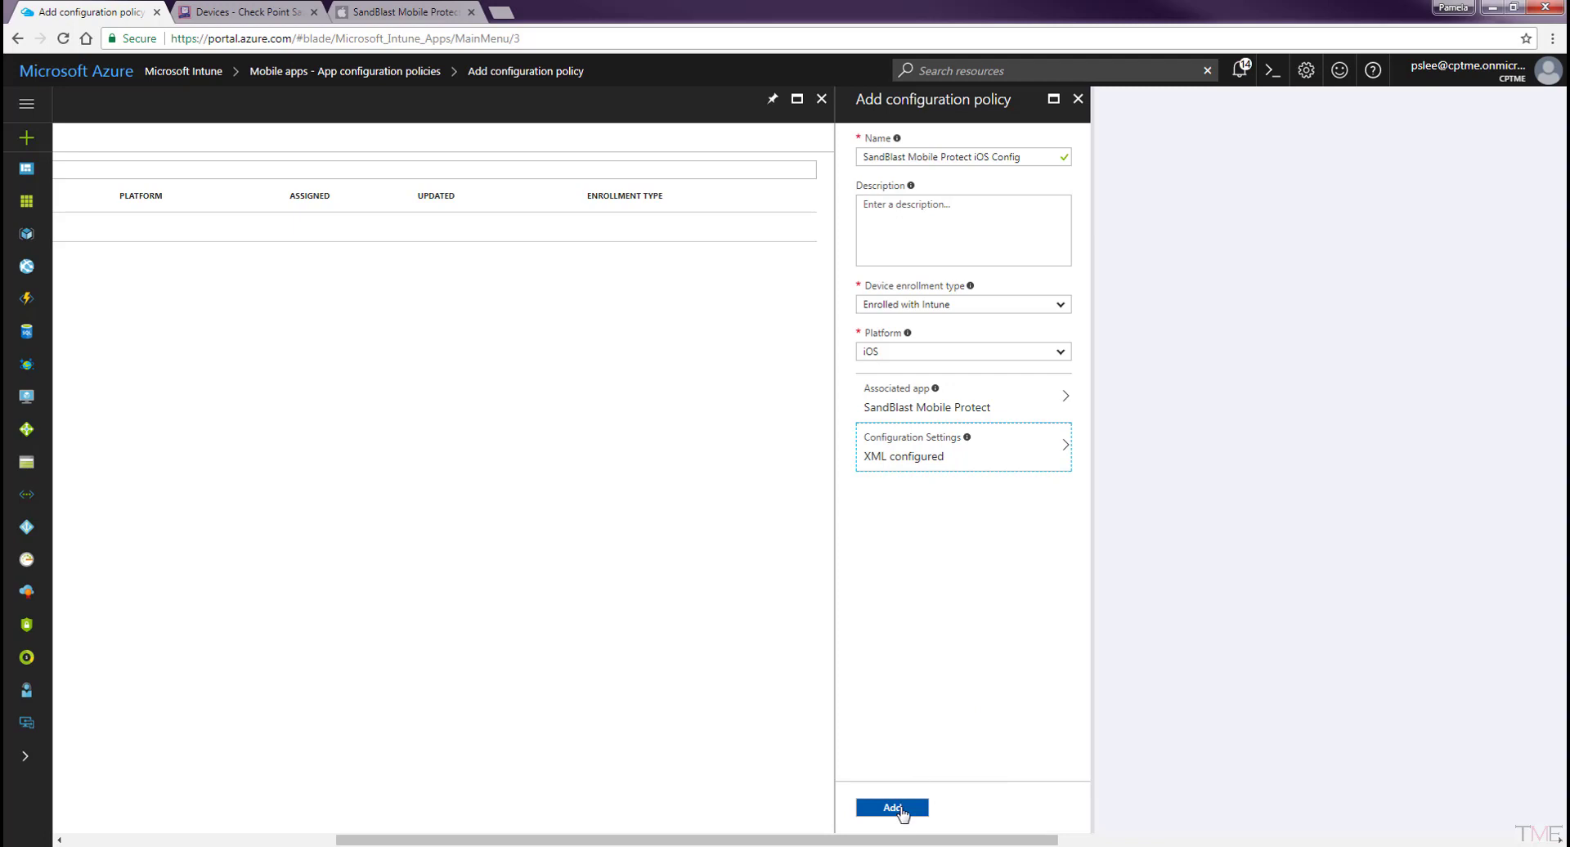
left_click(899, 809)
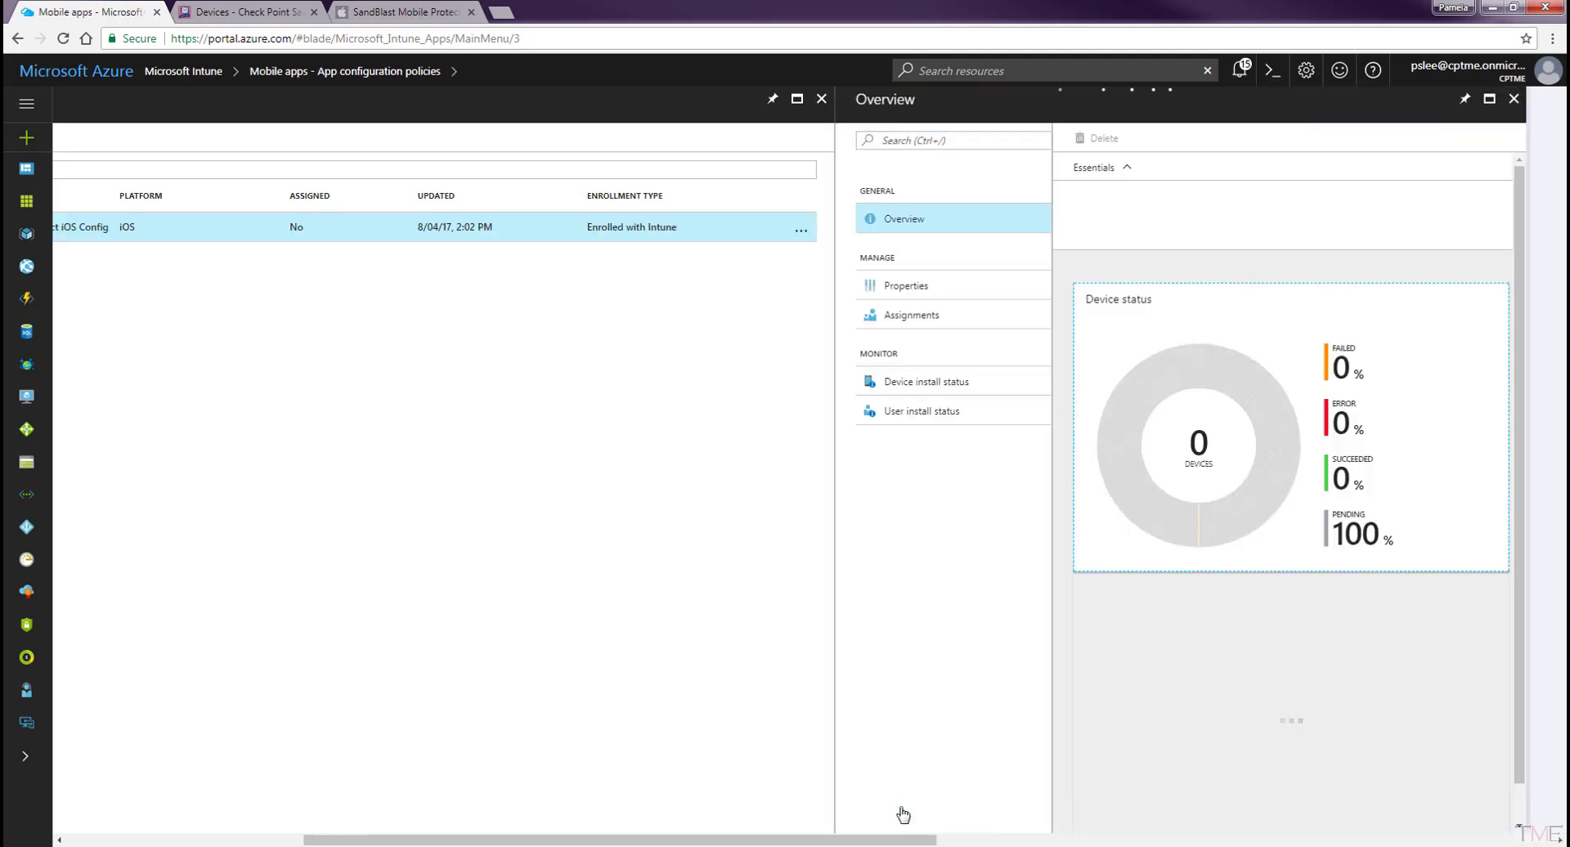
- Assign the SandBlast Mobile Protect iOS Config policy to the SBM_Users group, save it and return to the policies list
left_click(909, 315)
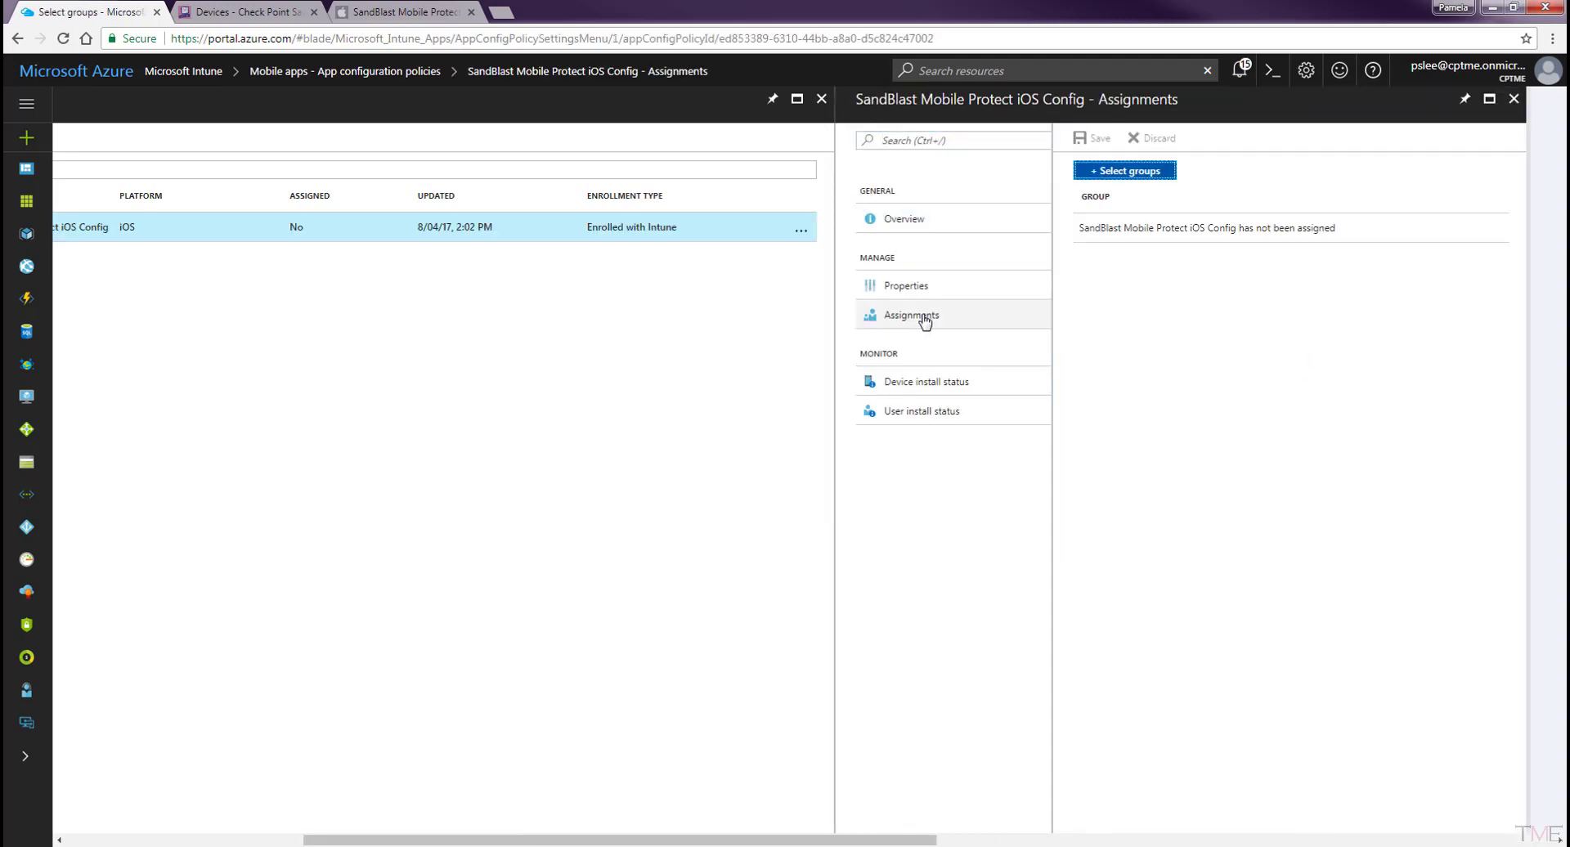
left_click(1155, 172)
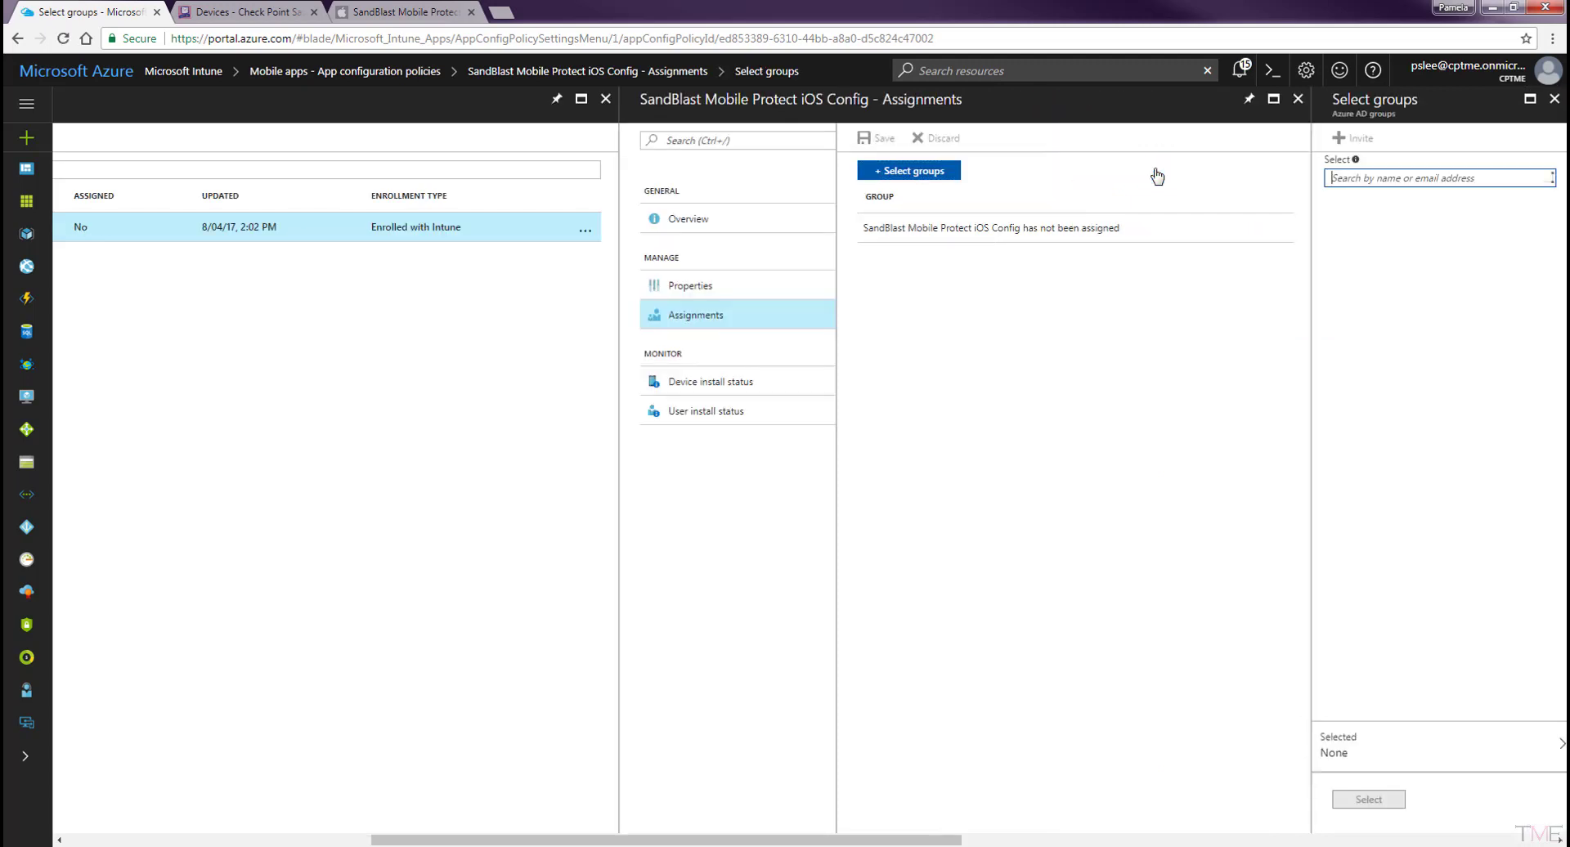
left_click(1439, 233)
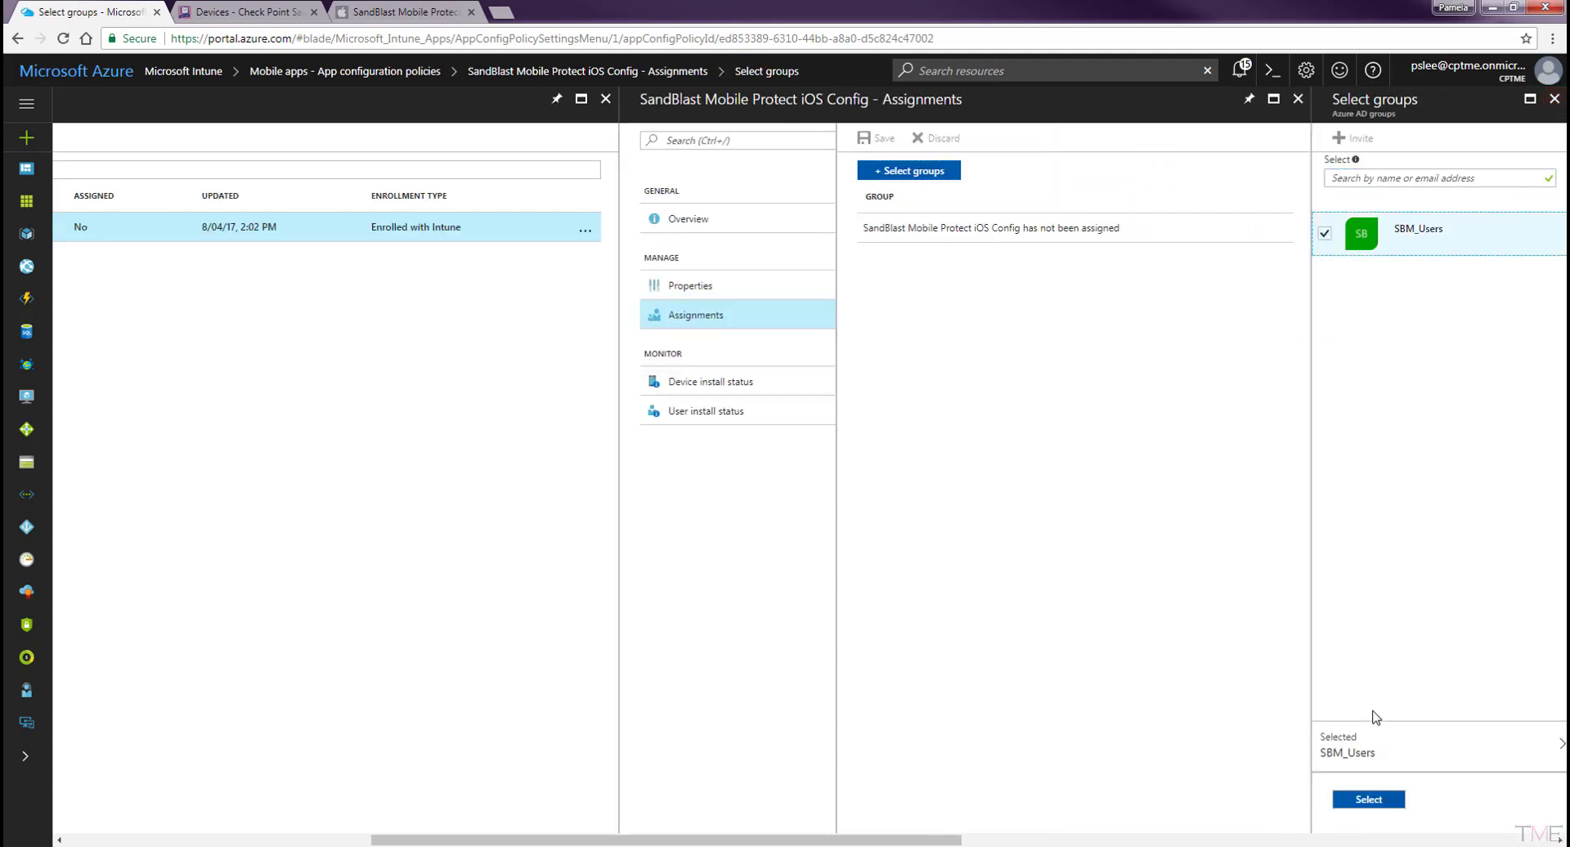
left_click(1368, 799)
left_click(897, 143)
left_click(1297, 99)
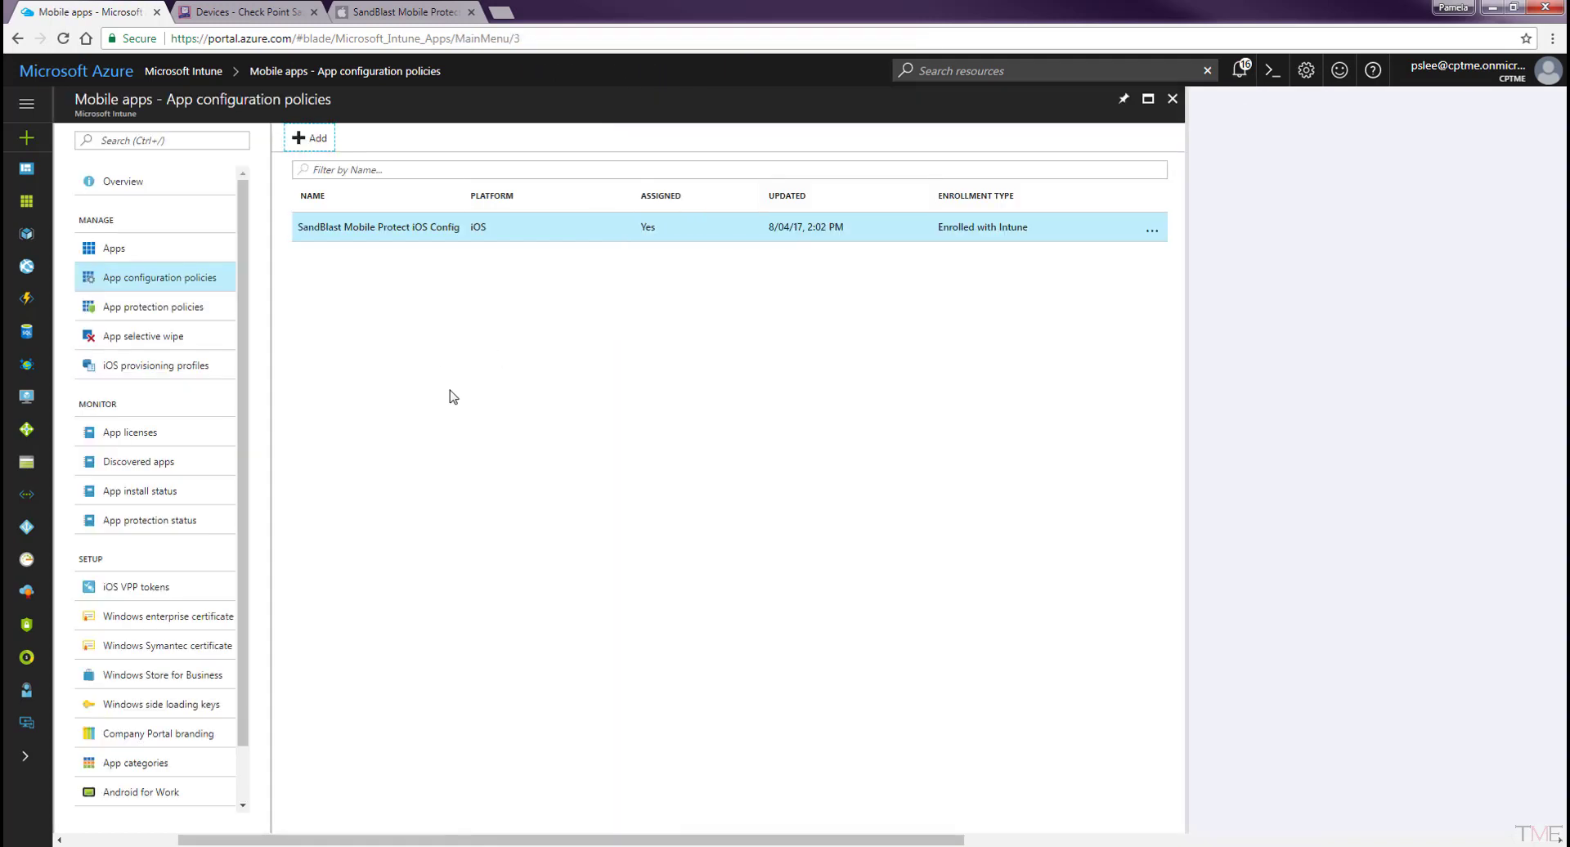
- Add the SBM_Users group to the assignments of the iOS line-of-business app SandBlast Mobile Protect
left_click(165, 251)
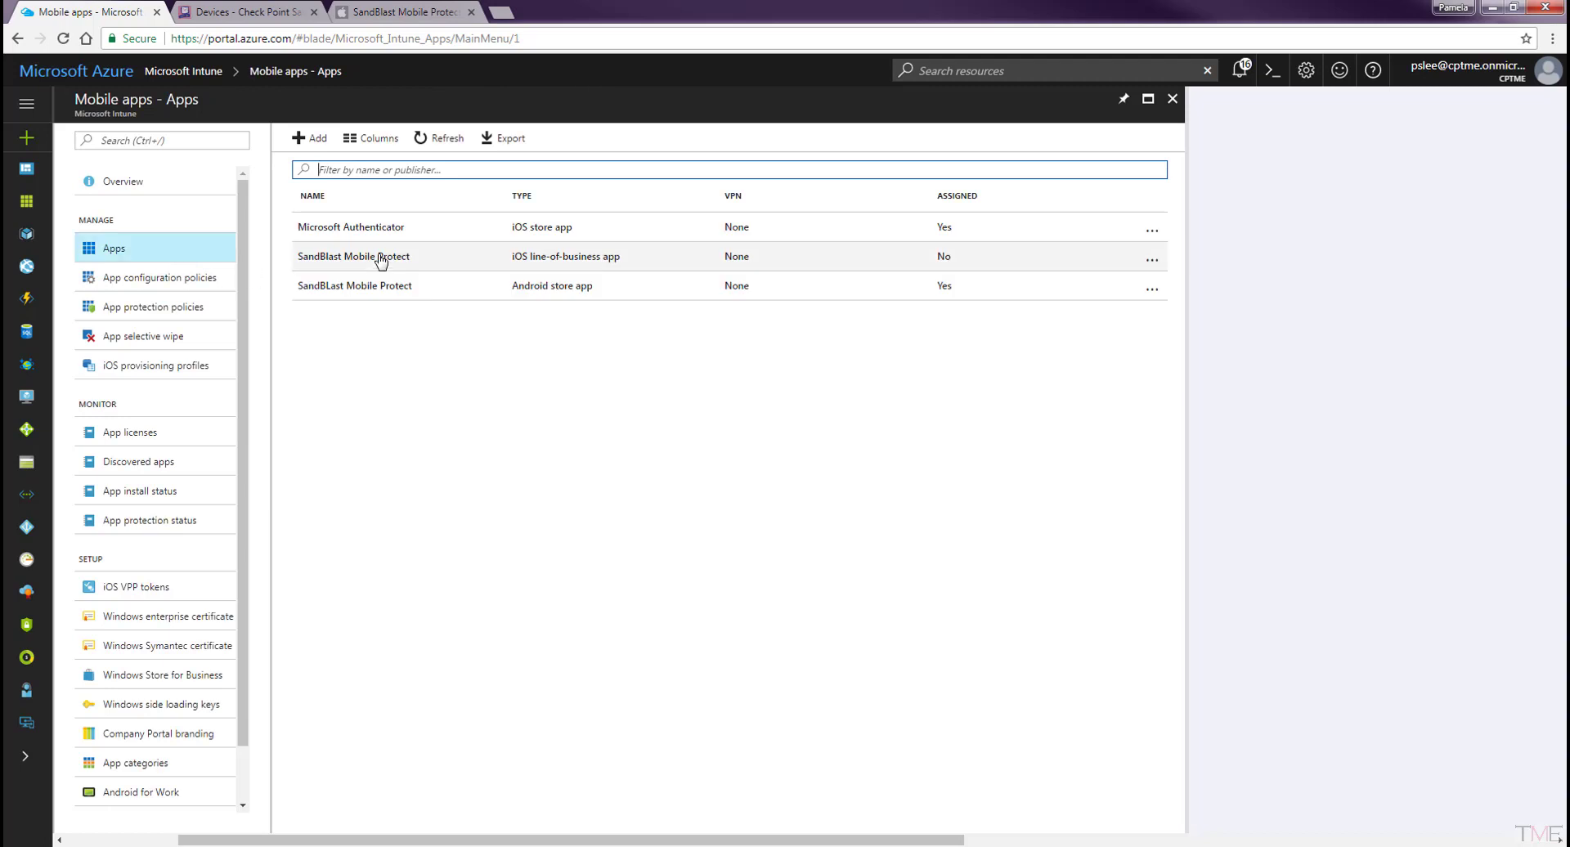
left_click(380, 260)
left_click(948, 316)
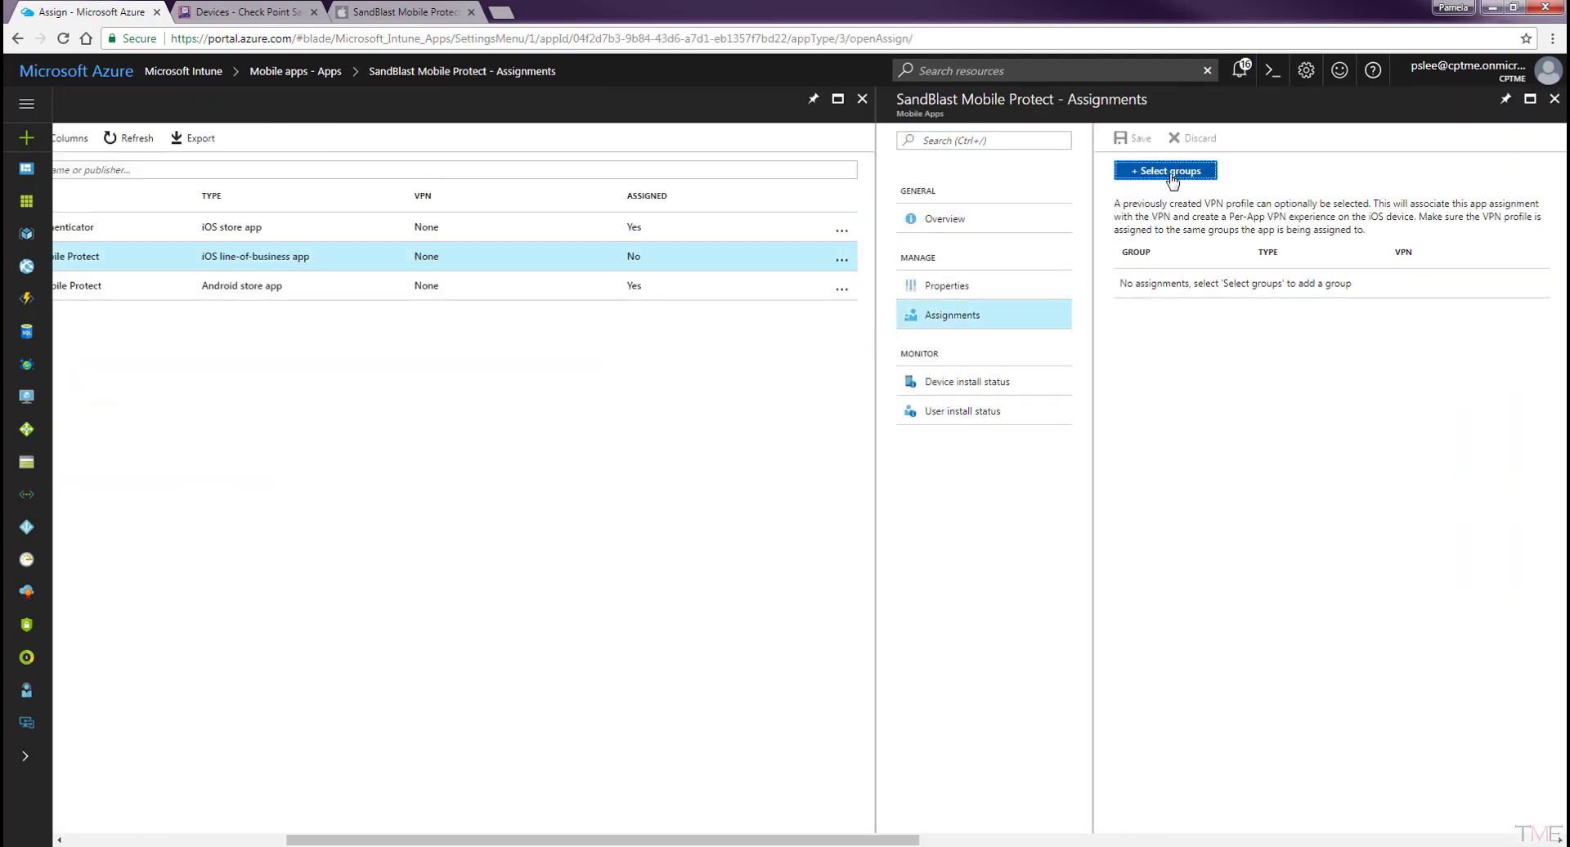
left_click(1172, 178)
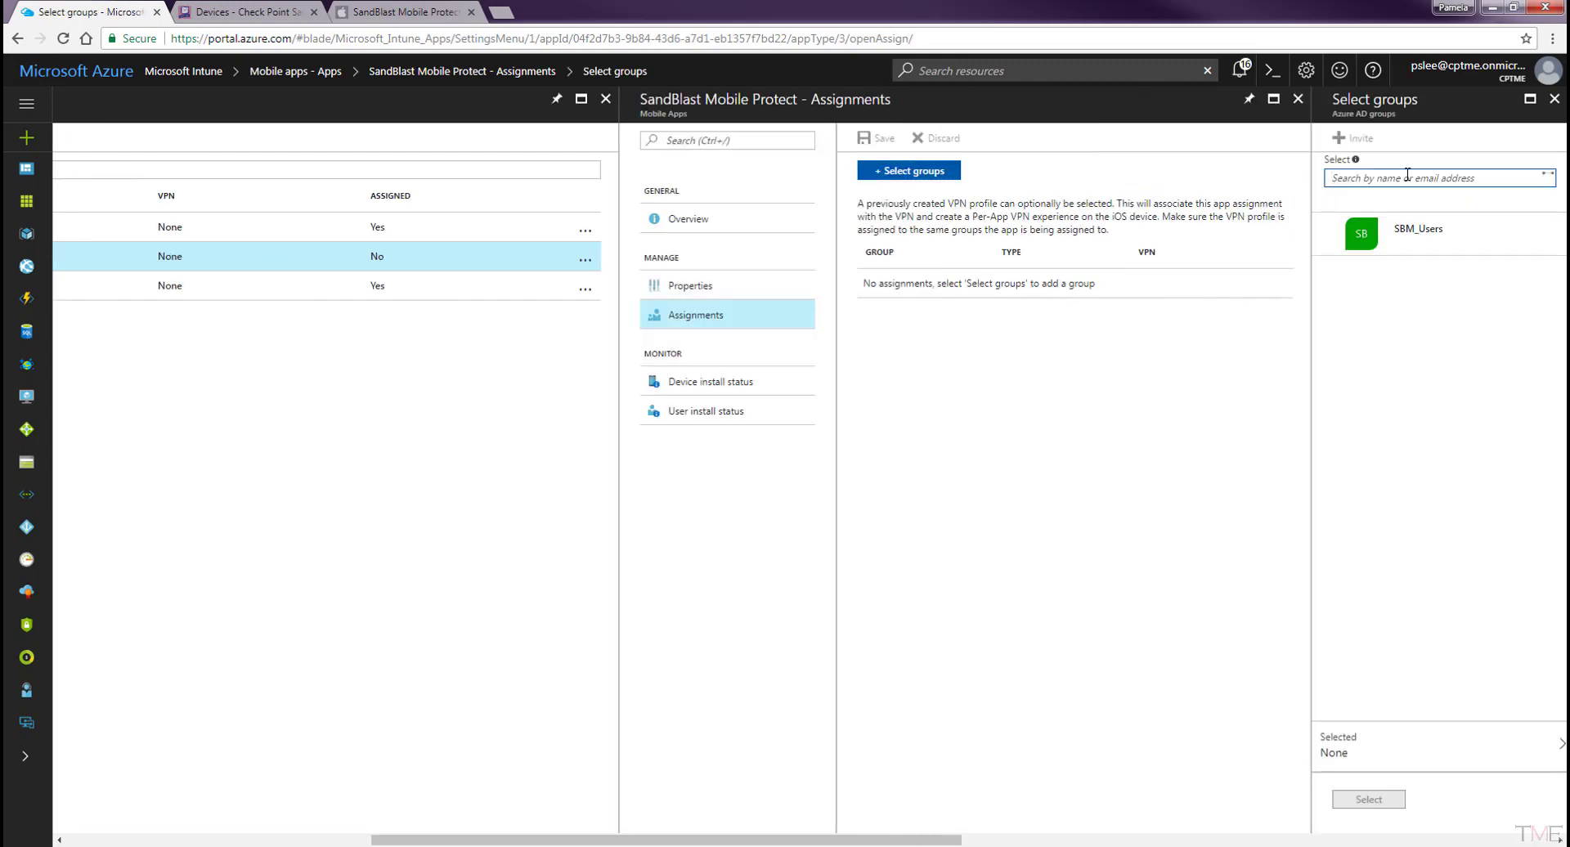
left_click(1324, 235)
left_click(1366, 799)
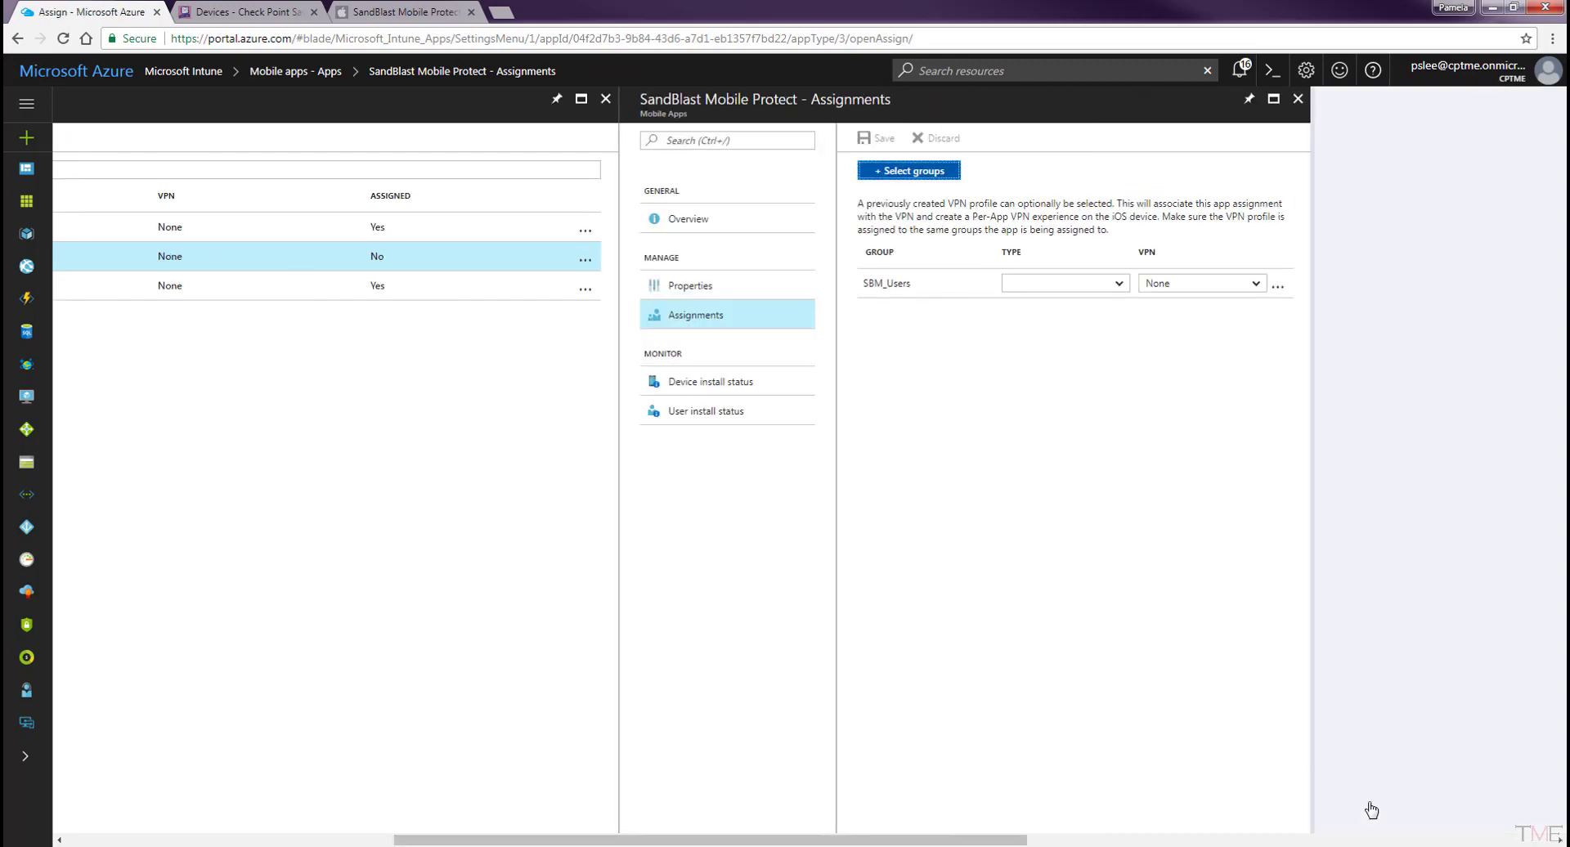
- Set the SBM_Users assignment type to Required, save it and refresh the apps list
left_click(1119, 286)
left_click(988, 343)
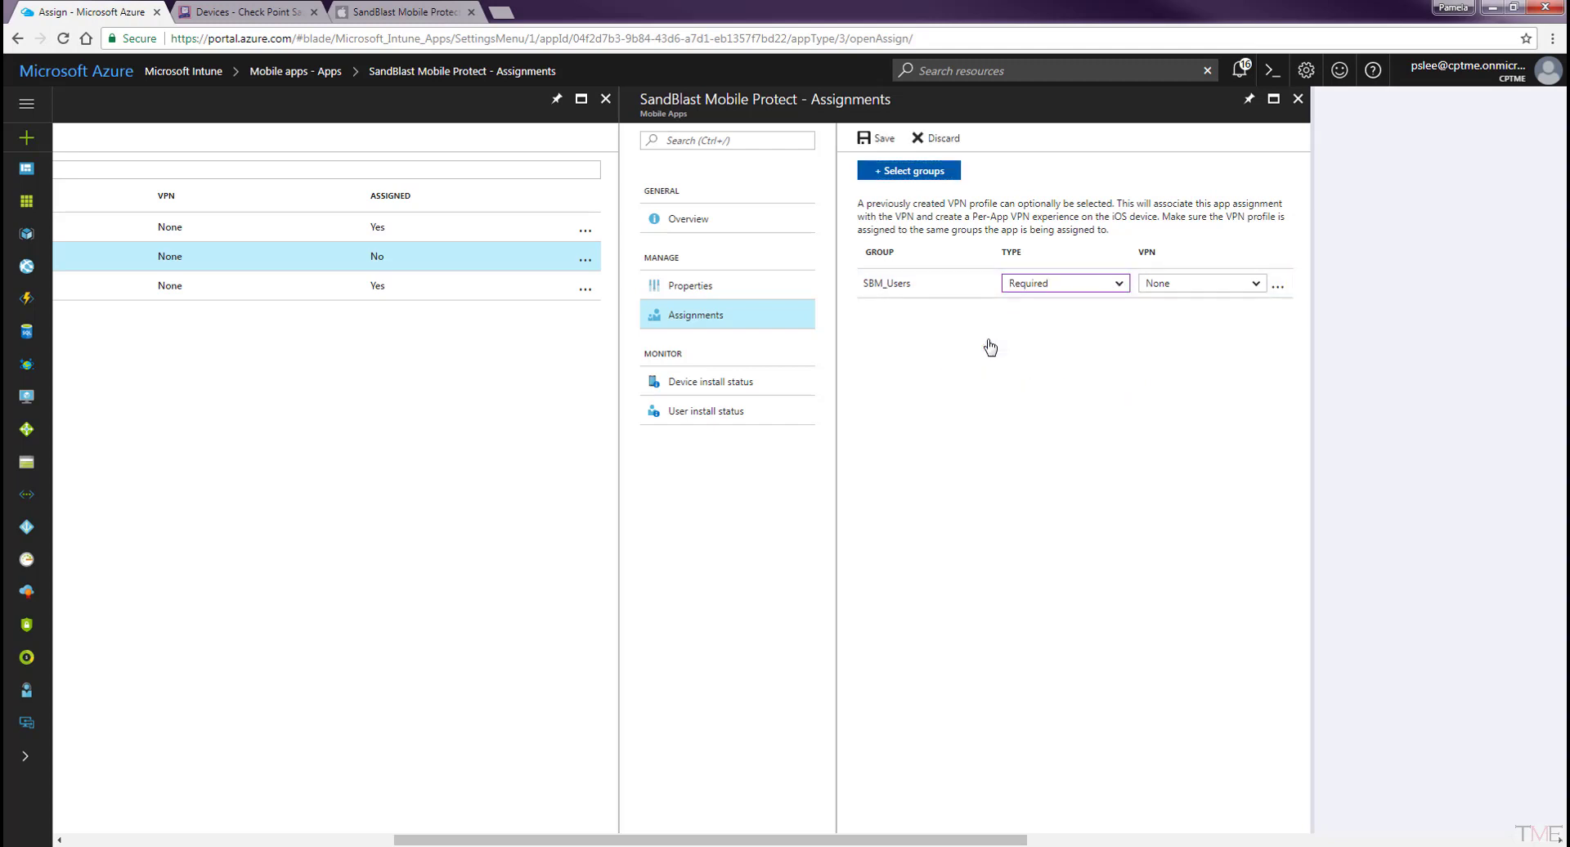
left_click(880, 140)
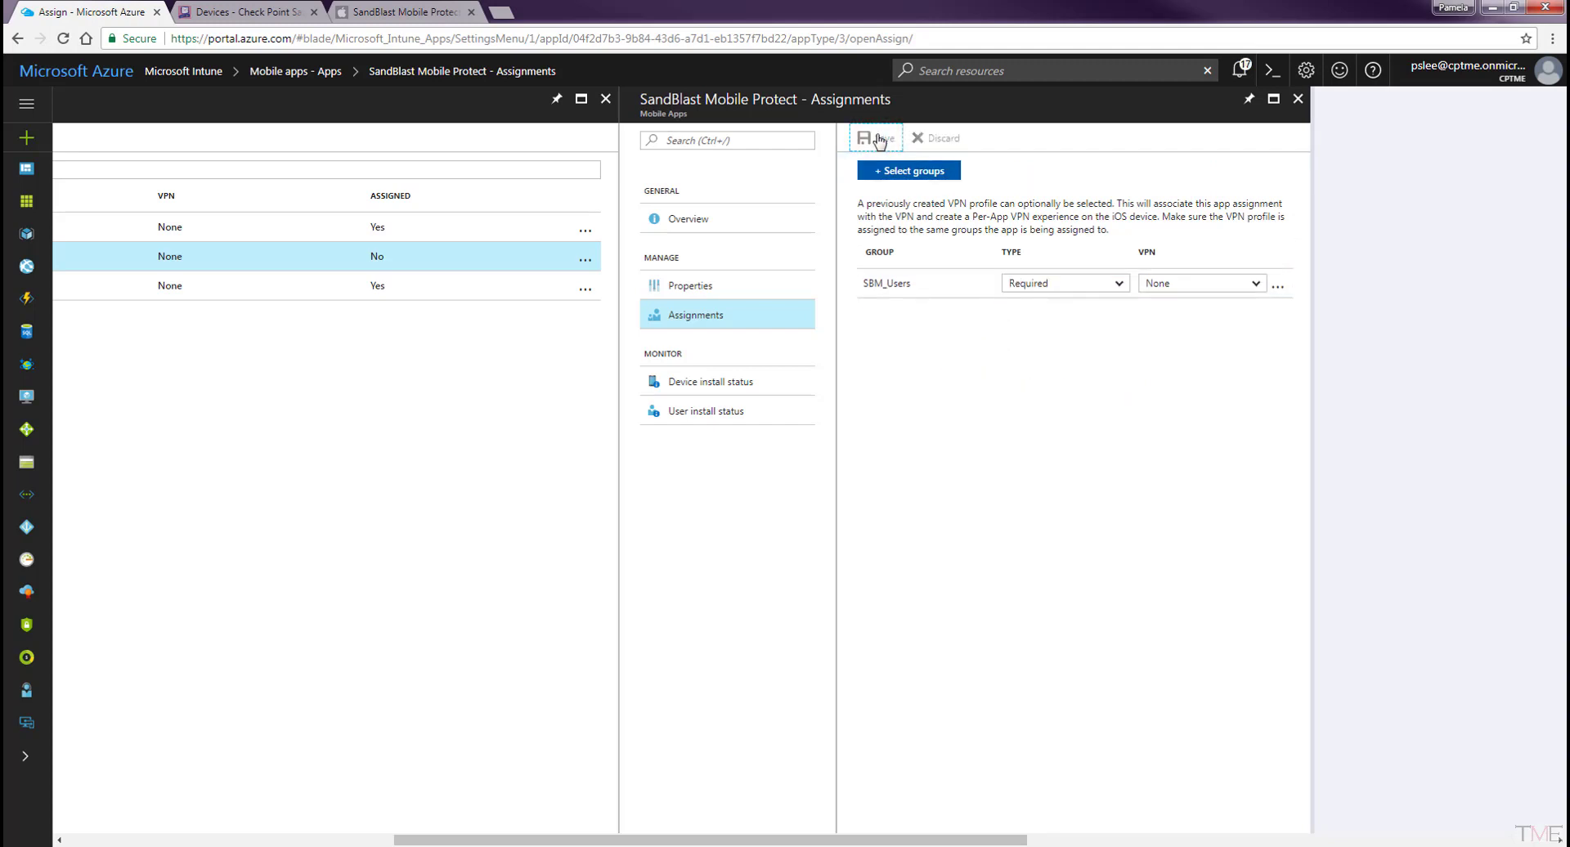
left_click(1297, 98)
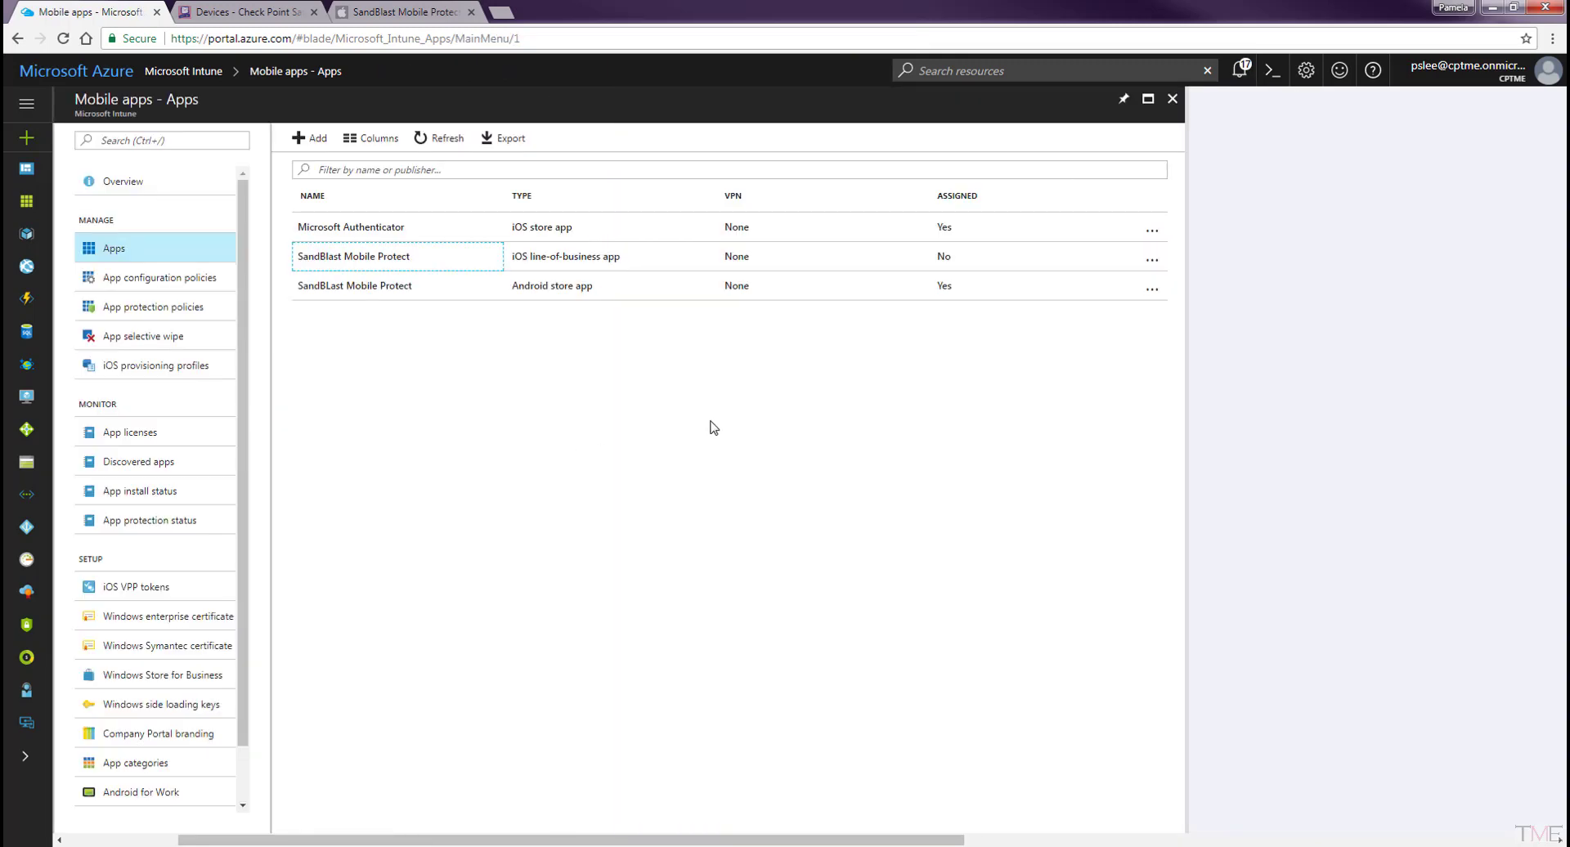
left_click(445, 139)
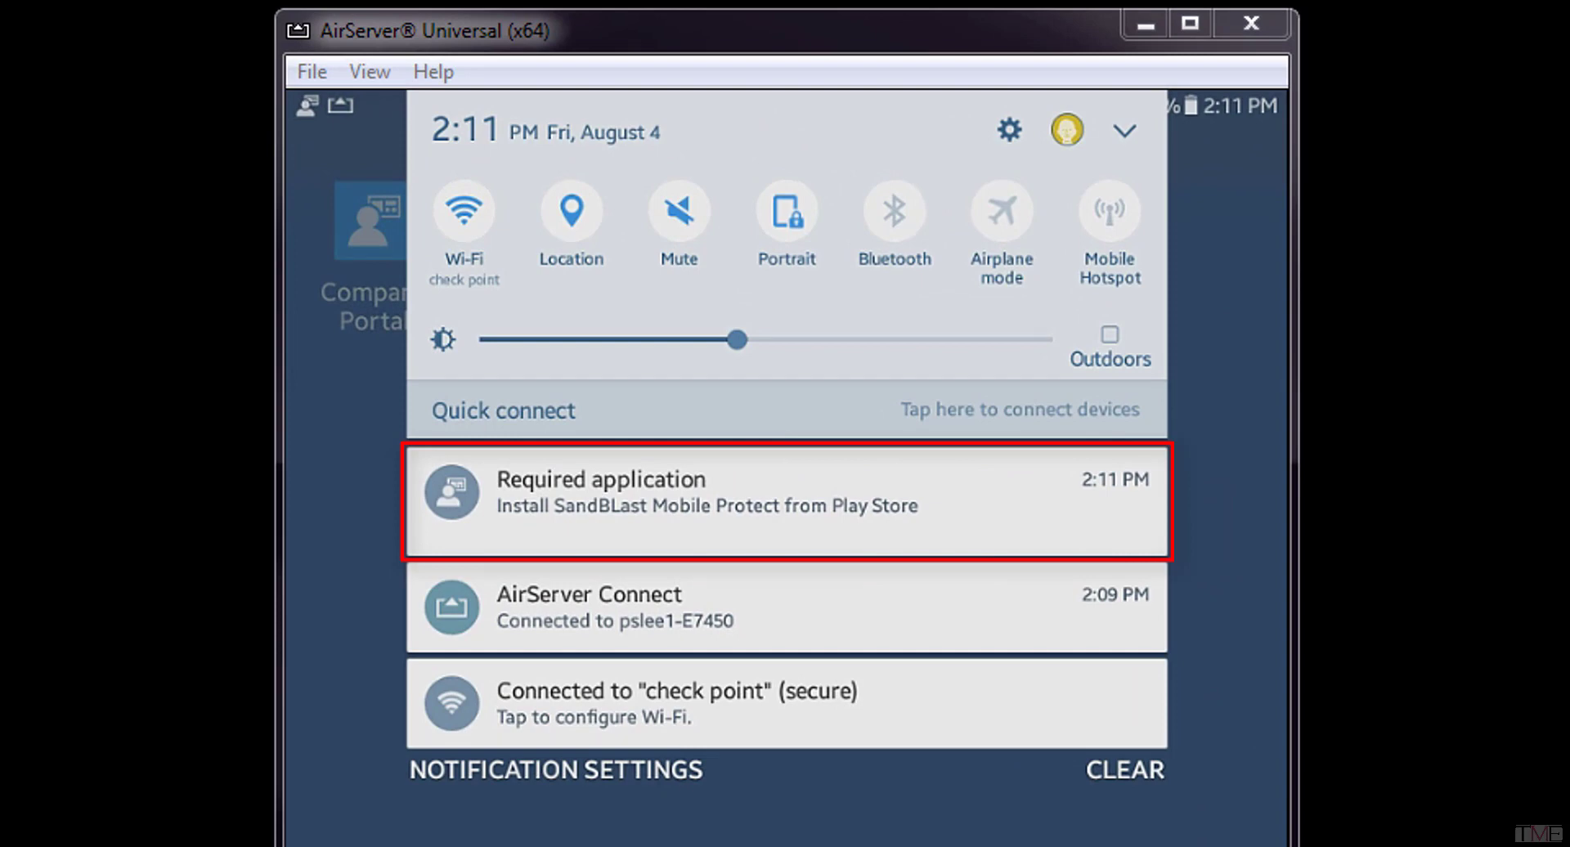
- On the mirrored Android device, open the required SandBlast Mobile Protect installation from its notification and activate Check Point as device administrator
left_click(985, 508)
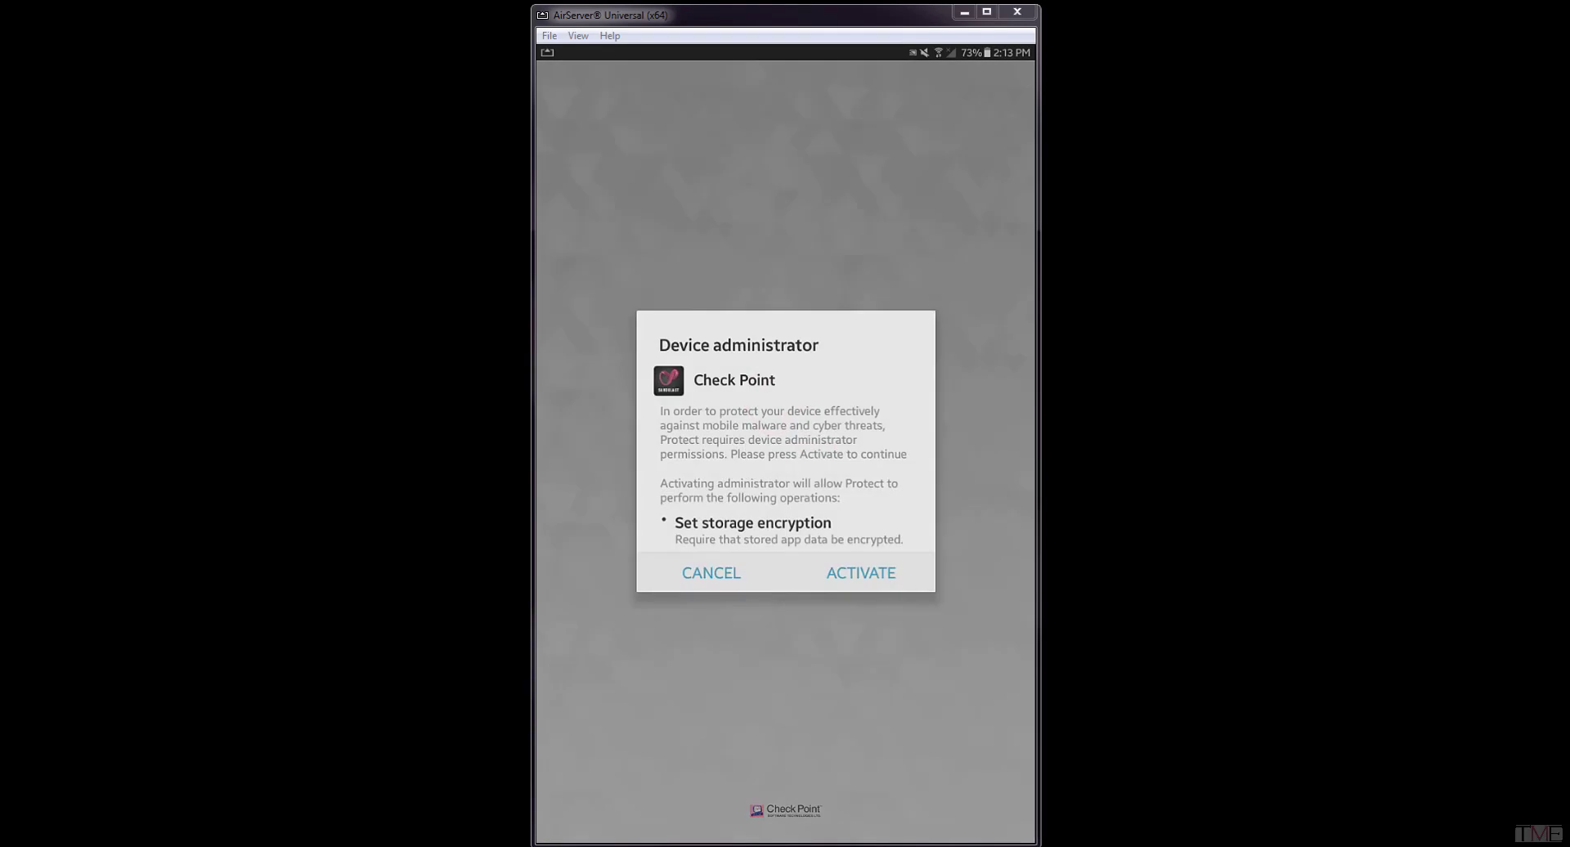
left_click(871, 577)
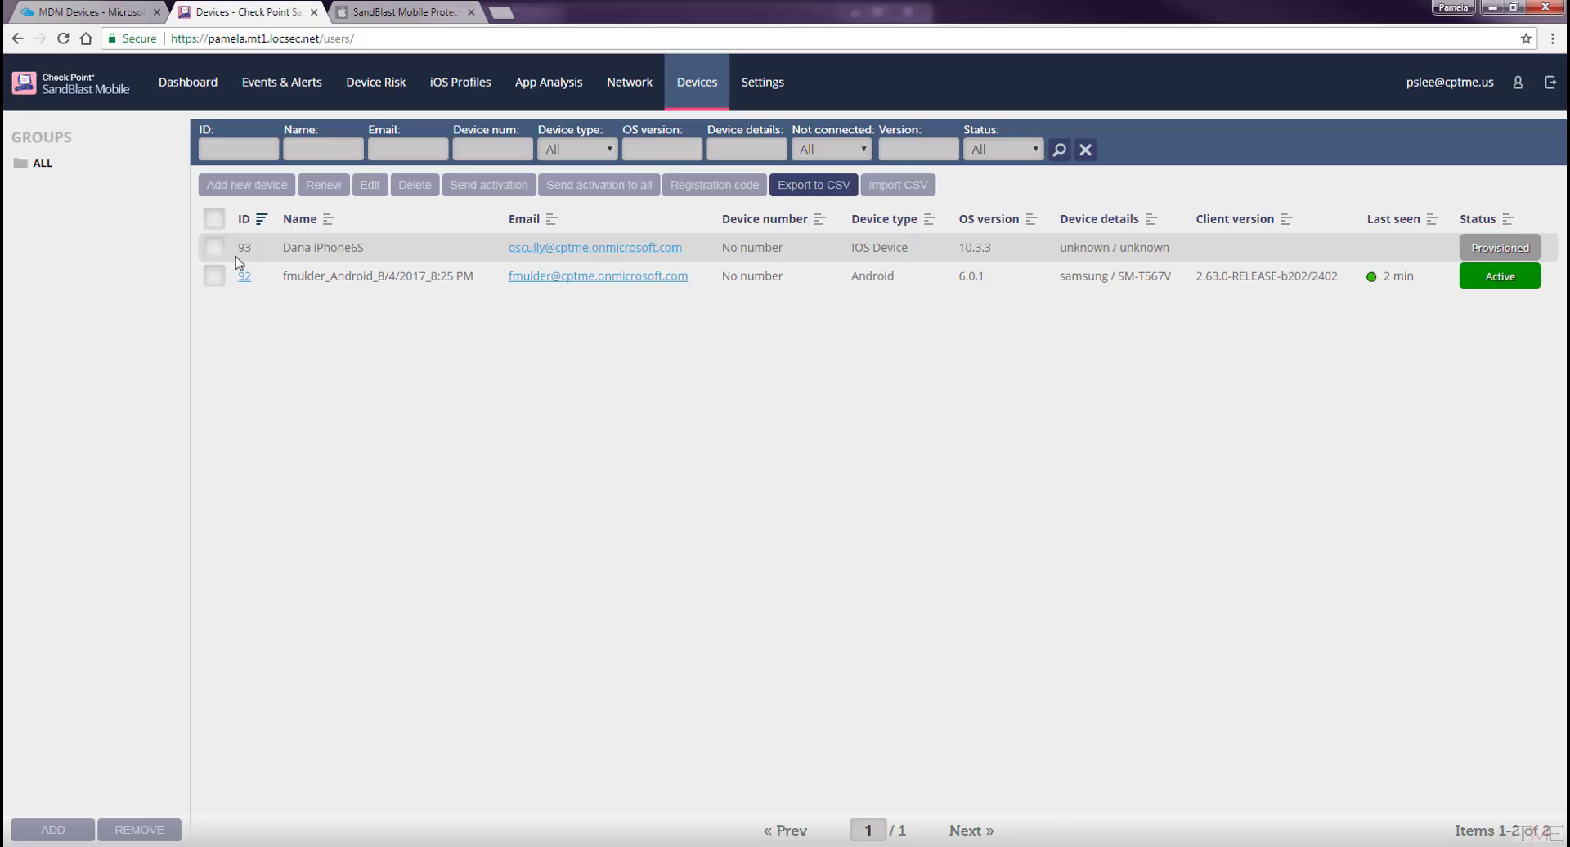
- In the SandBlast Mobile dashboard's device list, open the entry of the Android device
left_click(696, 86)
left_click(244, 277)
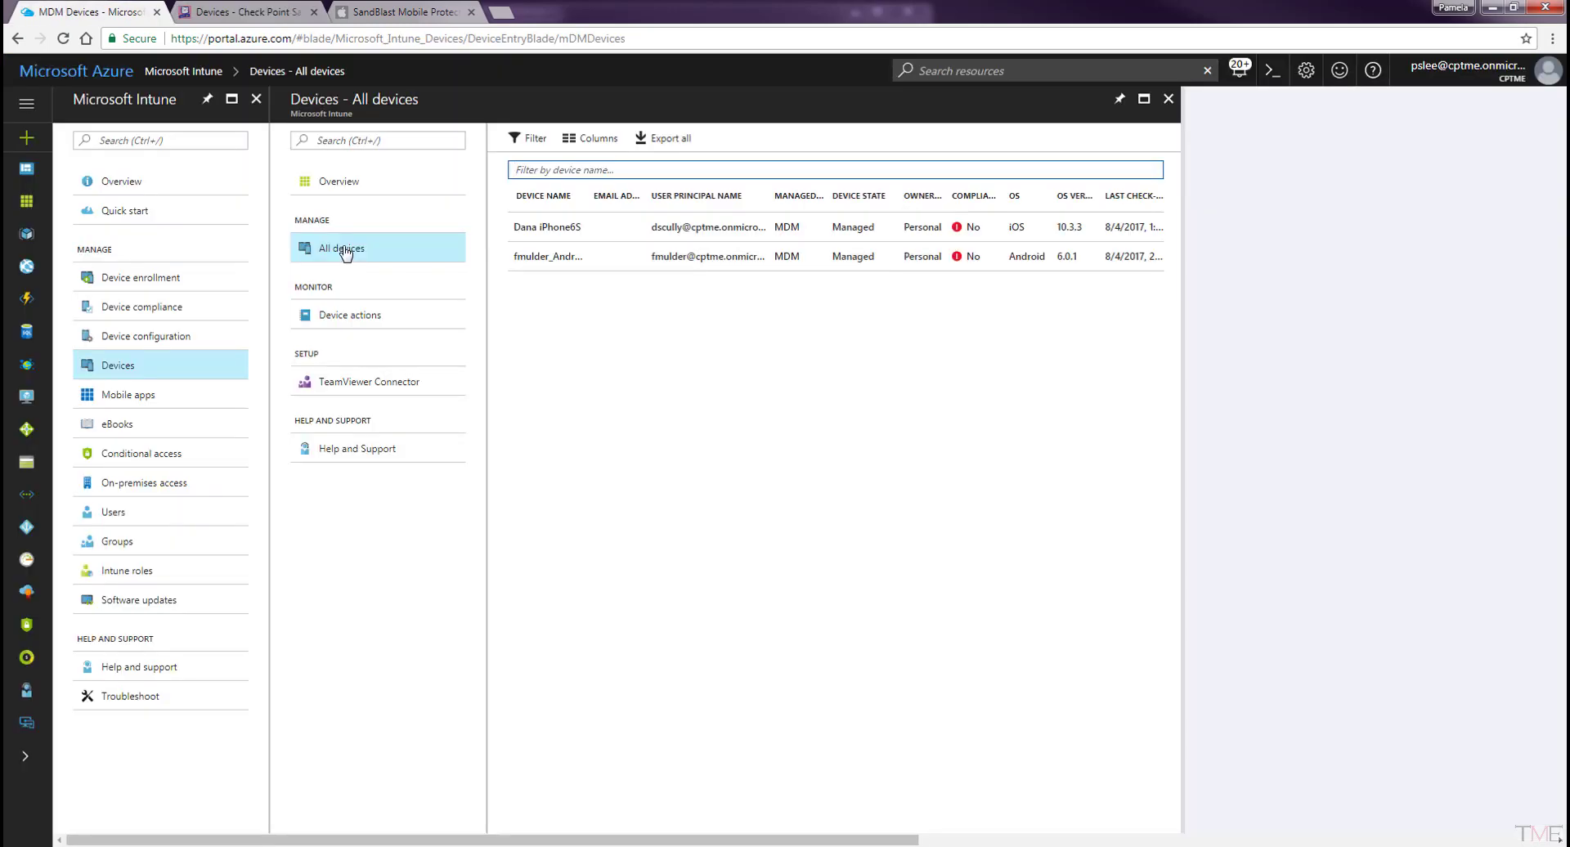
left_click(123, 316)
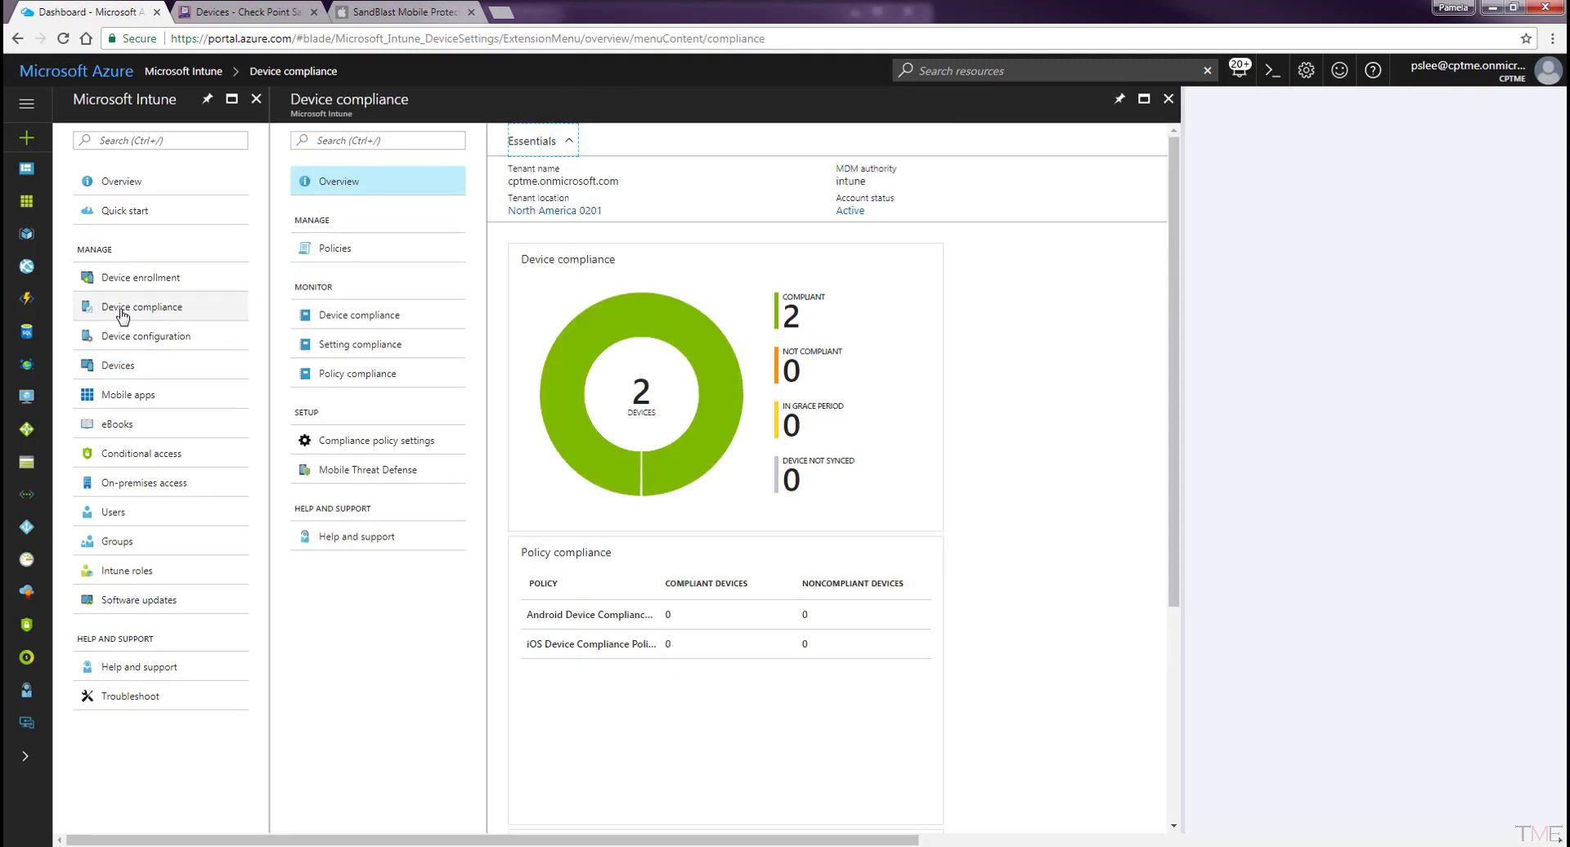
left_click(343, 254)
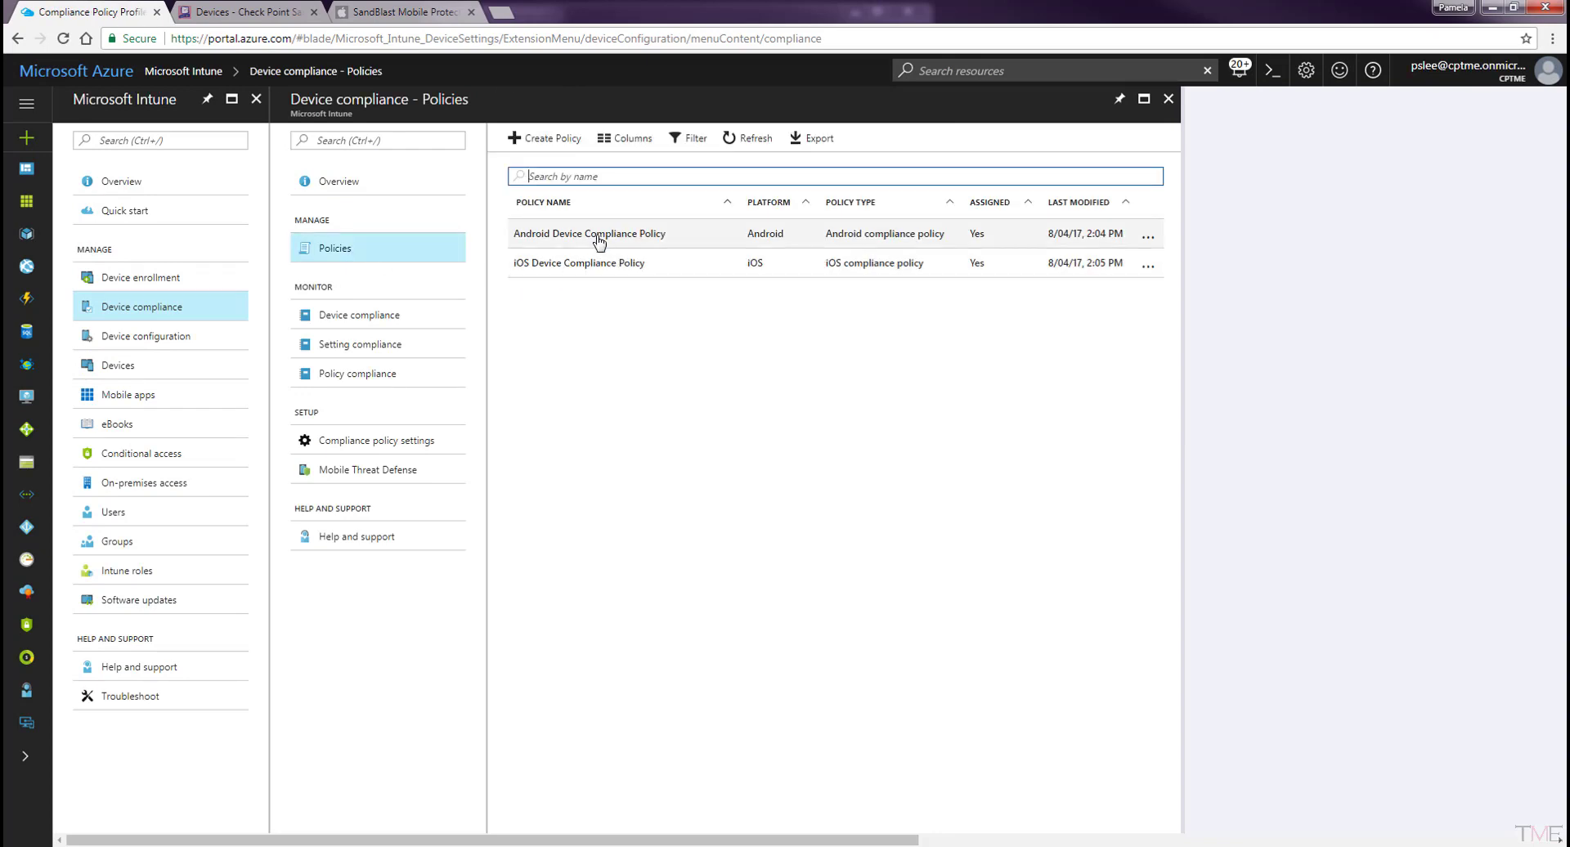
left_click(598, 236)
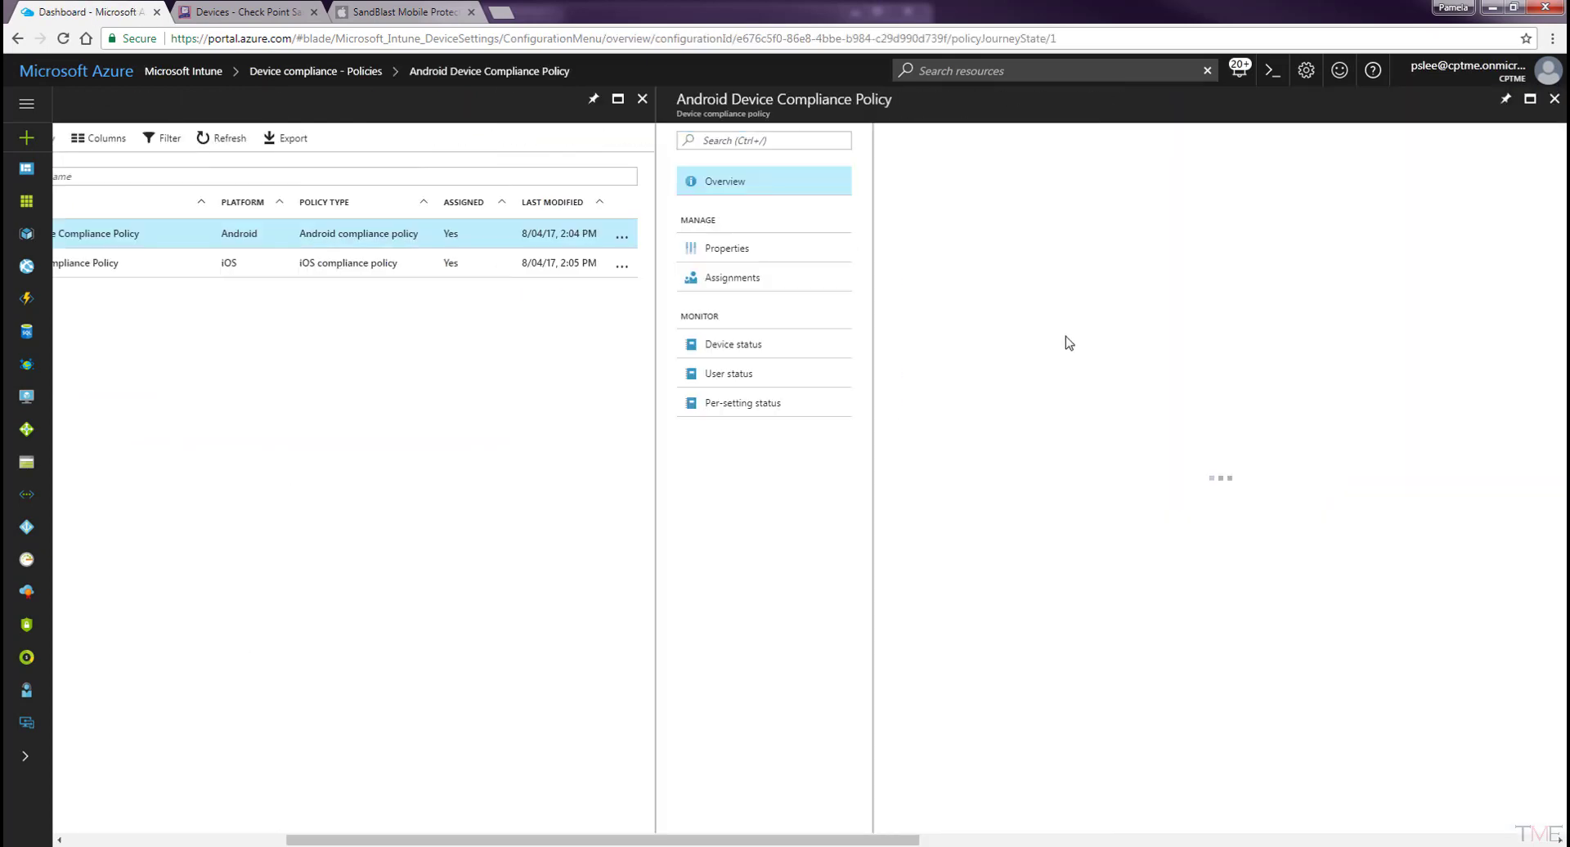
left_click(744, 253)
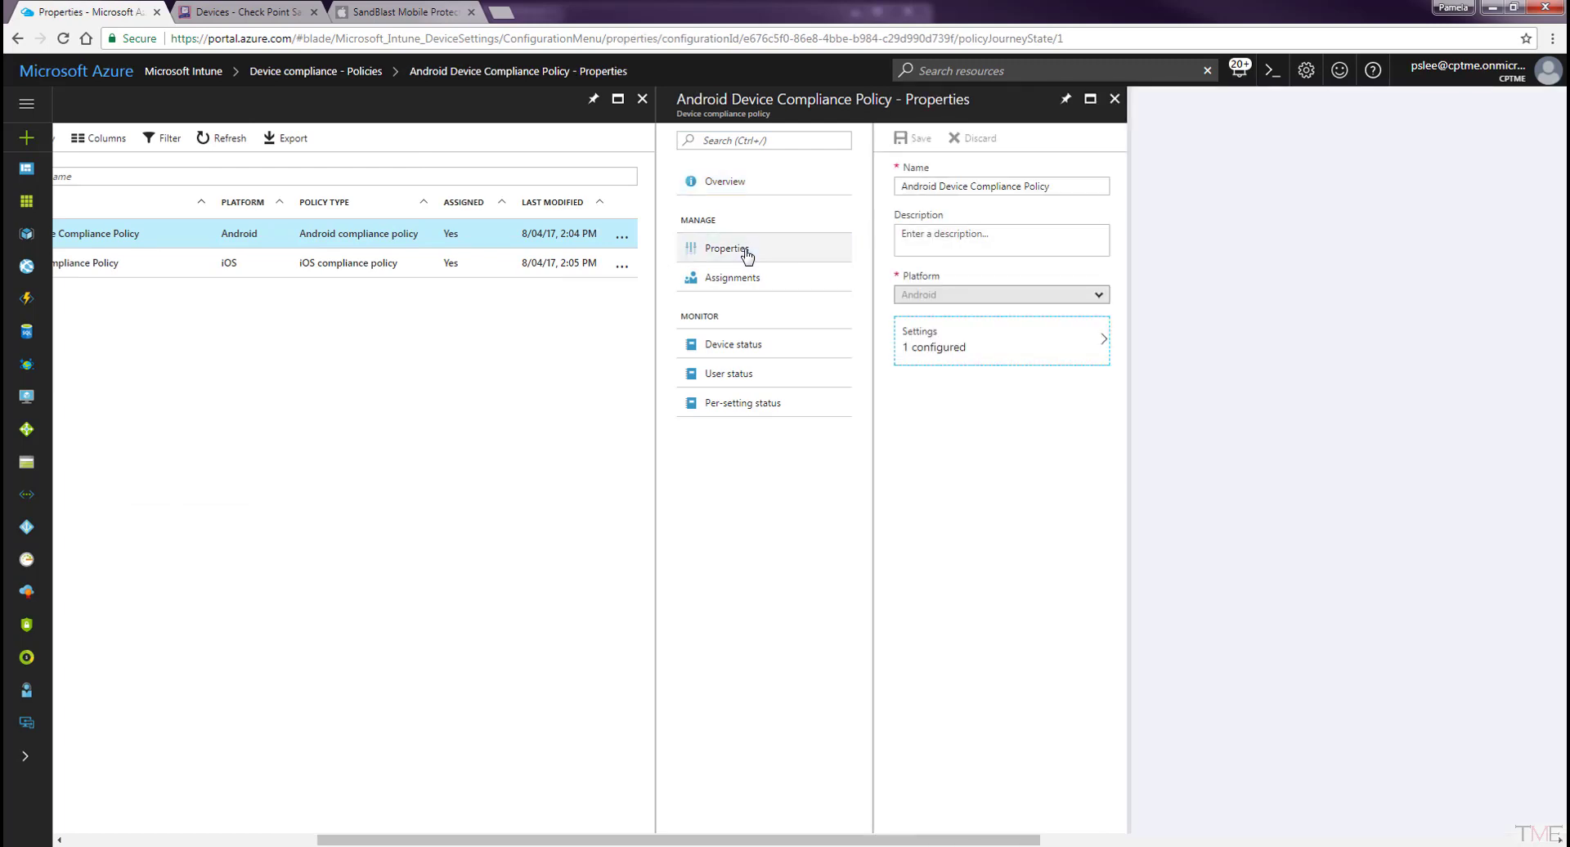
left_click(1012, 354)
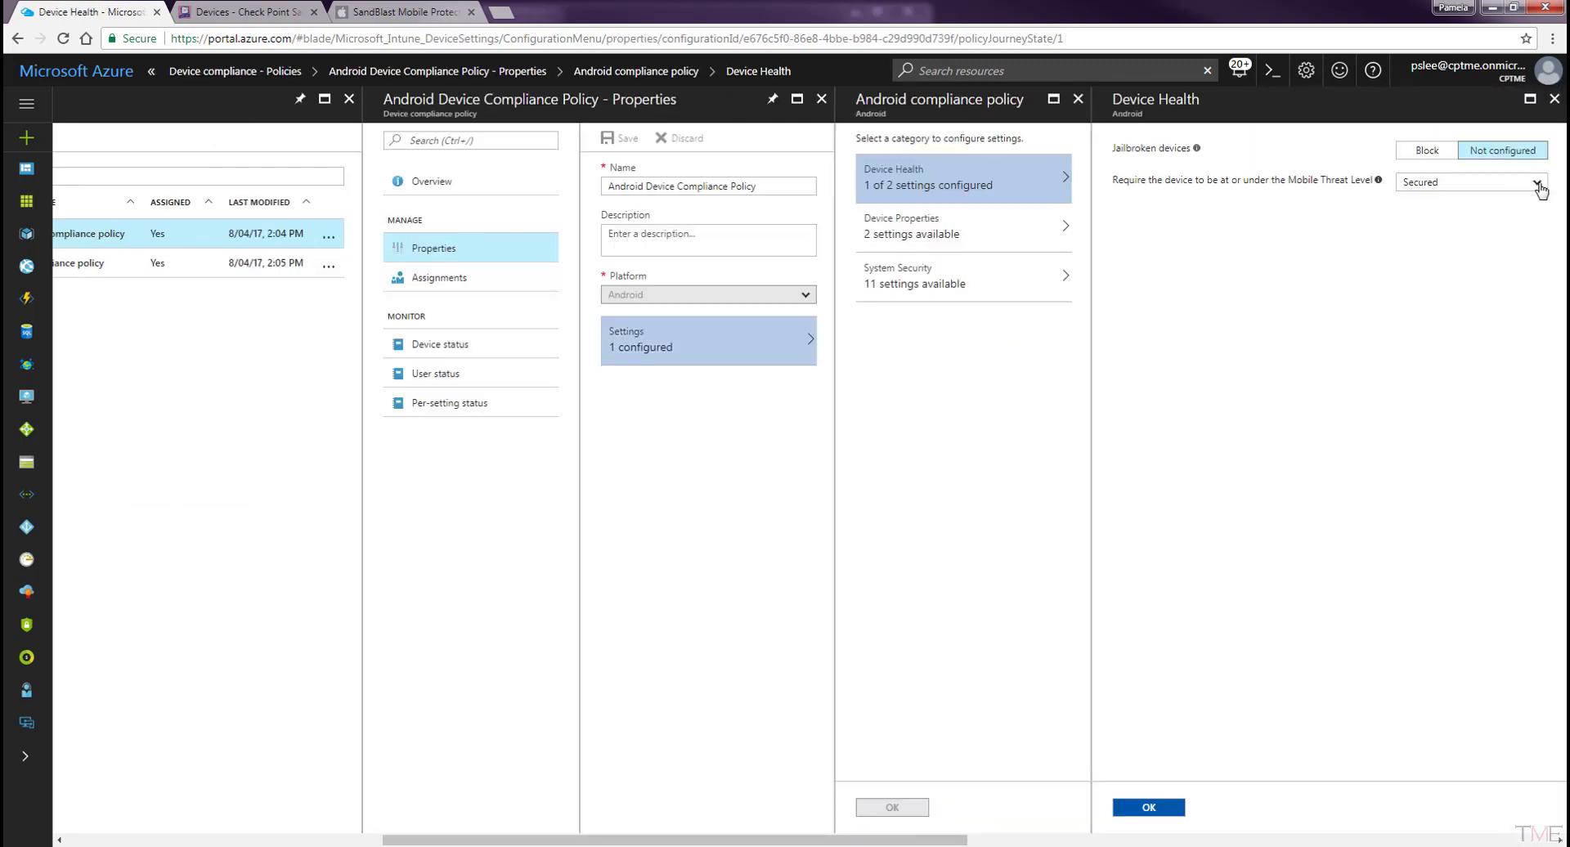
- Set the Android Device Compliance Policy's required Mobile Threat Level to Low, save the policy and close its properties
left_click(1539, 185)
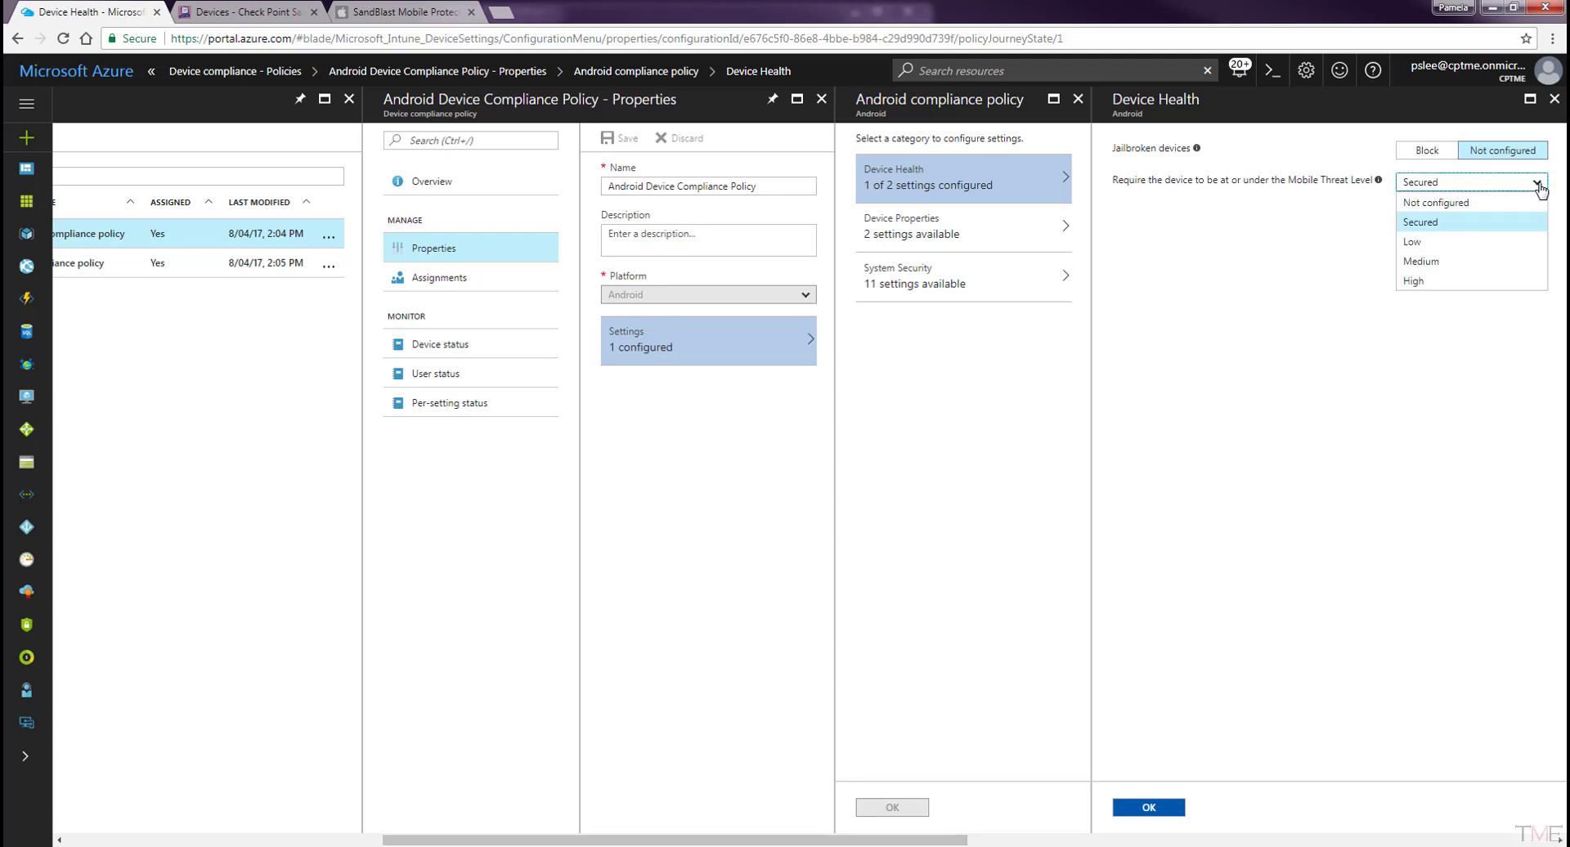
left_click(1428, 243)
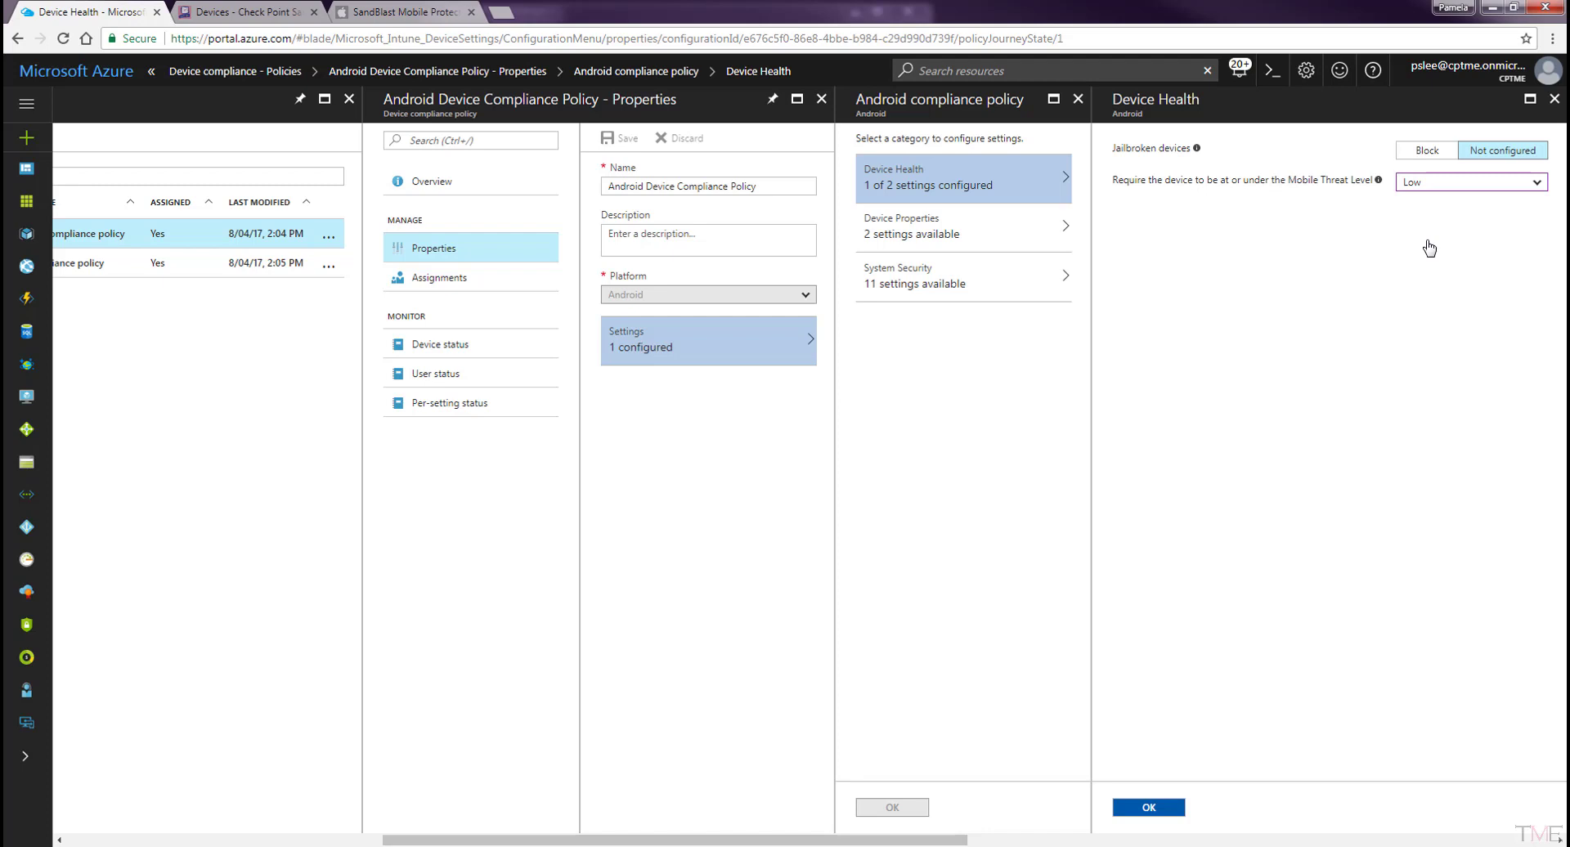
left_click(1154, 808)
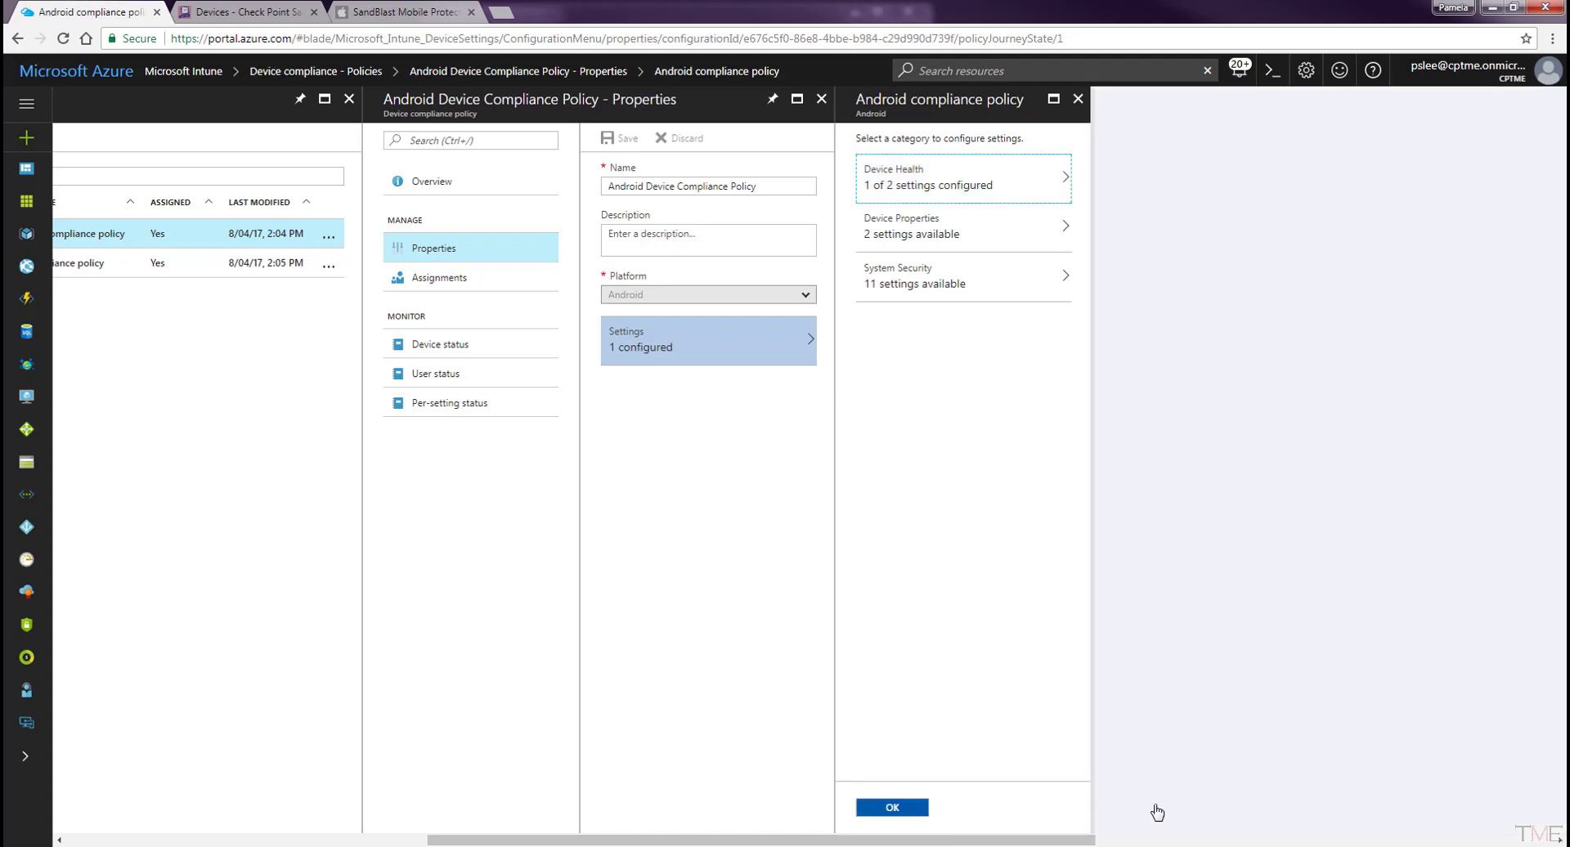
left_click(892, 808)
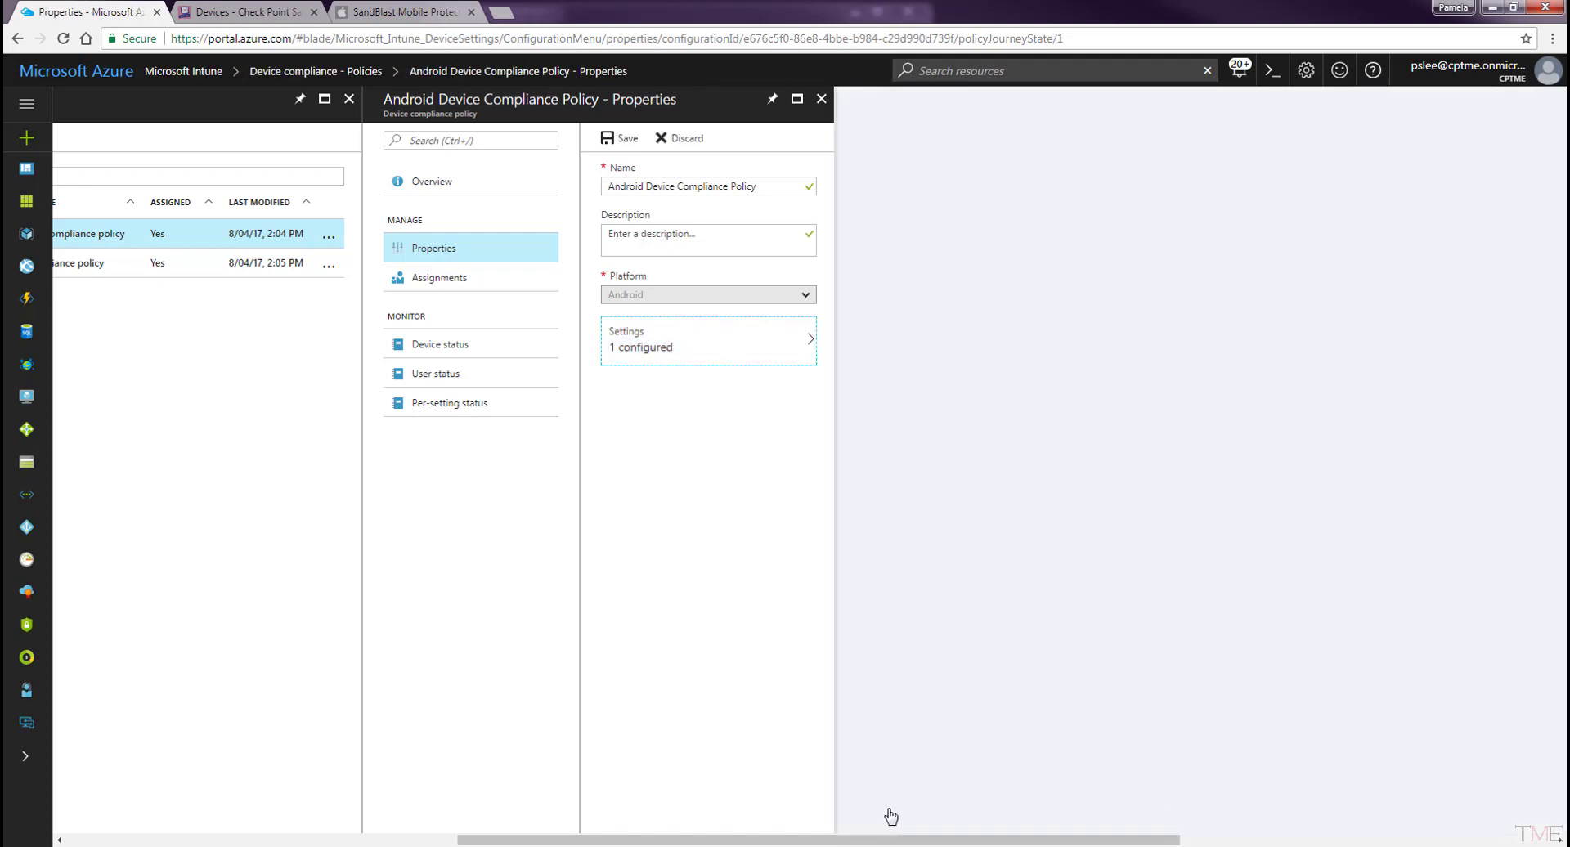
left_click(626, 141)
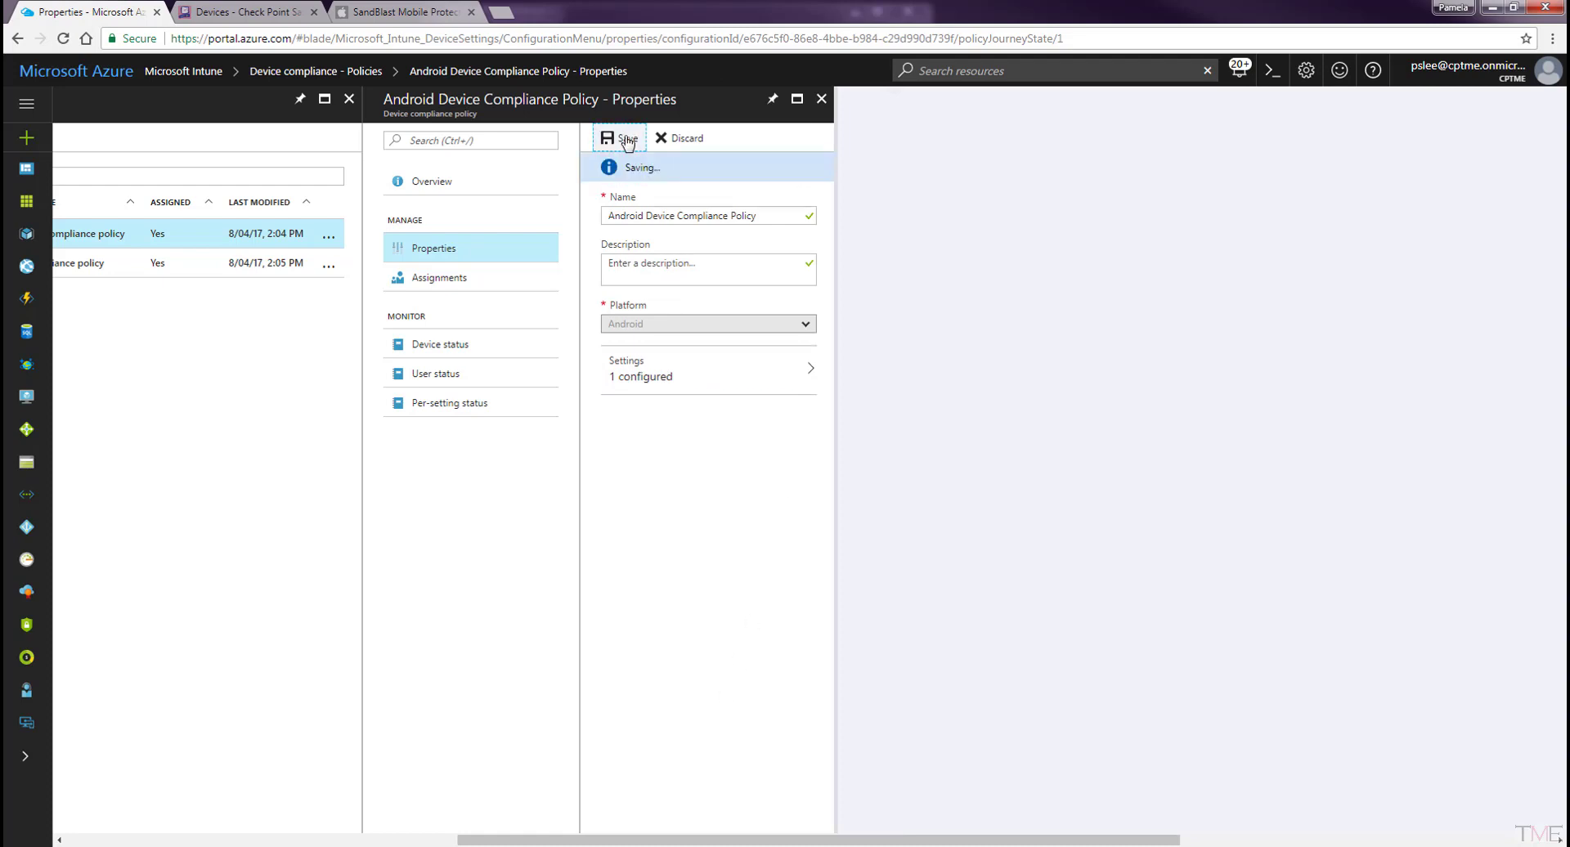
left_click(823, 100)
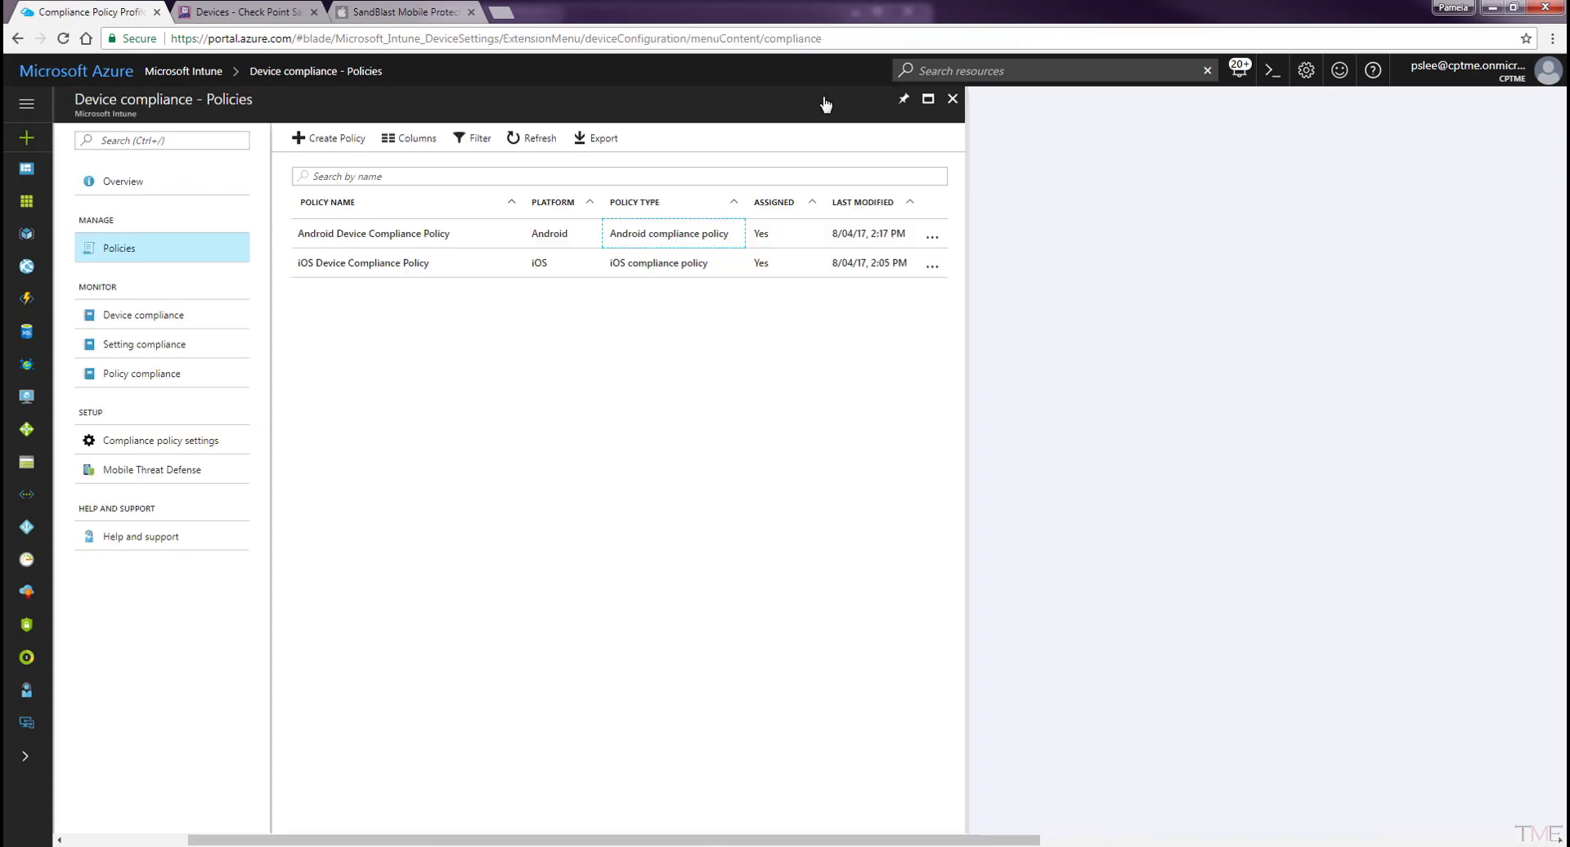
- Open Intune's list of all devices and rerun the compliance check from the compliance details on the mirrored Android device
left_click(953, 98)
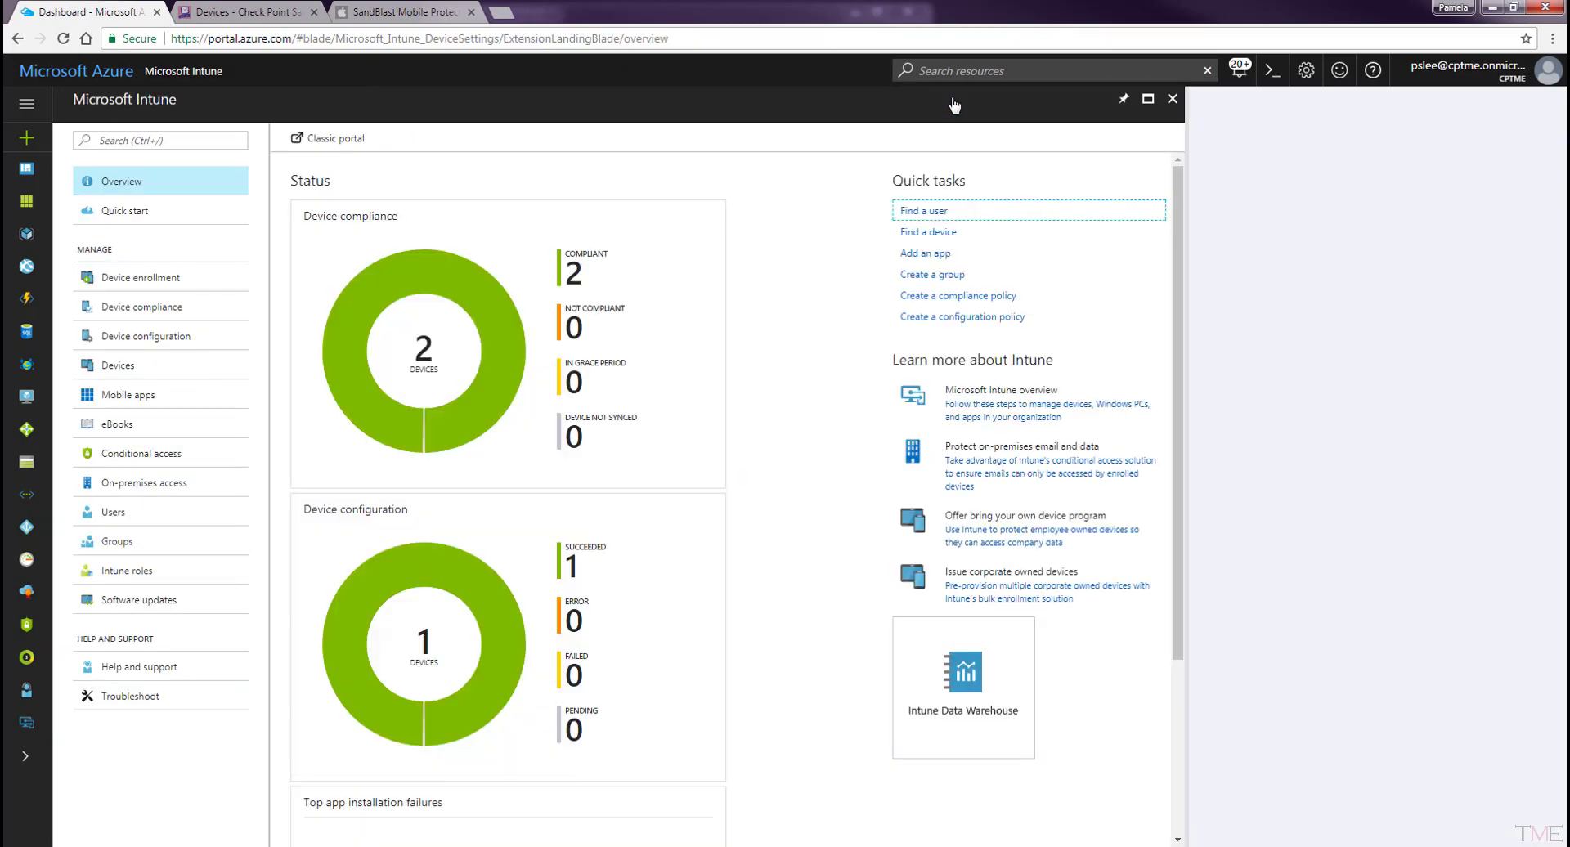
left_click(140, 371)
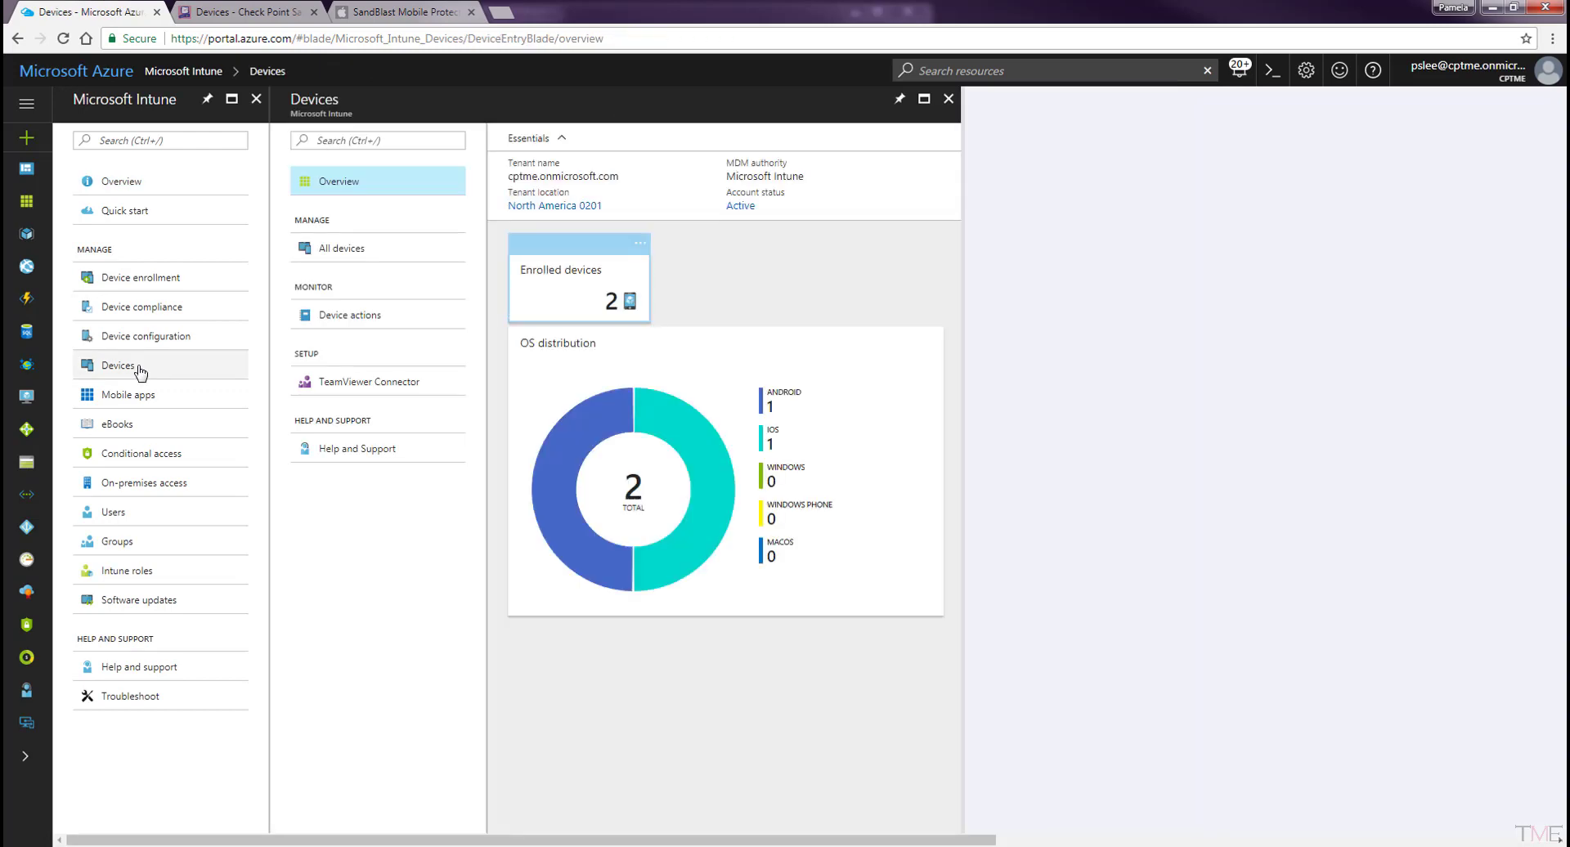
left_click(351, 255)
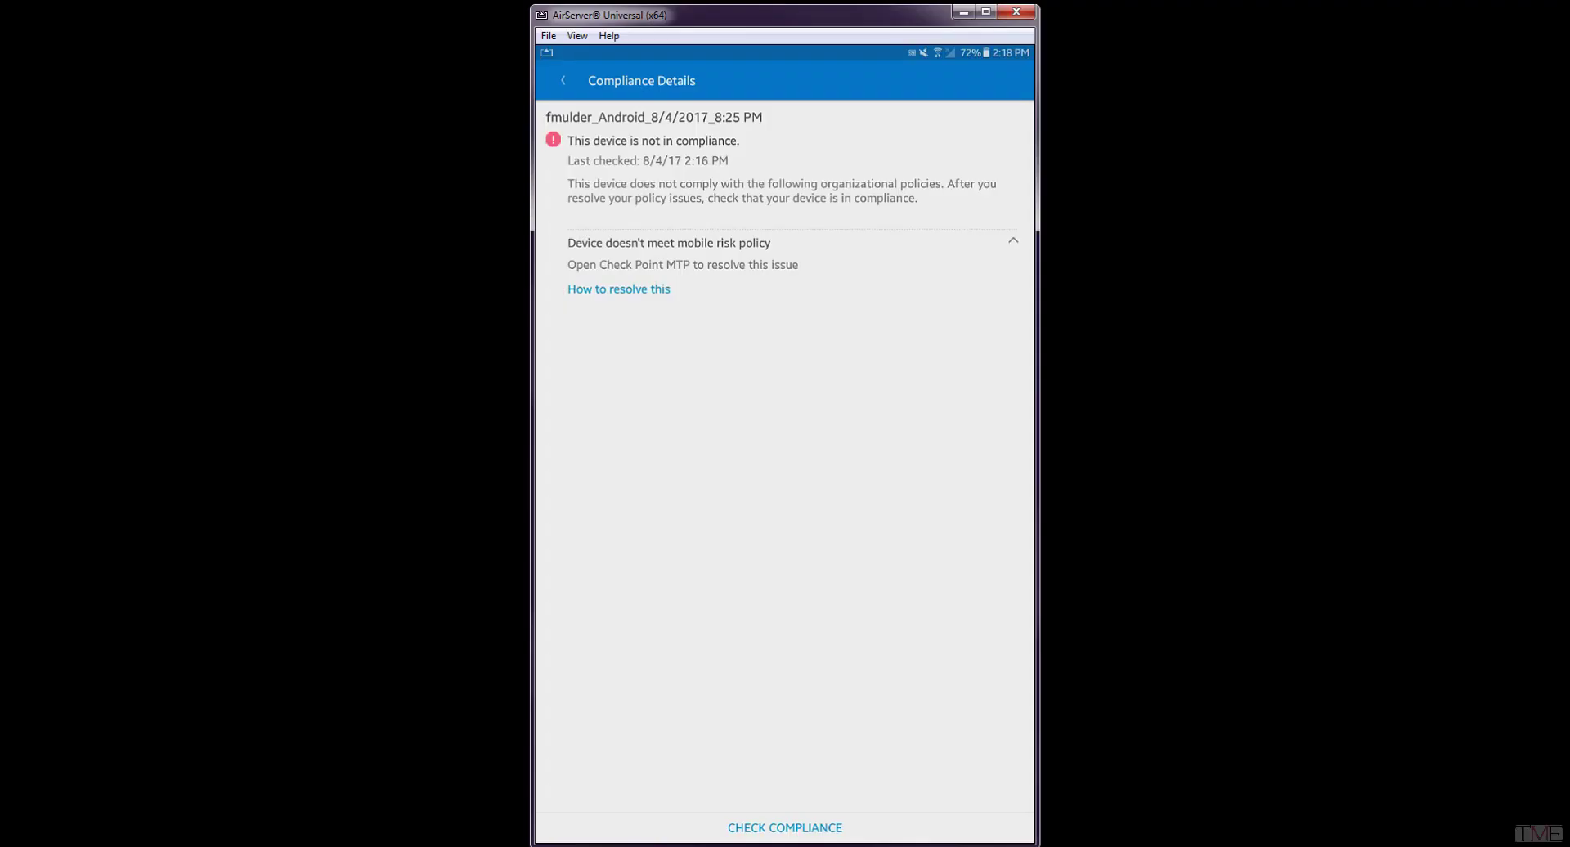
left_click(784, 827)
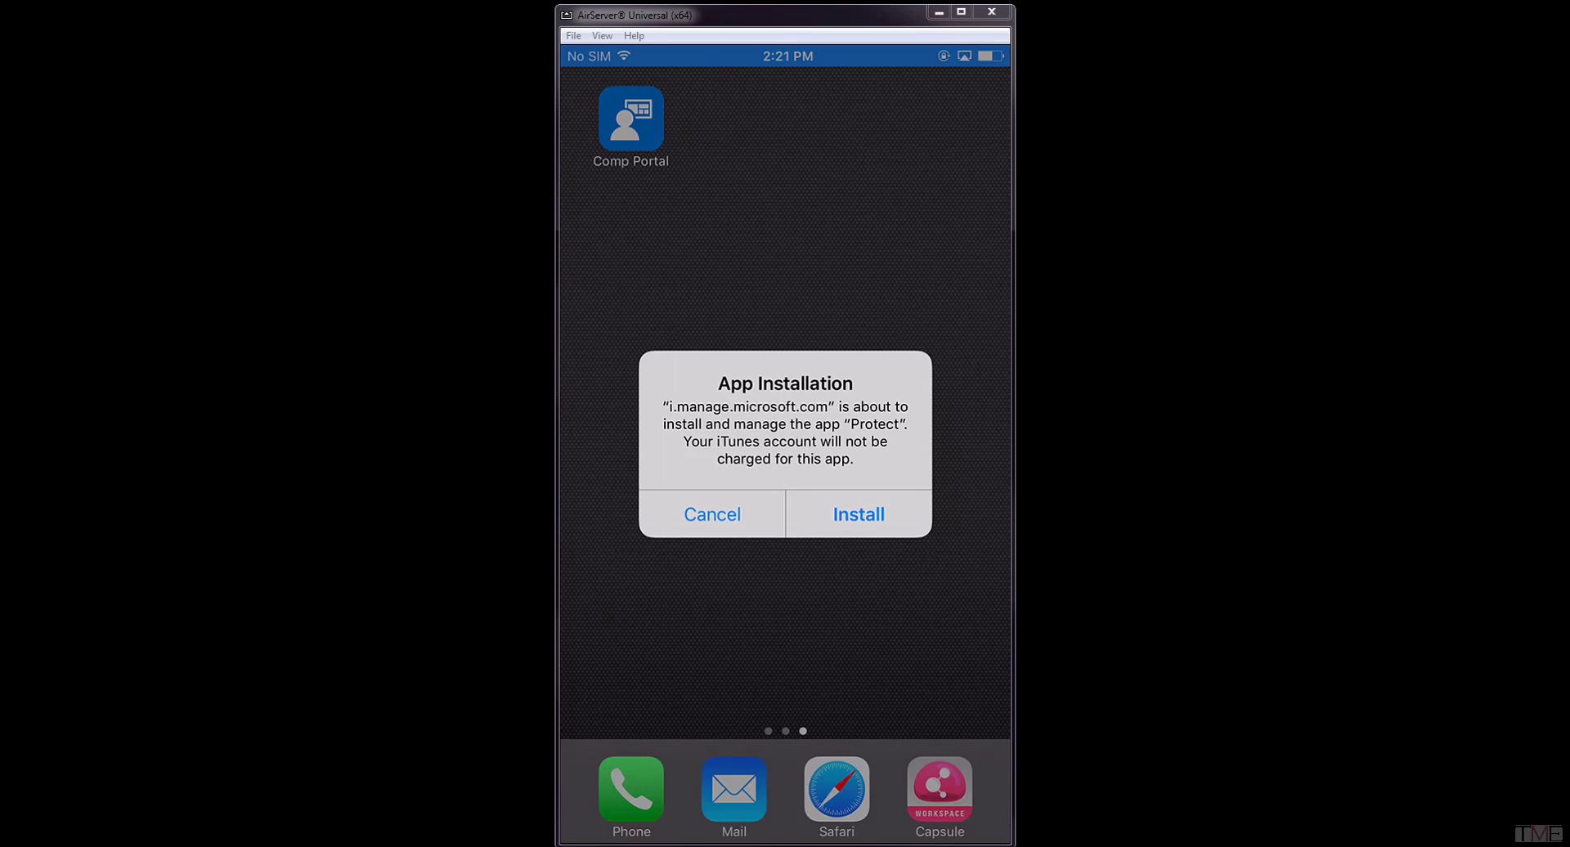
- On the mirrored iPhone, accept installation of the Protect and Authenticator apps, and launch Protect with notifications allowed
left_click(859, 513)
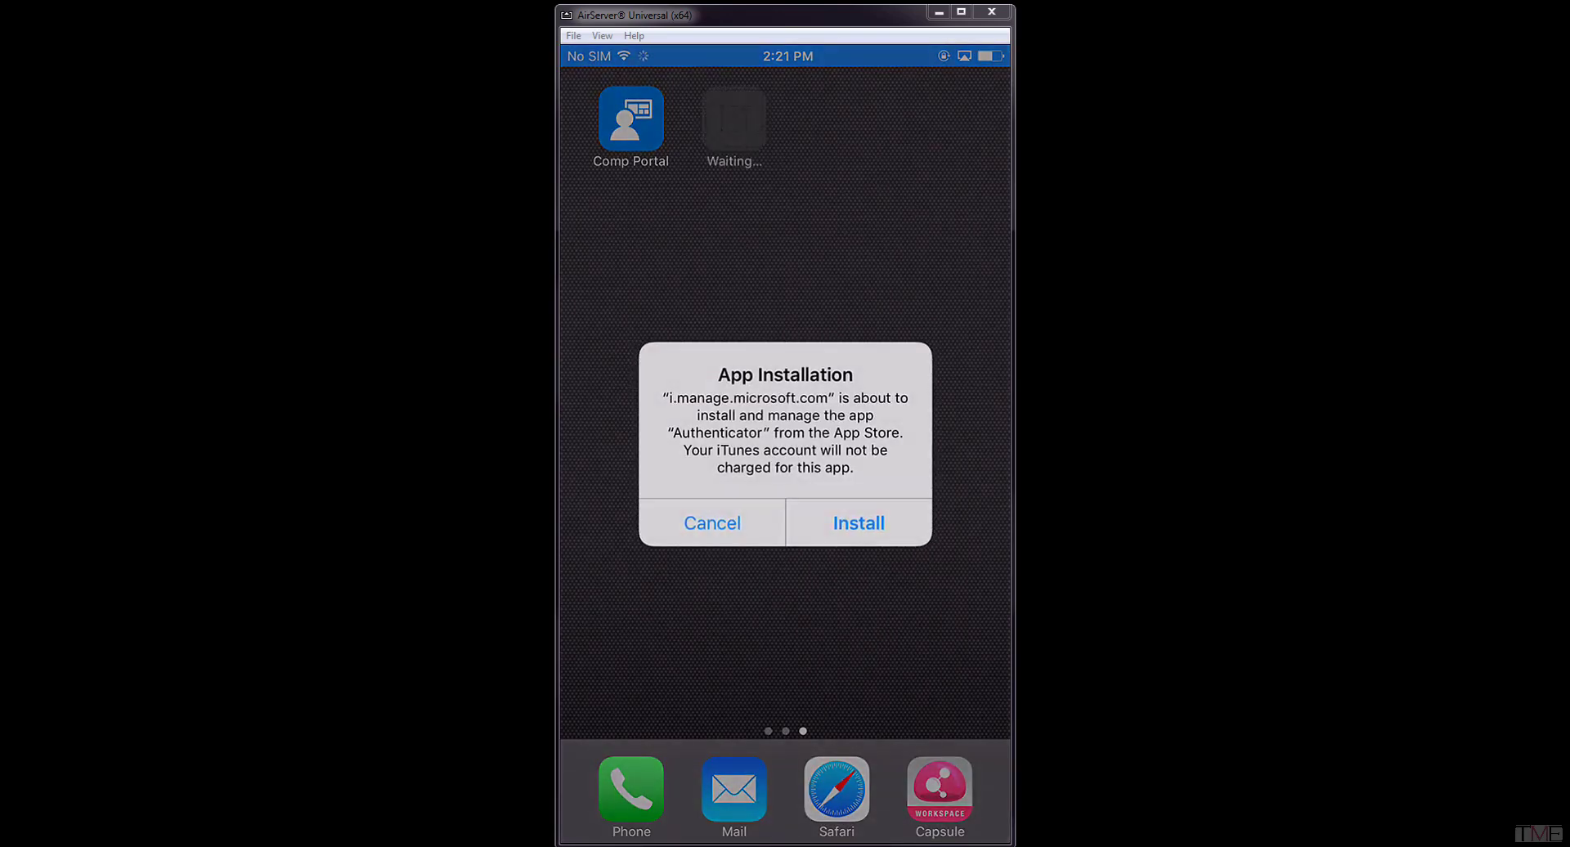
left_click(858, 522)
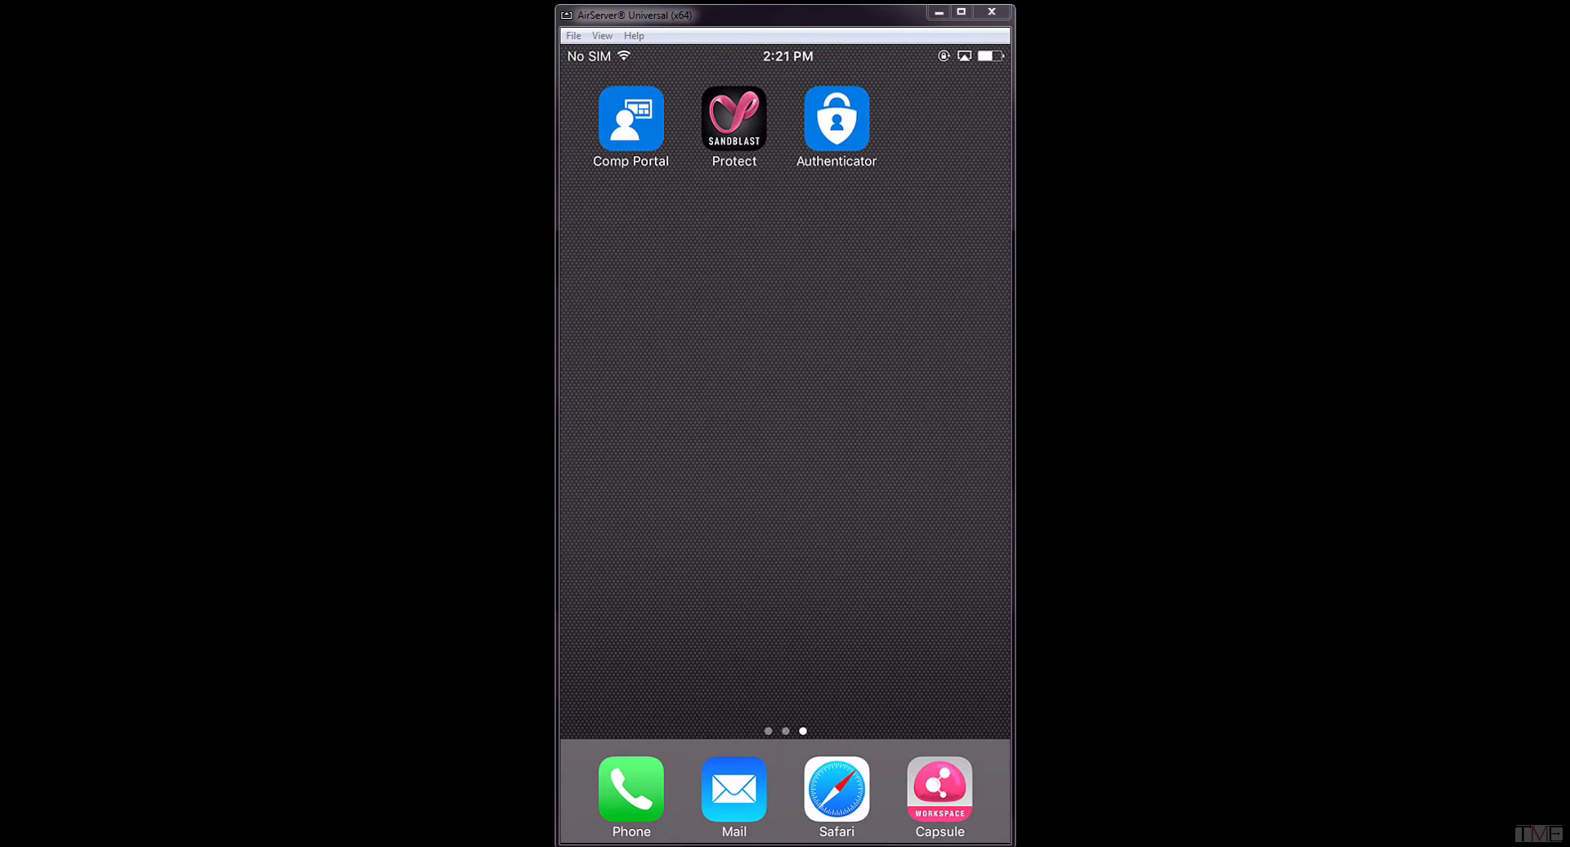
left_click(734, 119)
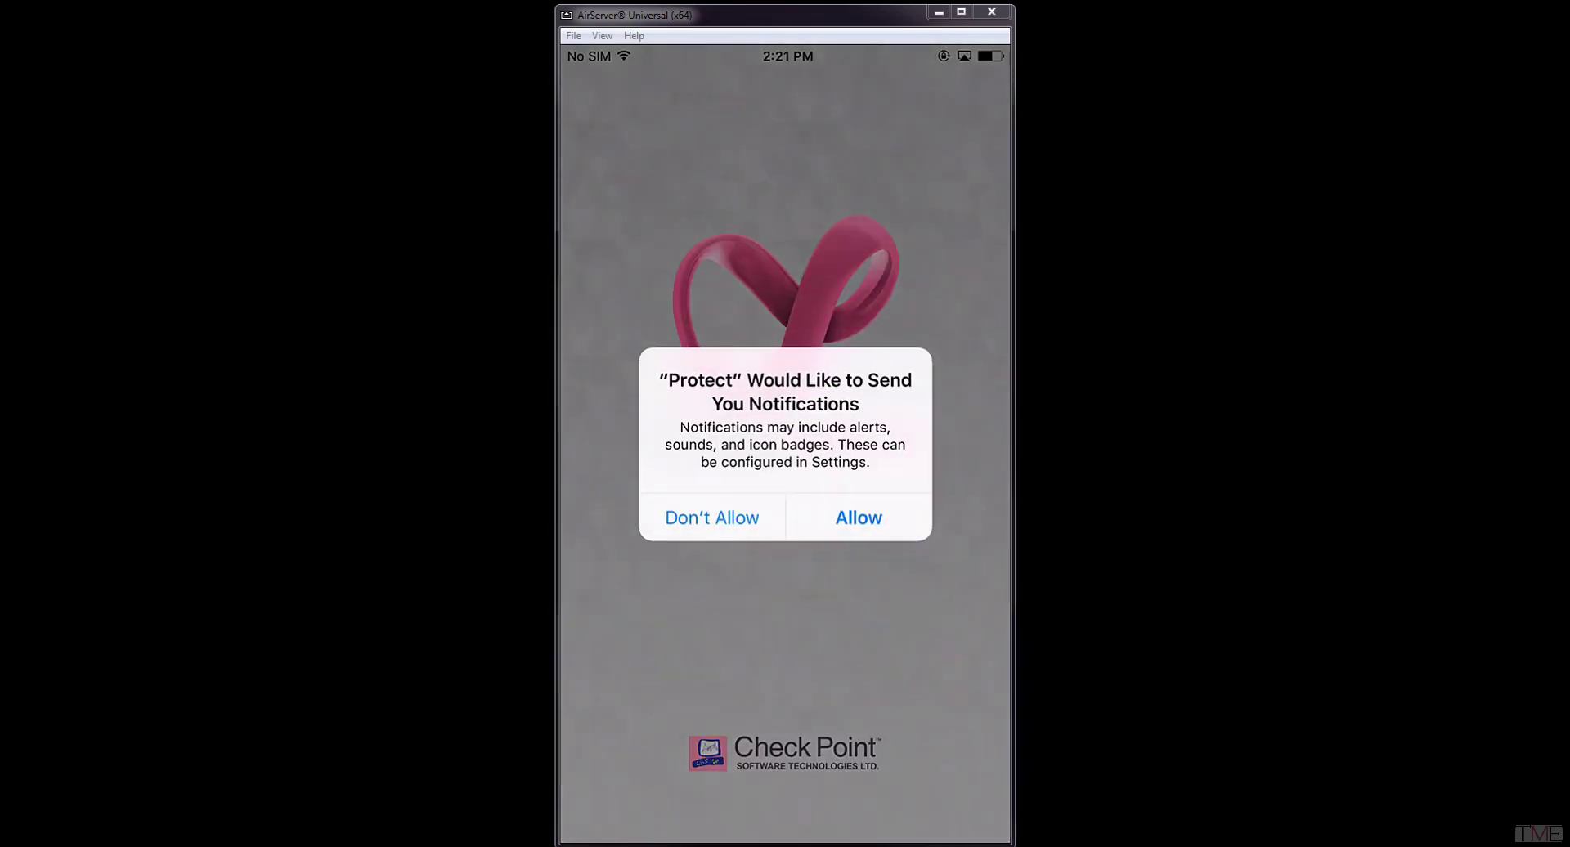
left_click(858, 517)
- Register the iPhone in Check Point Protect by signing in with Microsoft, allowing Authenticator notifications and entering the account password
left_click(785, 353)
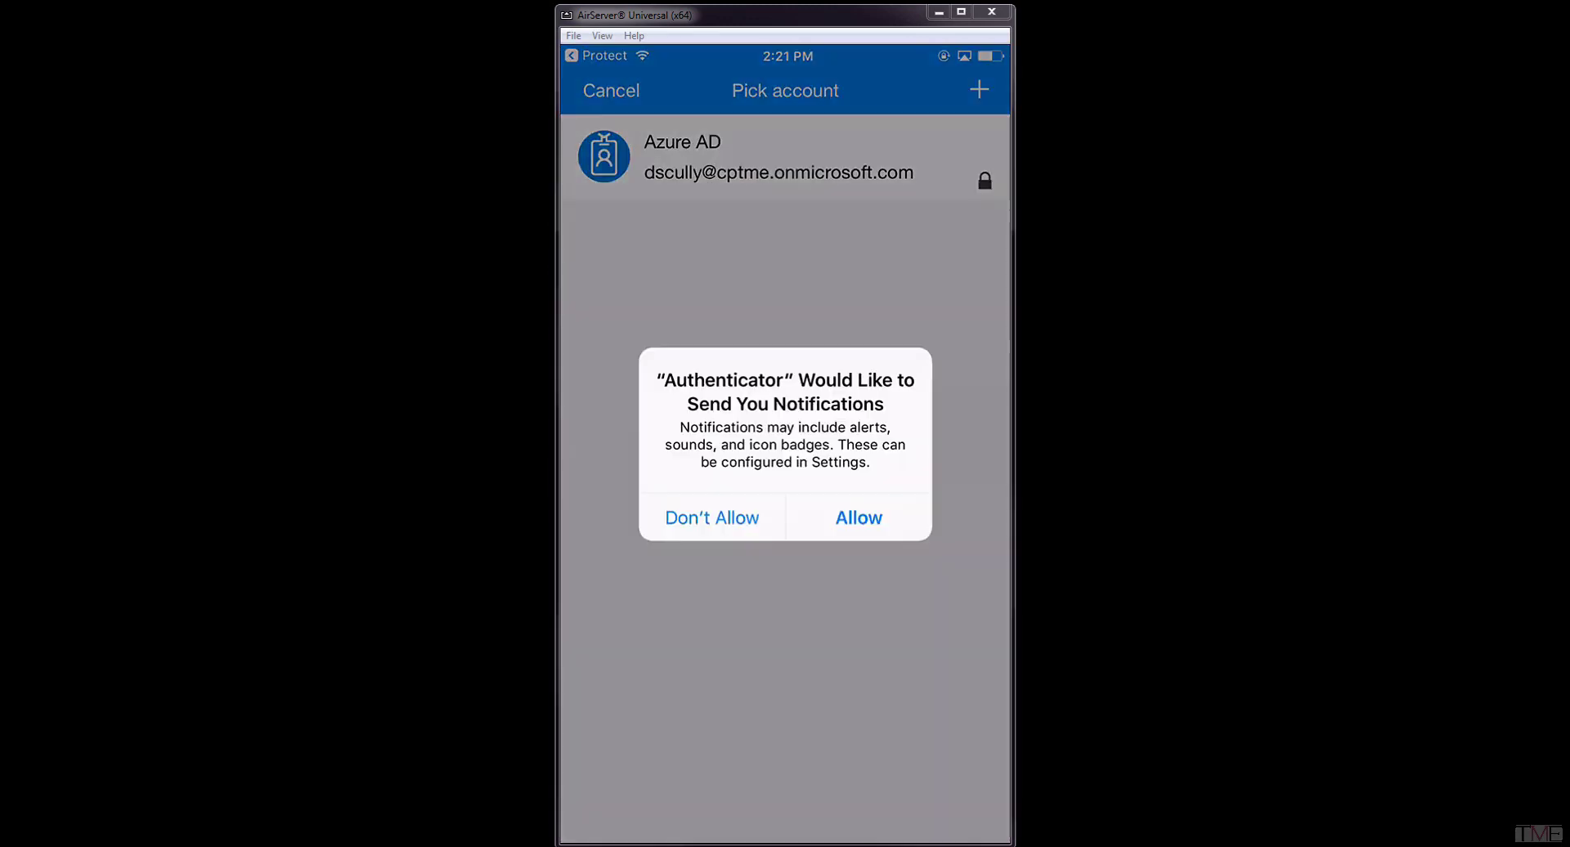
left_click(859, 516)
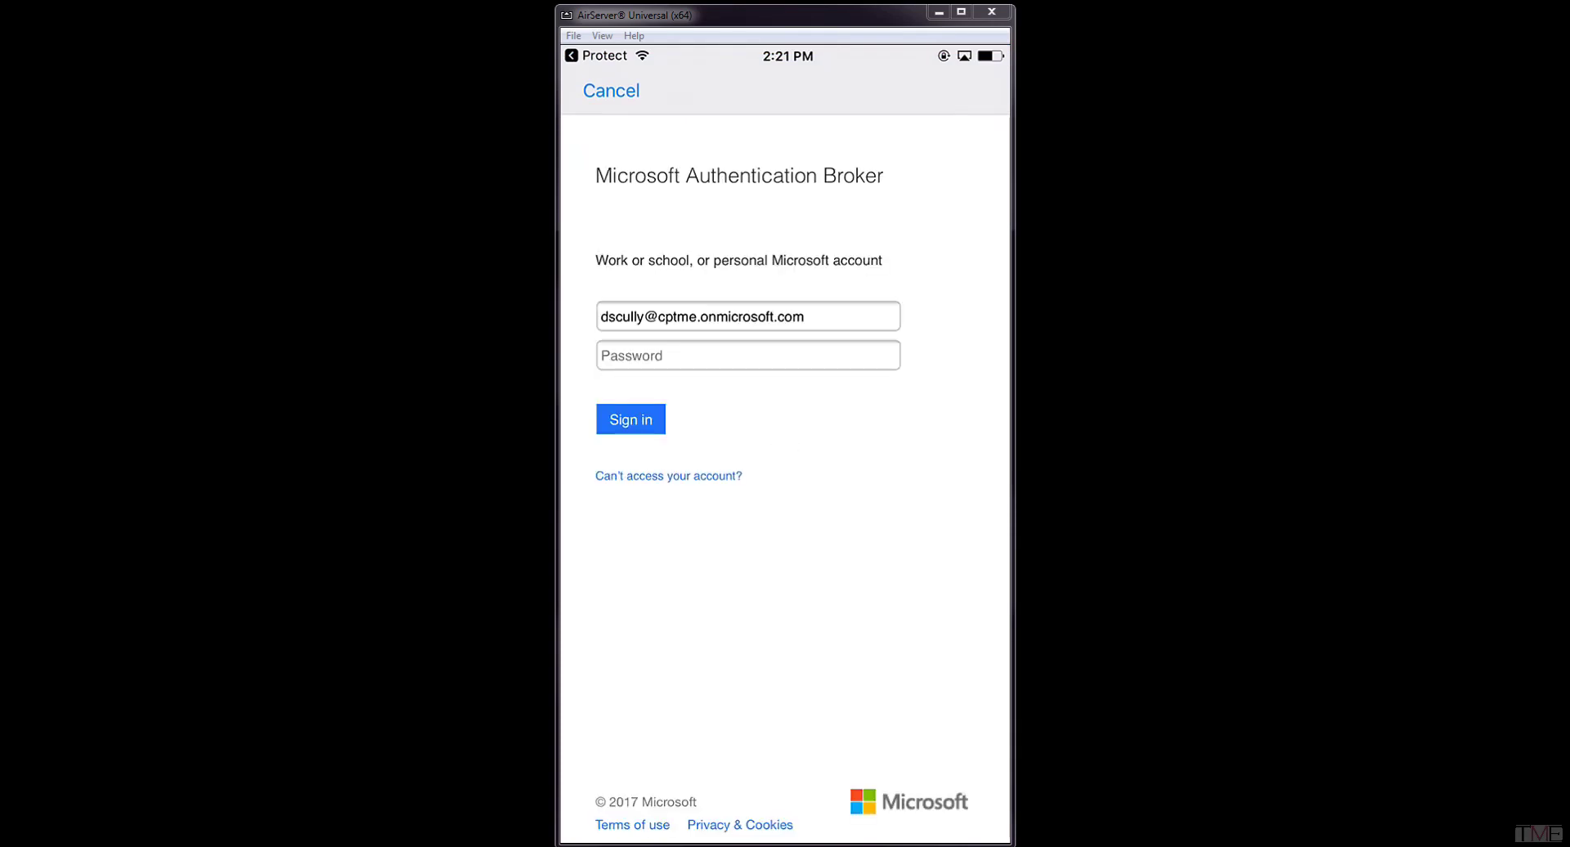
left_click(748, 355)
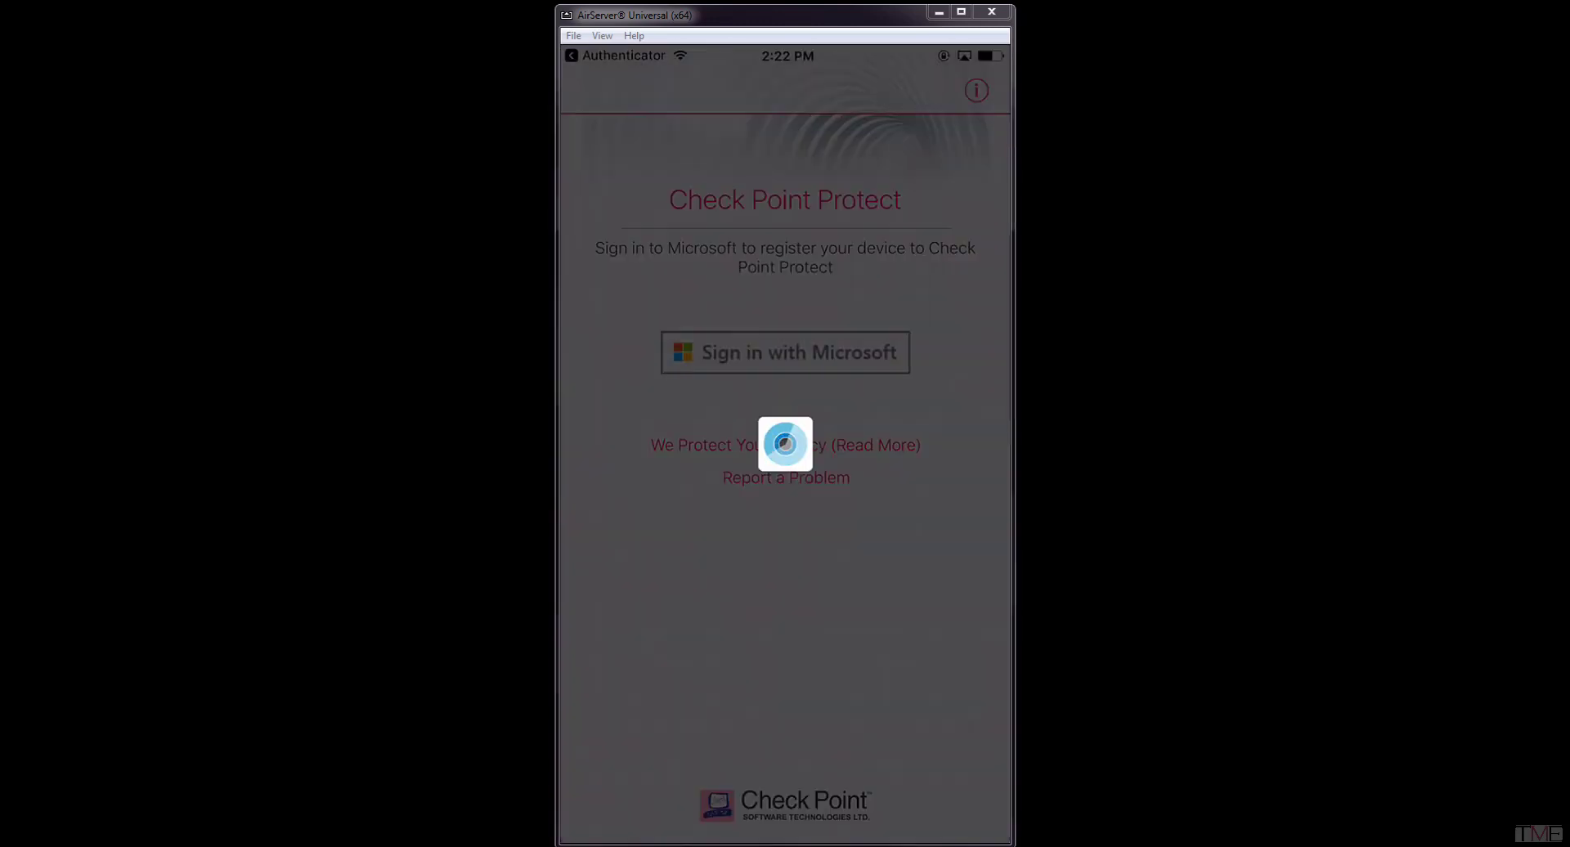
left_click(862, 535)
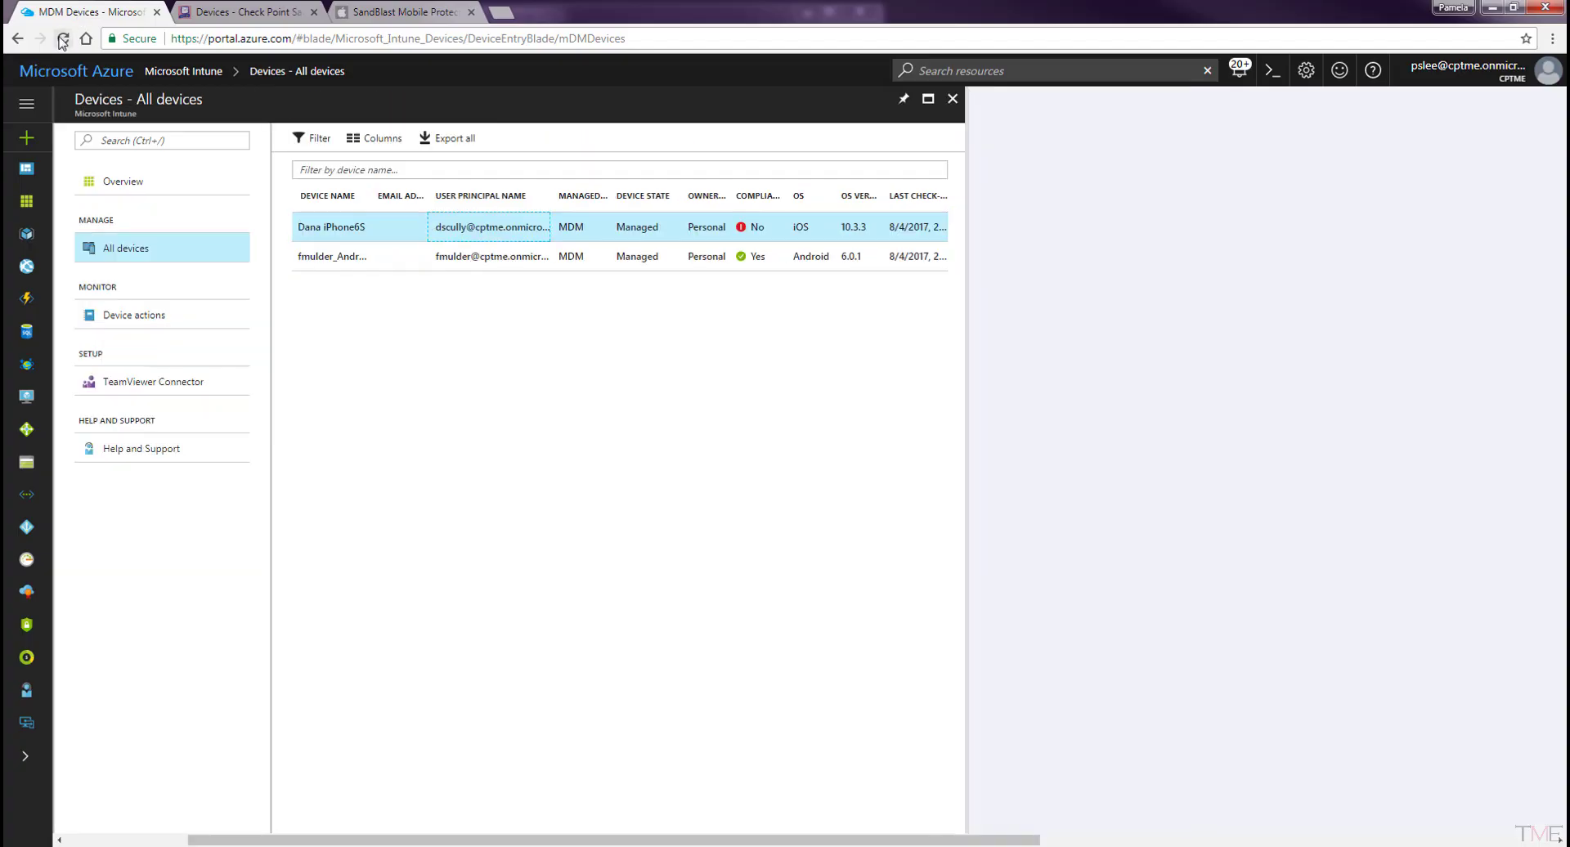
- Switch back to the Azure portal and refresh Intune's list of all devices to check the iPhone's compliance
key("F5")
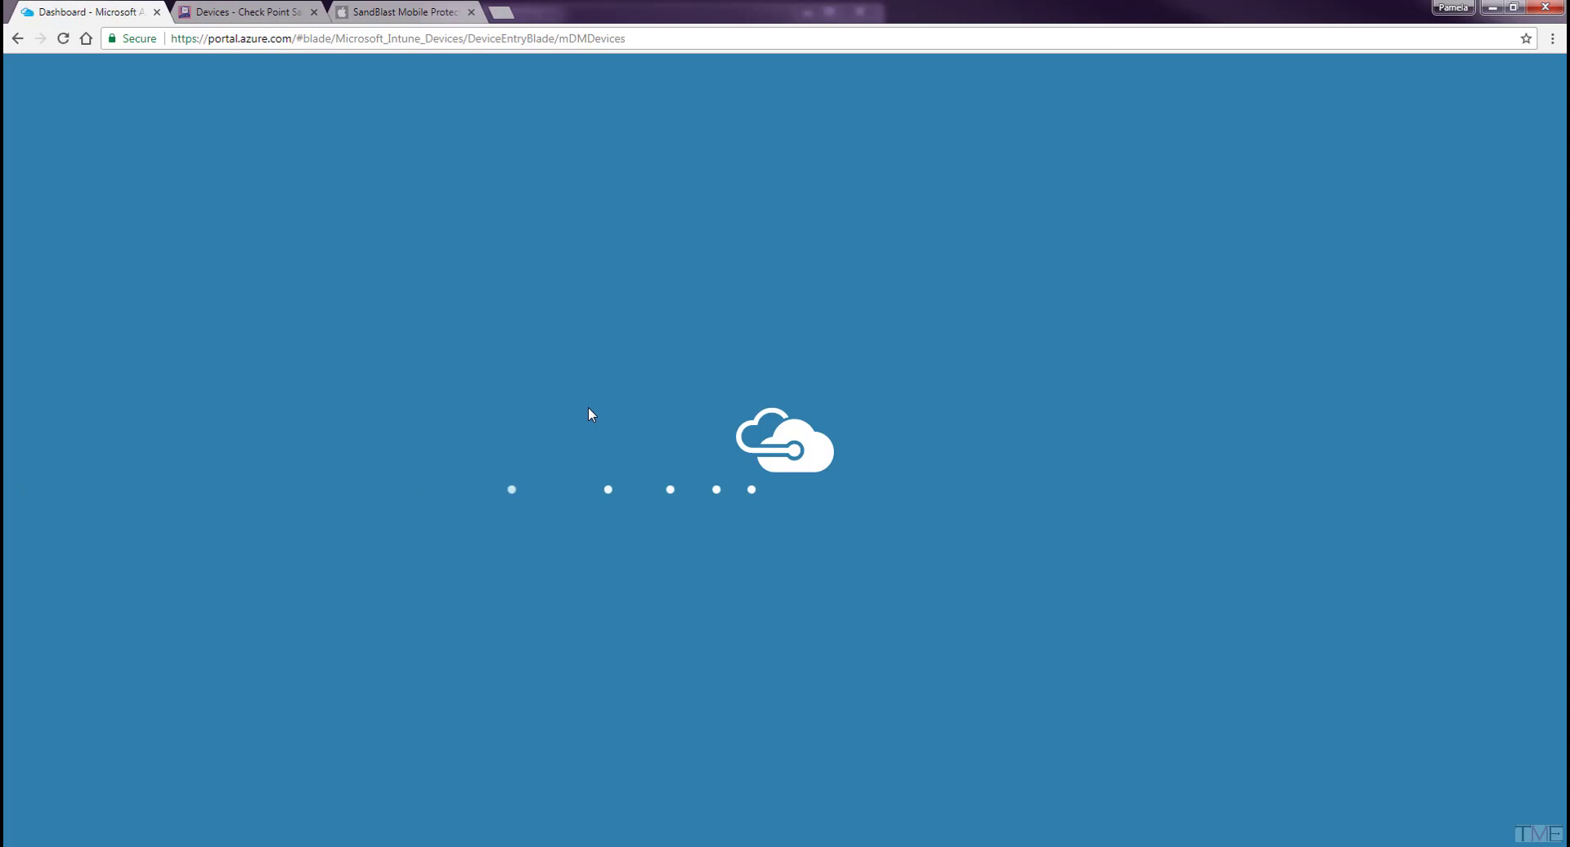